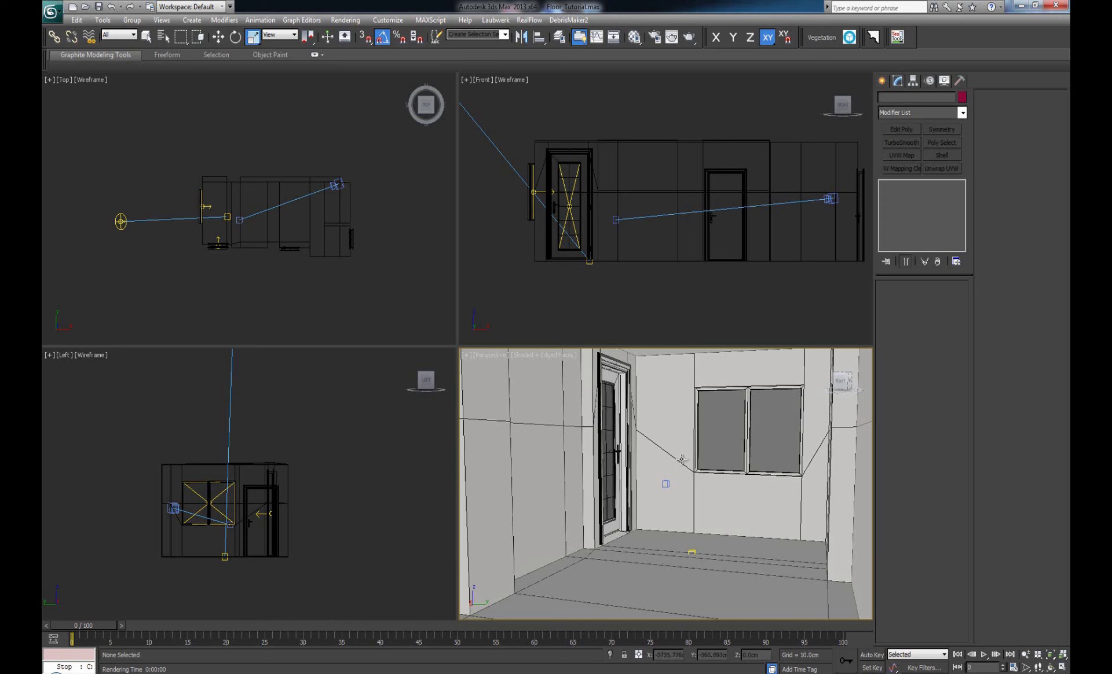
Step: Review the existing render of the empty room in the V-Ray frame buffer and close it with its render history
{"action": "key", "text": "alt+w"}
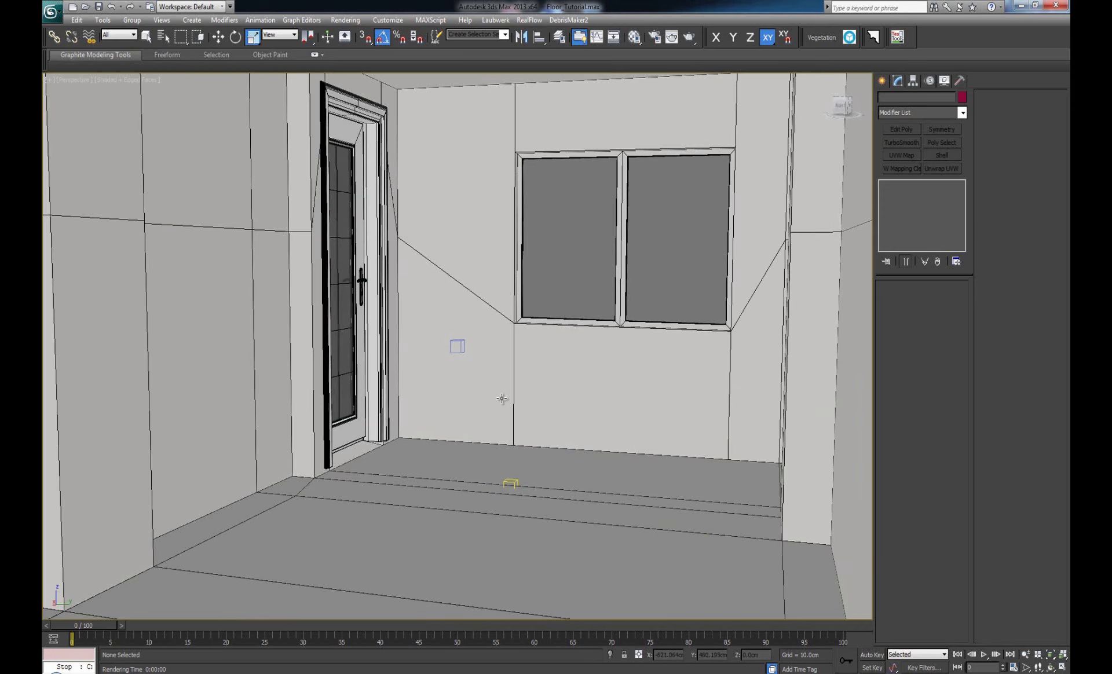
{"action": "right_click", "coordinate": [501, 401]}
{"action": "left_click", "coordinate": [535, 530]}
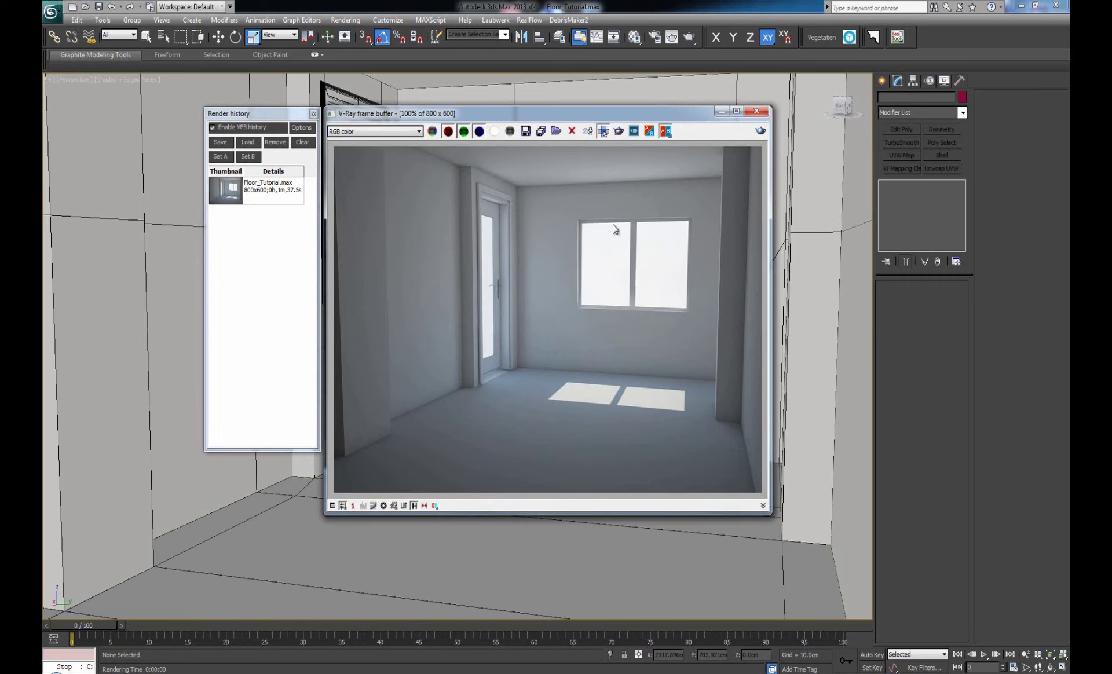
{"action": "left_click", "coordinate": [313, 114]}
{"action": "double_click", "coordinate": [331, 113]}
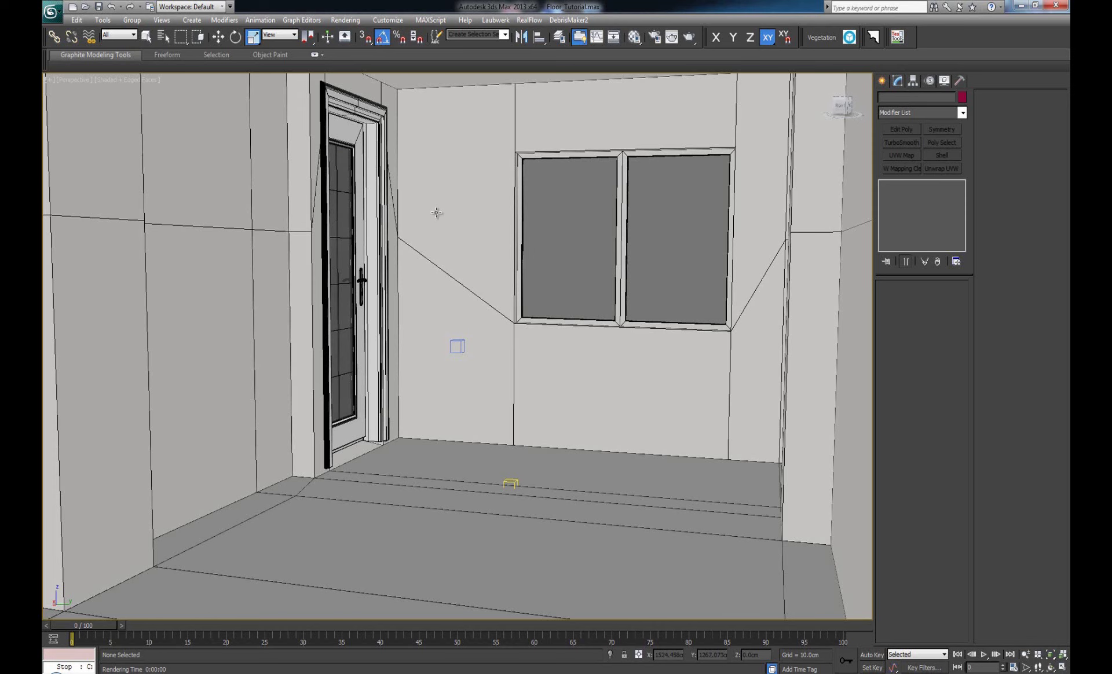
Step: Restore the four-viewport layout and examine the sun light's placement in the Left and Front views
{"action": "key", "text": "alt+w"}
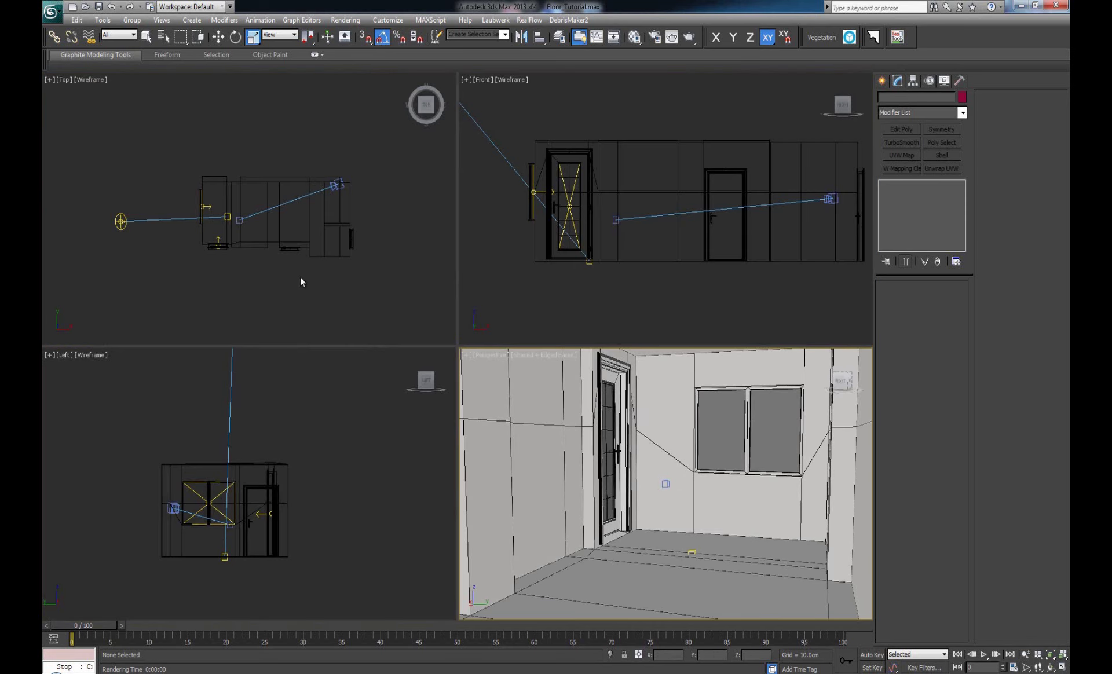
{"action": "left_click", "coordinate": [289, 458]}
{"action": "scroll", "coordinate": [318, 487], "scroll_direction": "down", "scroll_amount": 3}
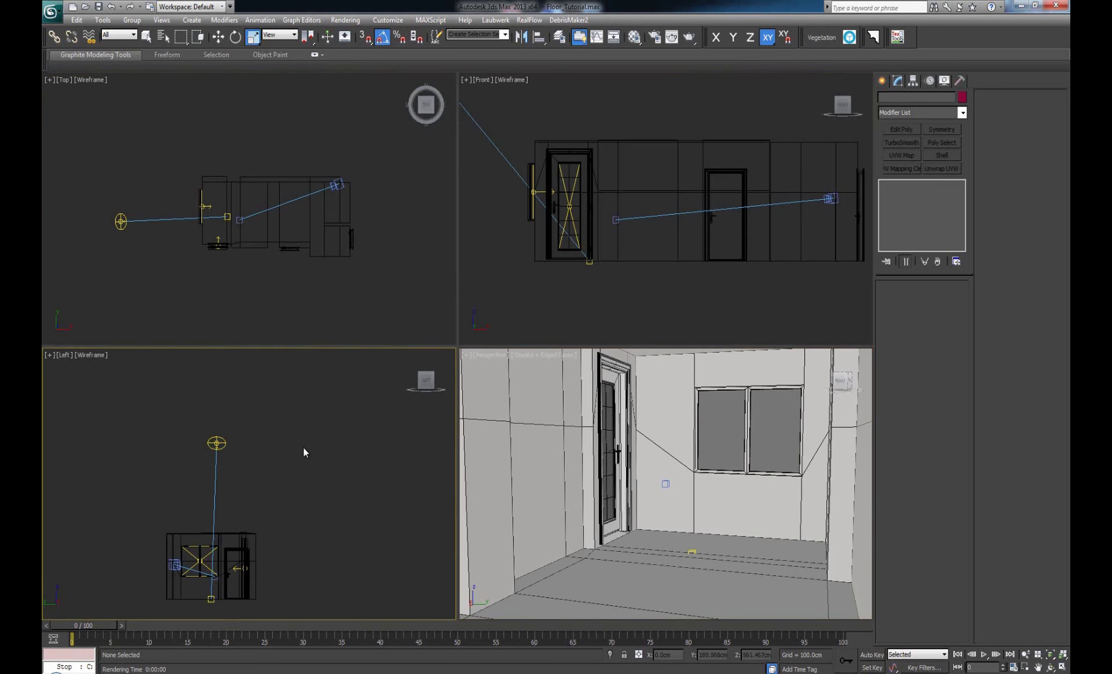
{"action": "scroll", "coordinate": [606, 277], "scroll_direction": "down", "scroll_amount": 3}
{"action": "mouse_move", "coordinate": [579, 232]}
{"action": "middle_mouse_down"}
{"action": "mouse_move", "coordinate": [596, 275]}
{"action": "mouse_move", "coordinate": [581, 226]}
{"action": "mouse_move", "coordinate": [589, 214]}
{"action": "middle_mouse_up"}
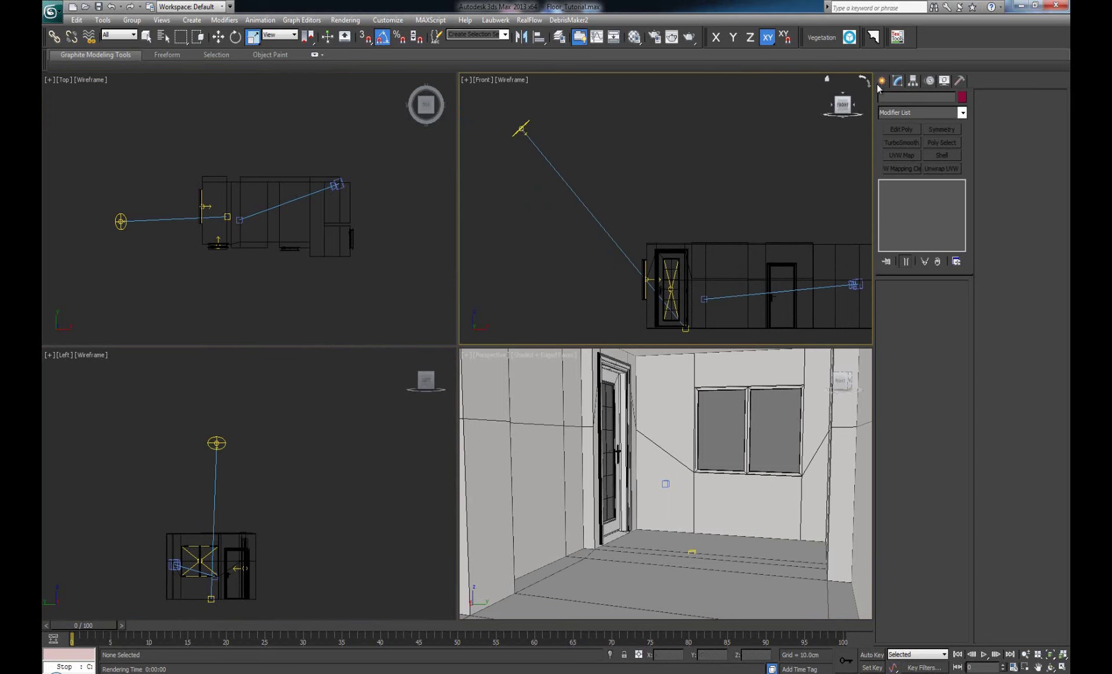
Step: Select the VRaySun outside the room in the Top view and examine its parameters
{"action": "left_click", "coordinate": [110, 203]}
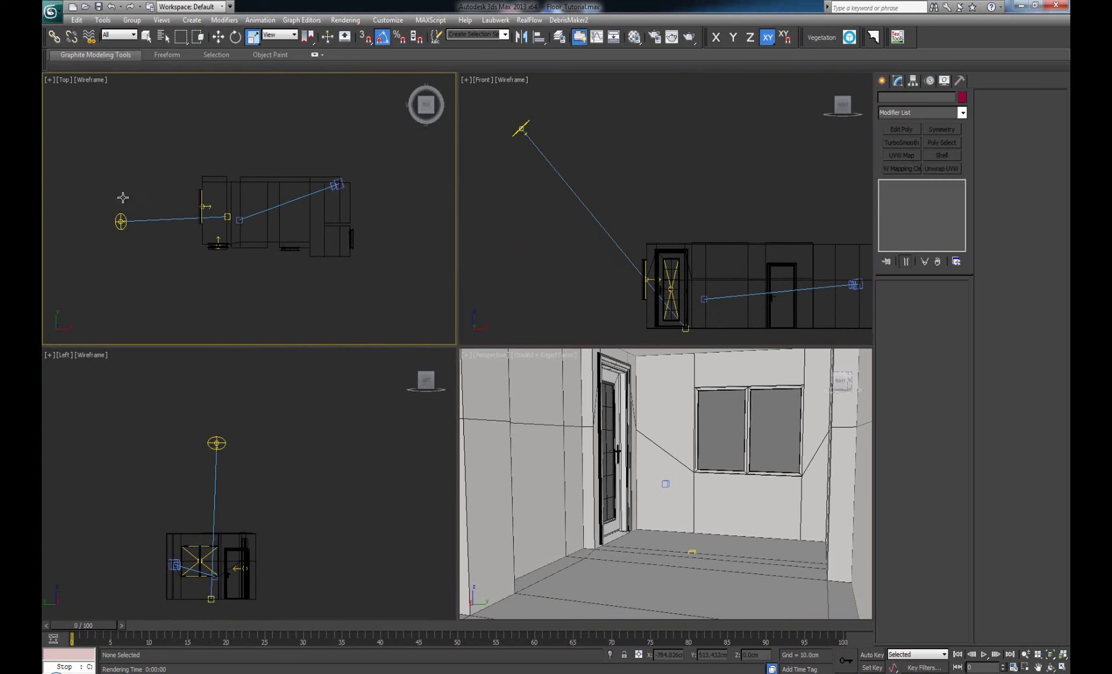
{"action": "left_click", "coordinate": [123, 35]}
{"action": "left_click", "coordinate": [115, 44]}
{"action": "left_click", "coordinate": [202, 232]}
{"action": "left_click", "coordinate": [144, 234]}
{"action": "key", "text": "w"}
{"action": "key", "text": "q"}
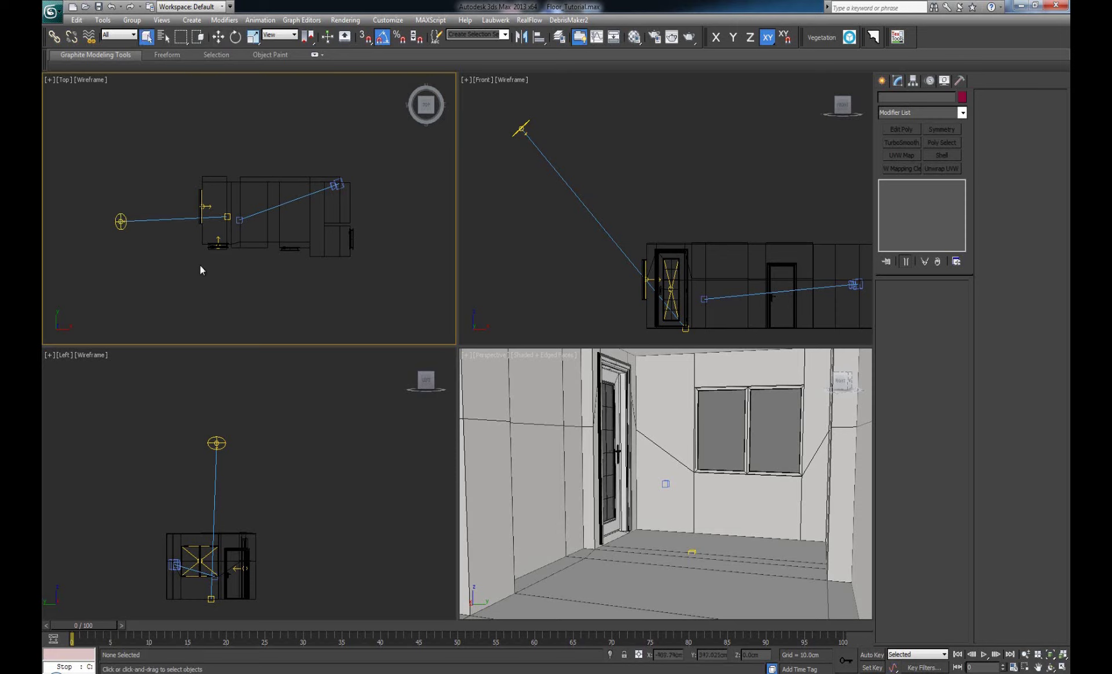
{"action": "left_click", "coordinate": [198, 218]}
{"action": "left_click", "coordinate": [203, 207]}
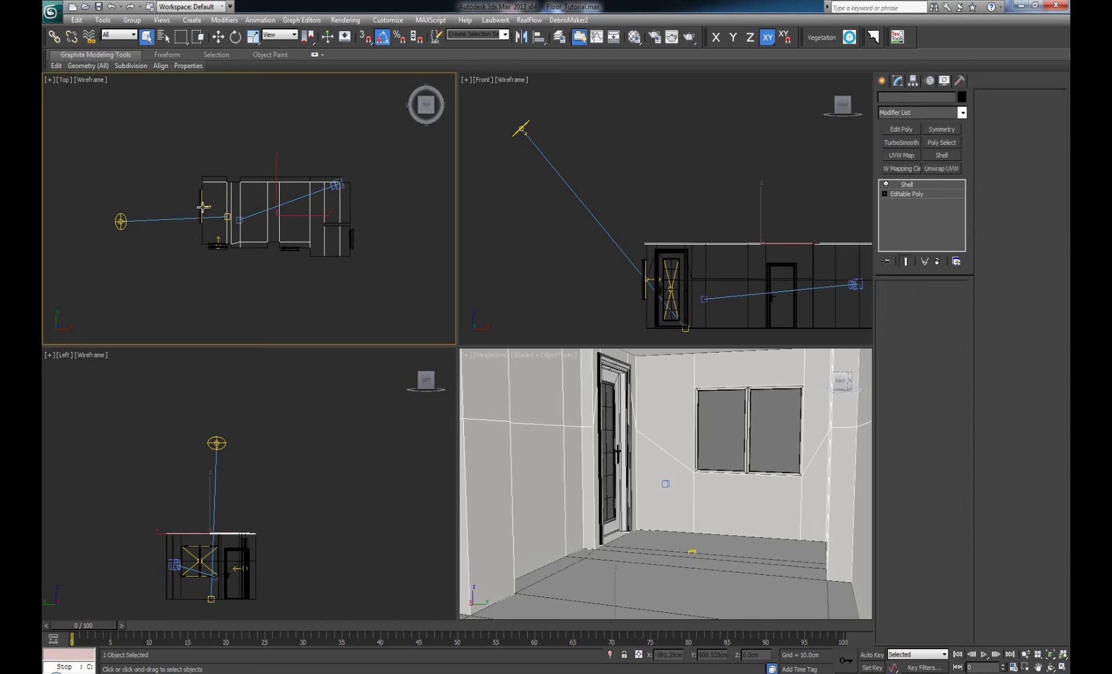
{"action": "middle_click", "coordinate": [675, 452]}
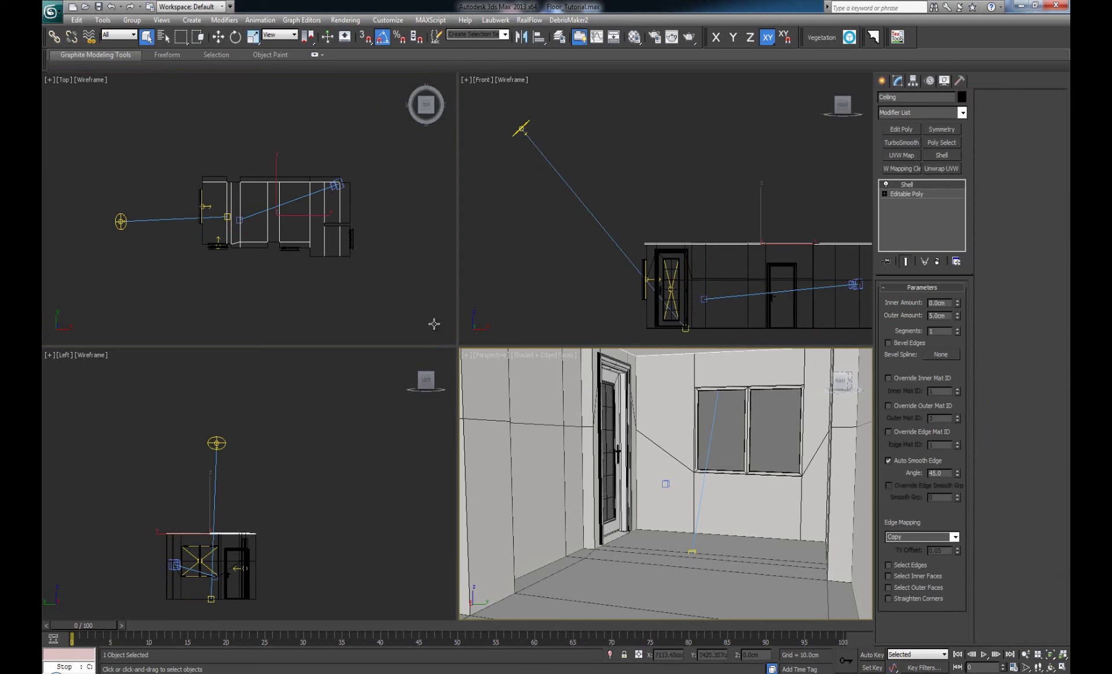
{"action": "left_click", "coordinate": [333, 262]}
{"action": "left_click", "coordinate": [121, 221]}
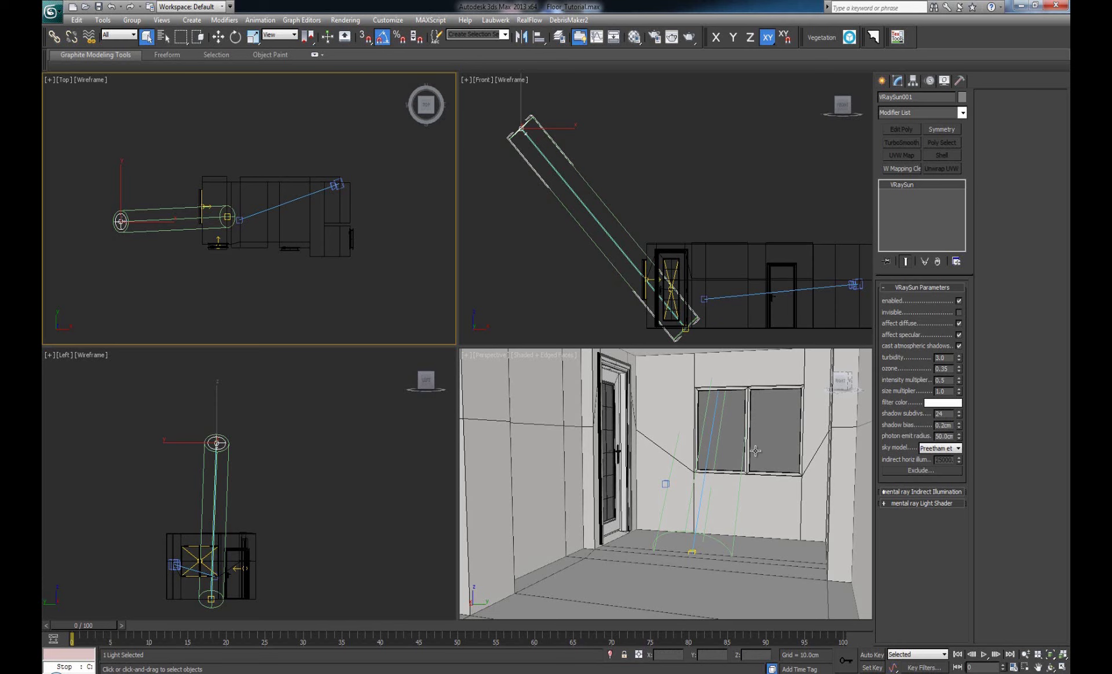
Step: Restrict selection to Lights, inspect the settings of the VRayLight at the window, and clear the selection
{"action": "left_click", "coordinate": [647, 279]}
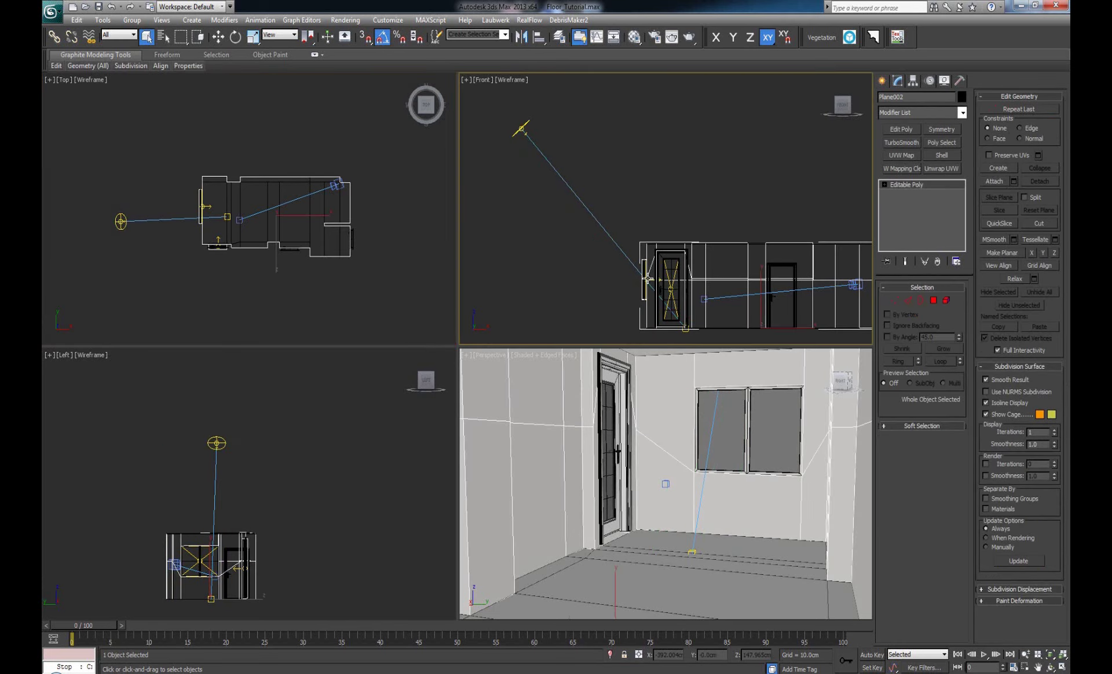
{"action": "left_click", "coordinate": [112, 35]}
{"action": "left_click", "coordinate": [111, 69]}
{"action": "left_click", "coordinate": [645, 279]}
{"action": "left_click", "coordinate": [644, 279]}
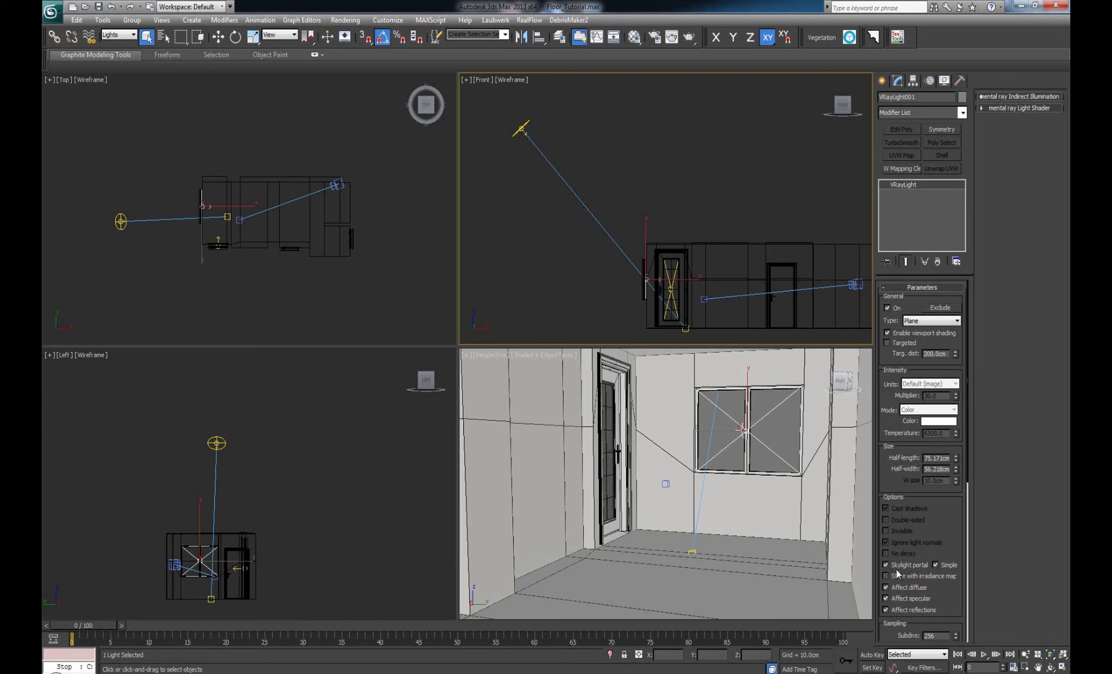
{"action": "left_click", "coordinate": [699, 333]}
{"action": "left_click", "coordinate": [738, 482]}
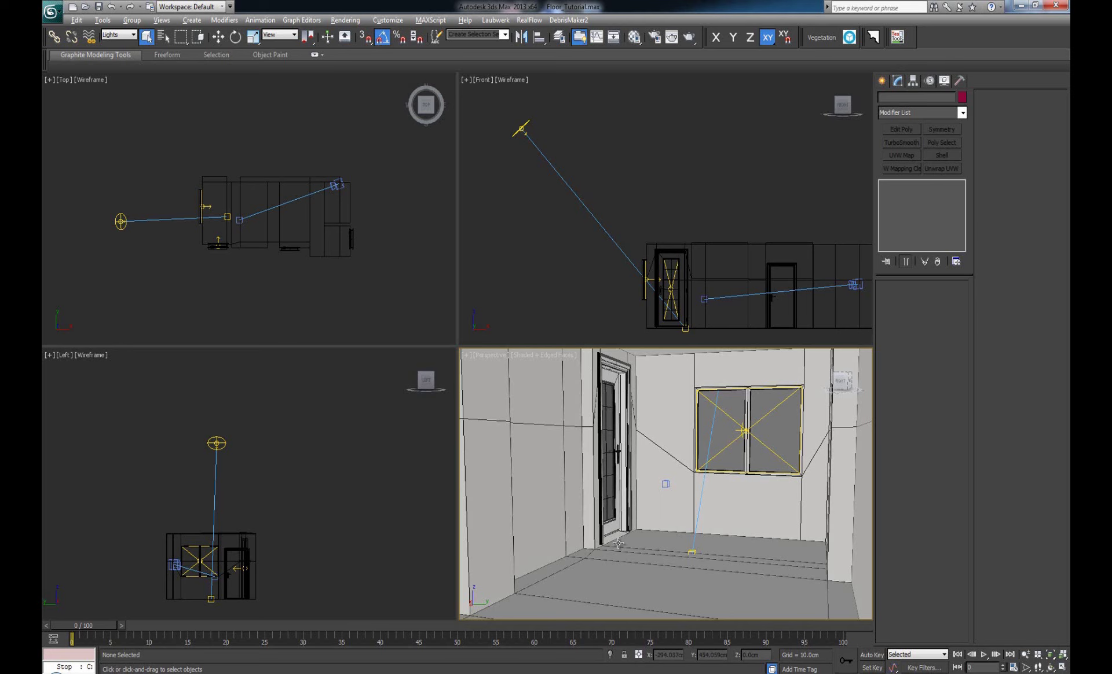
Step: Maximize the Perspective view, run the FloorGenerator_ver1_00 script from the Temp Textures folder, and place its dialog beside the room
{"action": "key", "text": "alt+w"}
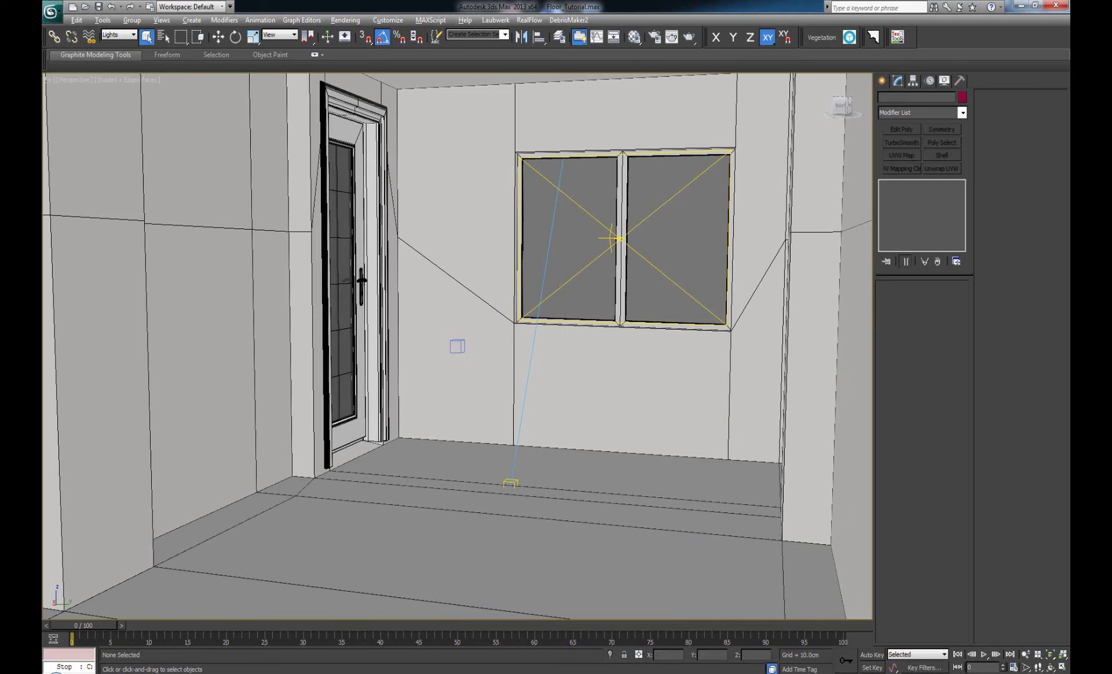
{"action": "key", "text": "alt+Tab"}
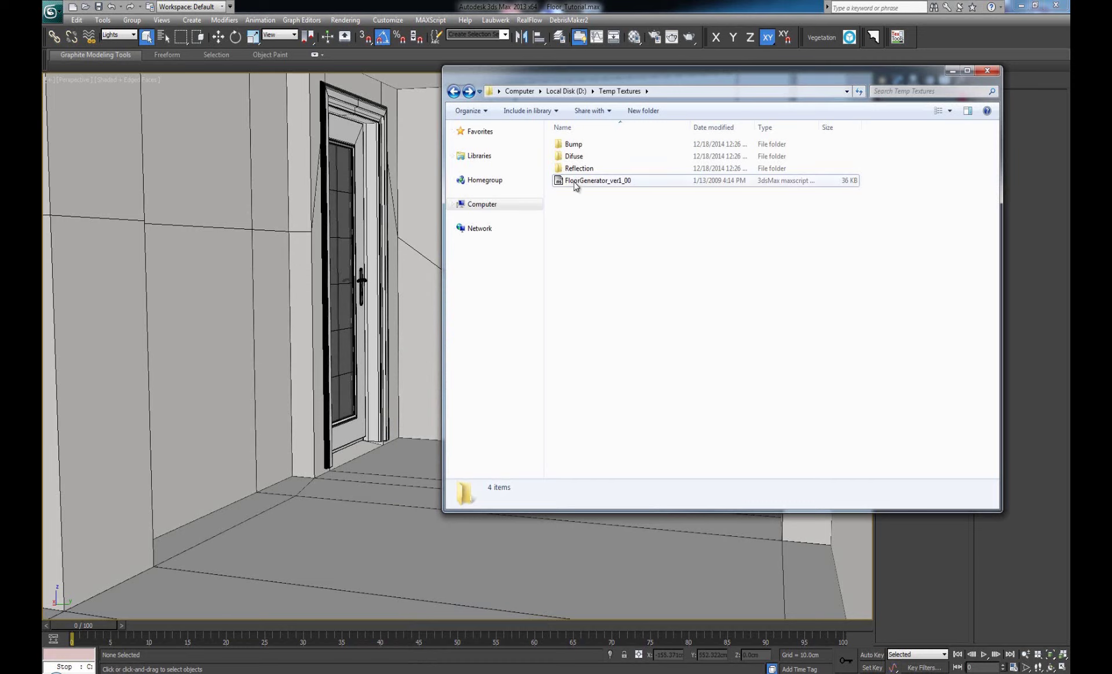
{"action": "left_click_drag", "start_coordinate": [579, 183], "coordinate": [403, 344]}
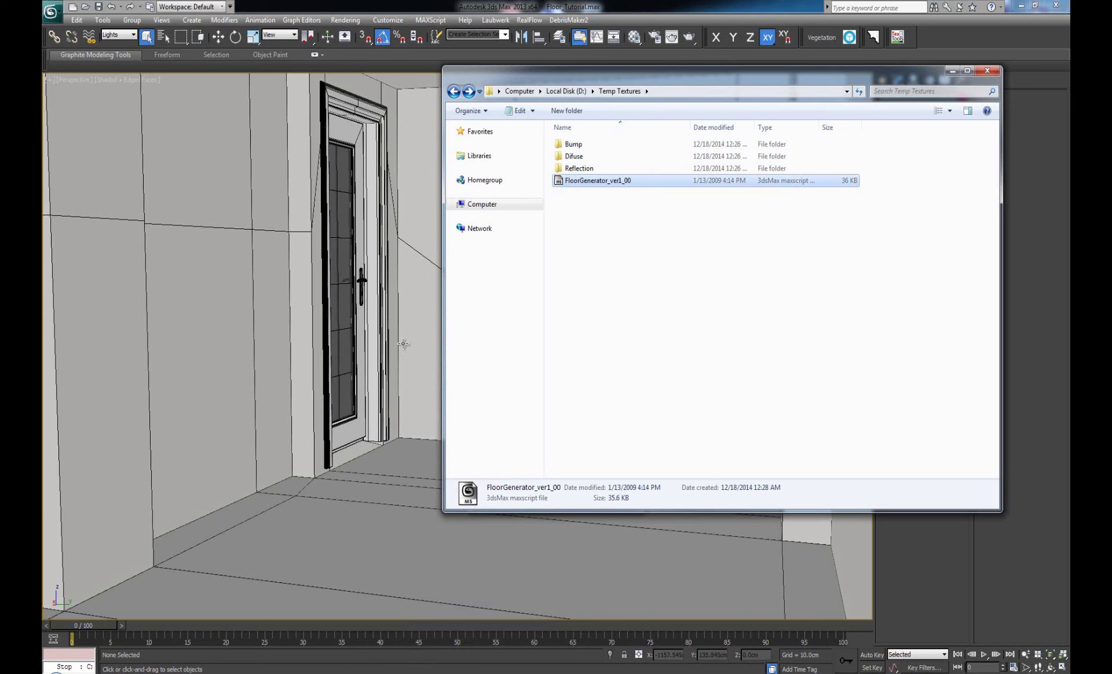
{"action": "left_click", "coordinate": [952, 71]}
{"action": "left_click_drag", "start_coordinate": [596, 166], "coordinate": [797, 172]}
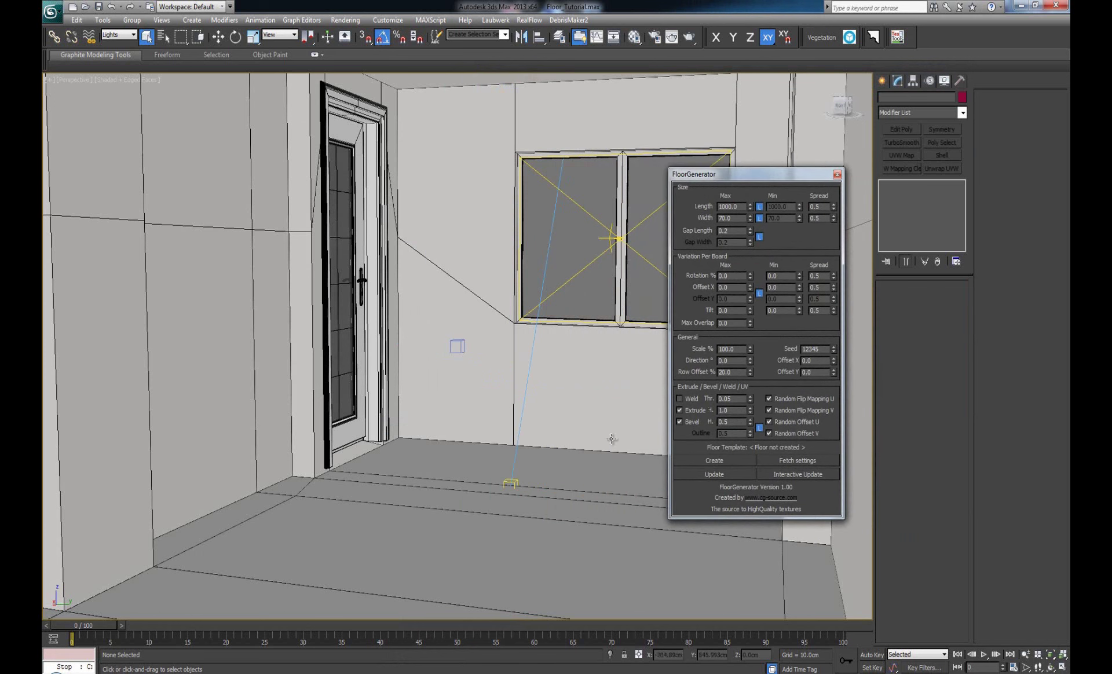
Step: Set the selection filter back to All and isolate the room's wall object
{"action": "left_click", "coordinate": [457, 420]}
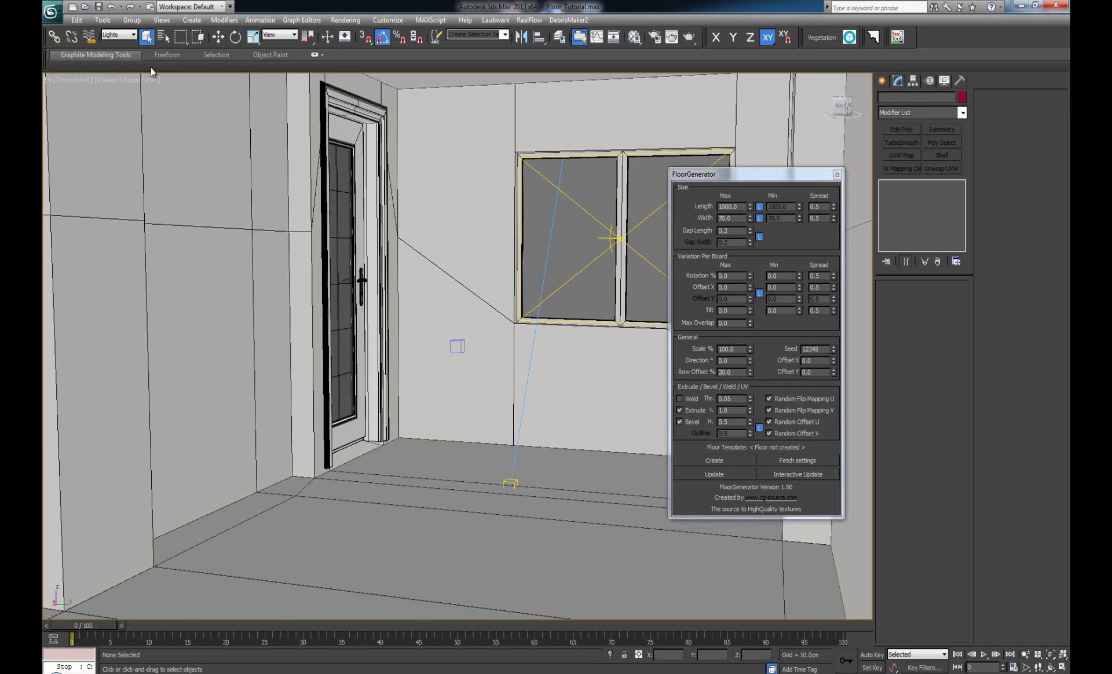
{"action": "left_click", "coordinate": [124, 36]}
{"action": "left_click", "coordinate": [113, 45]}
{"action": "left_click", "coordinate": [379, 327]}
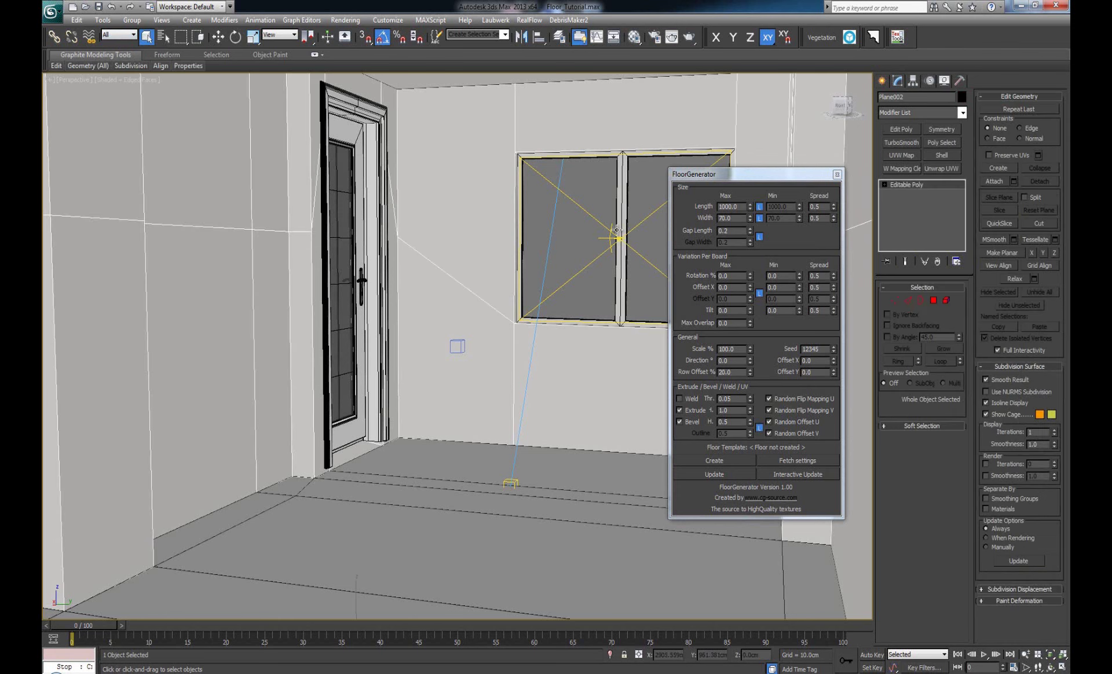
{"action": "key", "text": "alt"}
{"action": "key", "text": "alt"}
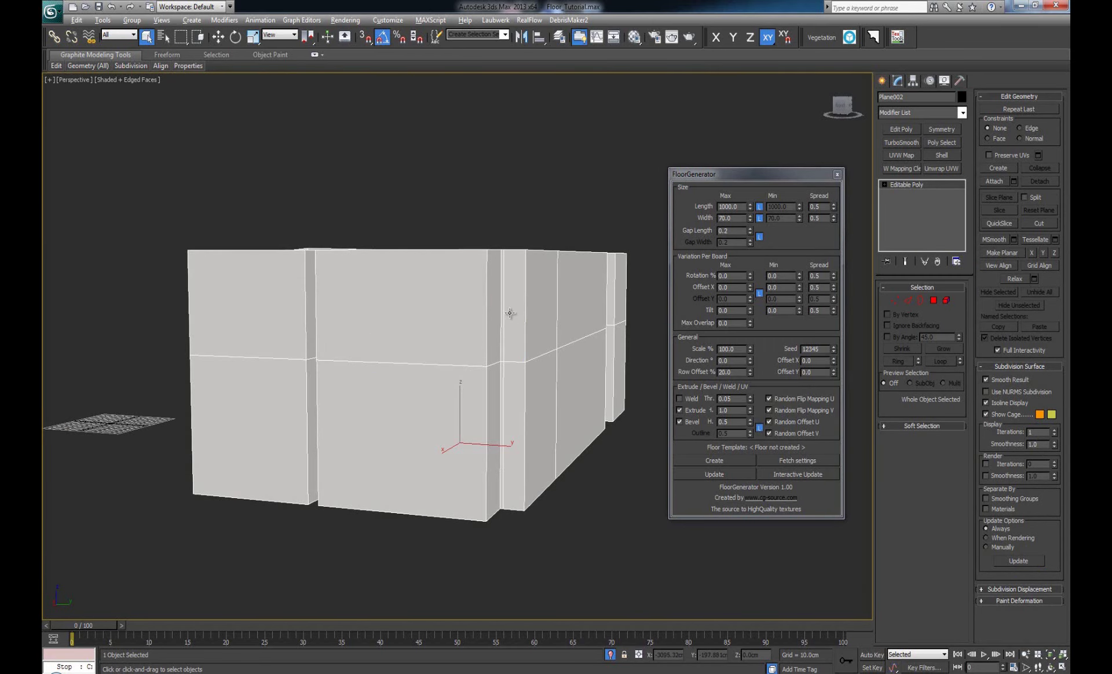
{"action": "middle_click_drag", "start_coordinate": [509, 313], "coordinate": [483, 367], "text": "alt"}
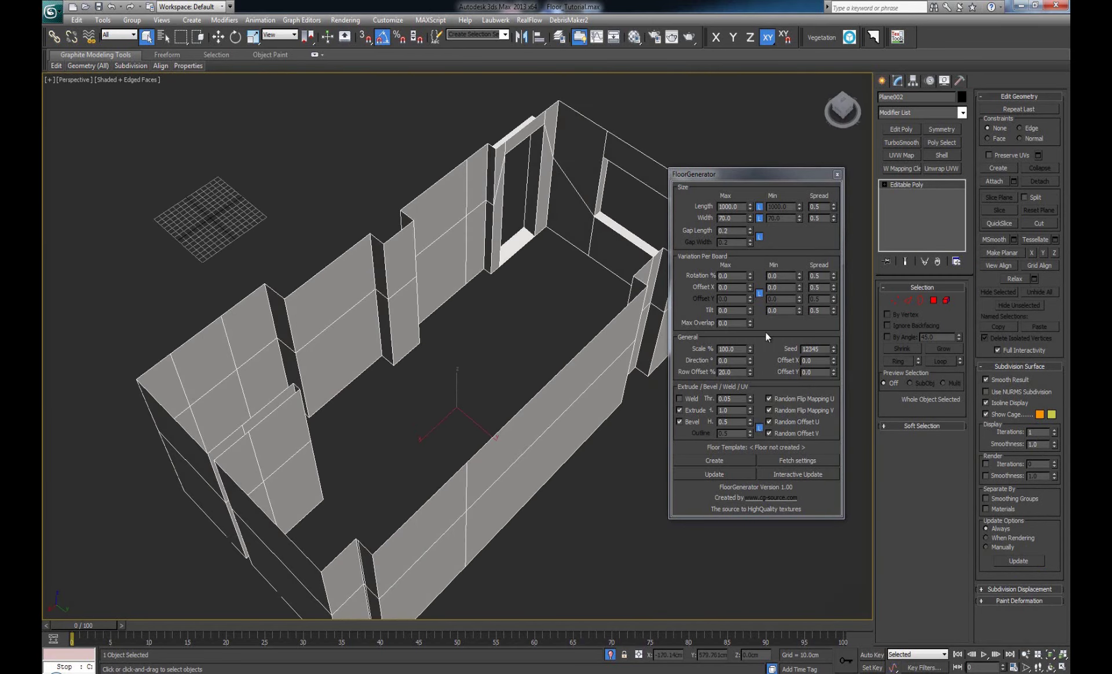
Step: Create a linear shape named Board_Base from the border edges along the bottom of the walls
{"action": "left_click", "coordinate": [921, 300]}
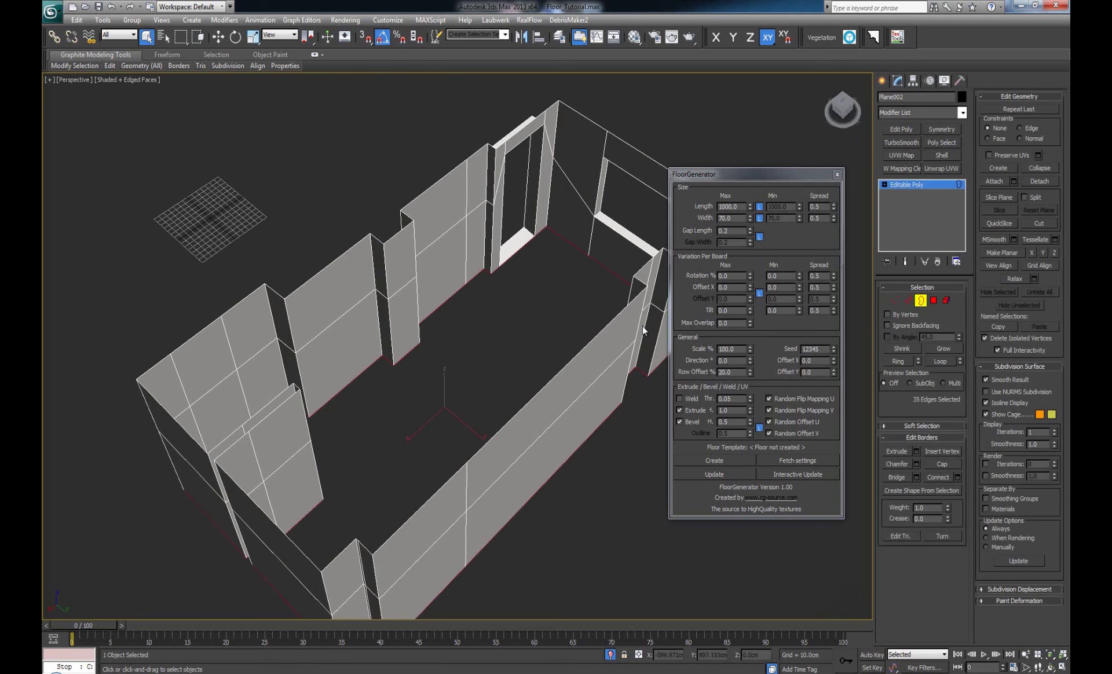
{"action": "left_click", "coordinate": [399, 361]}
{"action": "middle_click_drag", "start_coordinate": [416, 363], "coordinate": [444, 365], "text": "alt"}
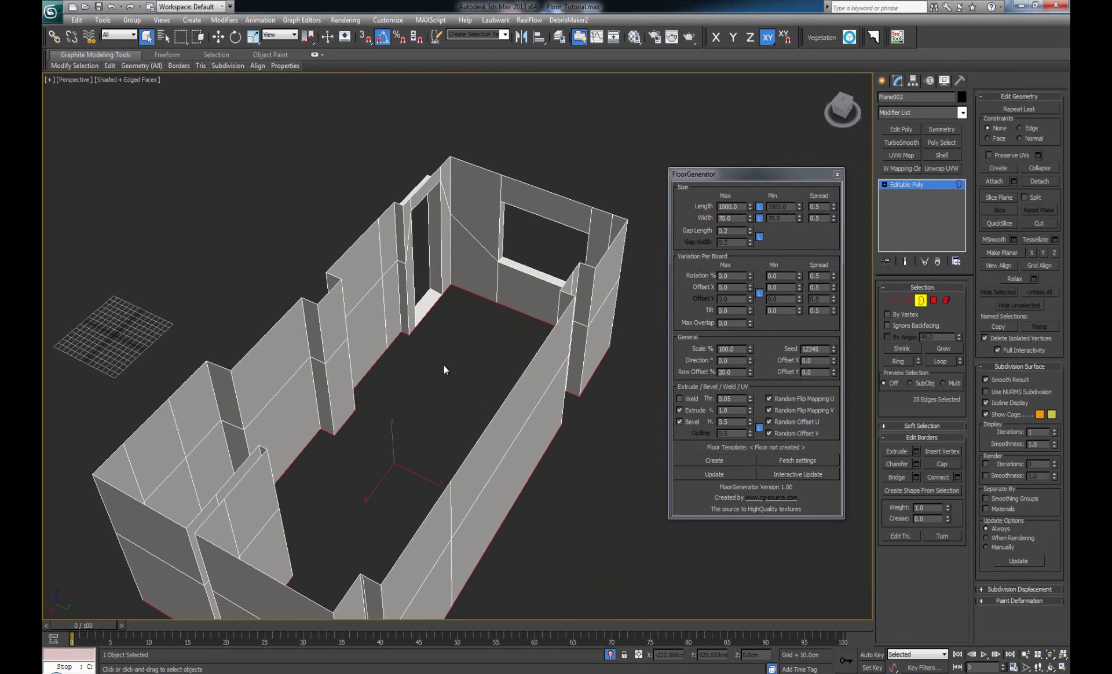
{"action": "left_click", "coordinate": [913, 491]}
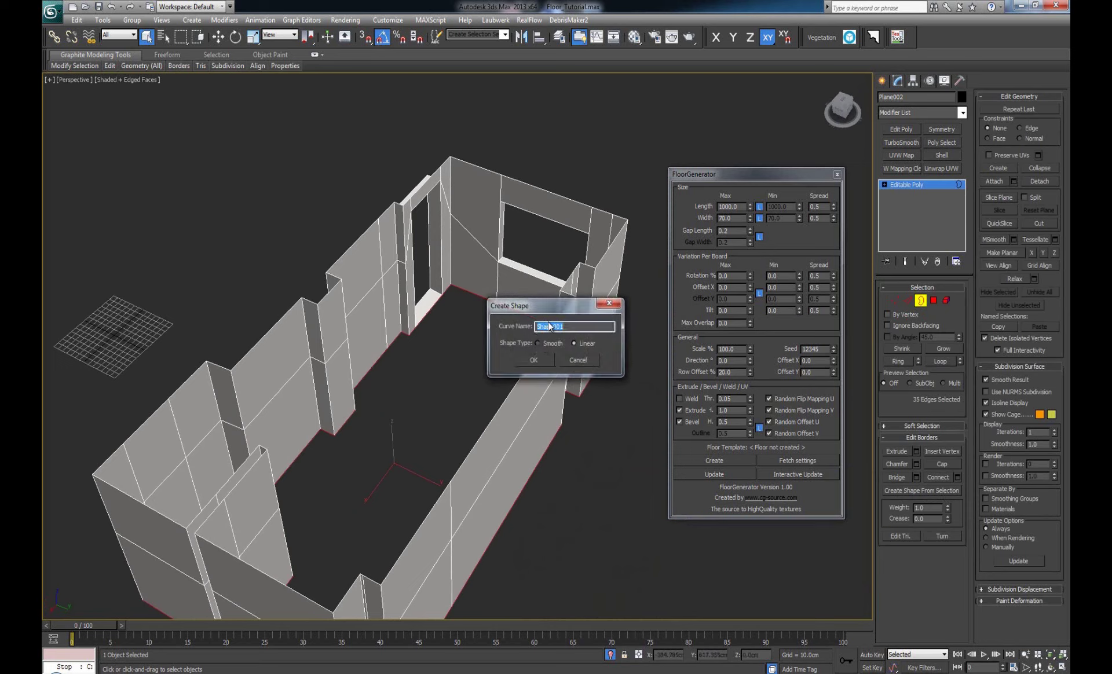
{"action": "left_click", "coordinate": [586, 342]}
{"action": "left_click_drag", "start_coordinate": [574, 328], "coordinate": [508, 324]}
{"action": "type", "text": "Board_Base"}
{"action": "left_click", "coordinate": [531, 362]}
Step: Leave border editing, select the Board_Base spline, and create floor boards from it with FloorGenerator
{"action": "left_click", "coordinate": [923, 304]}
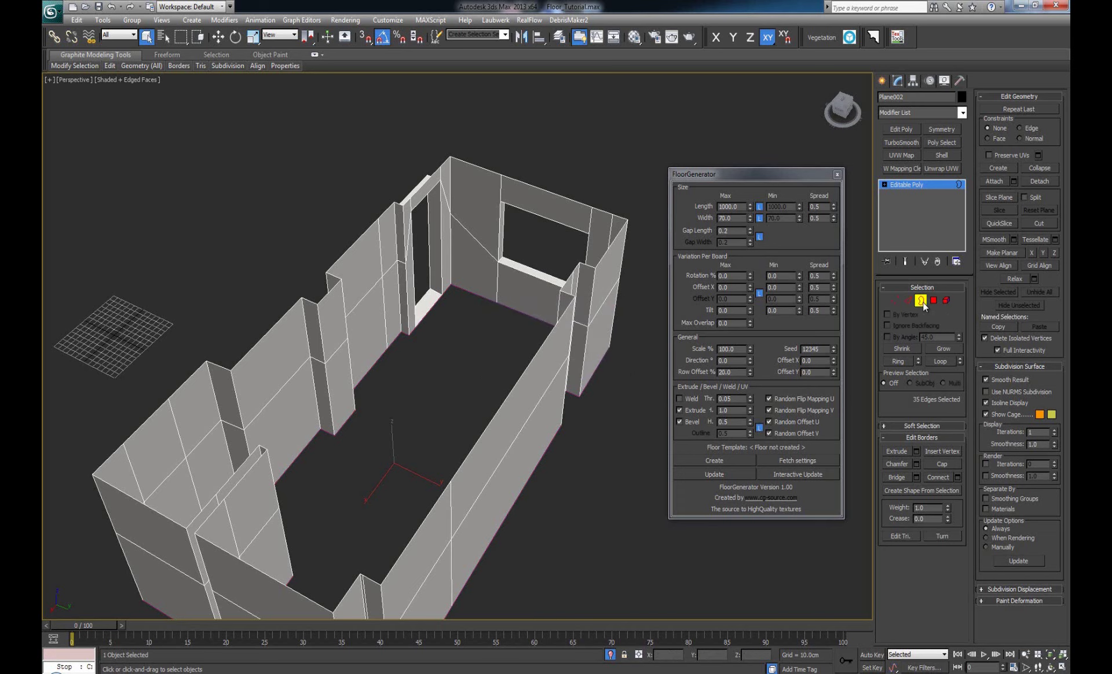
{"action": "left_click", "coordinate": [507, 307]}
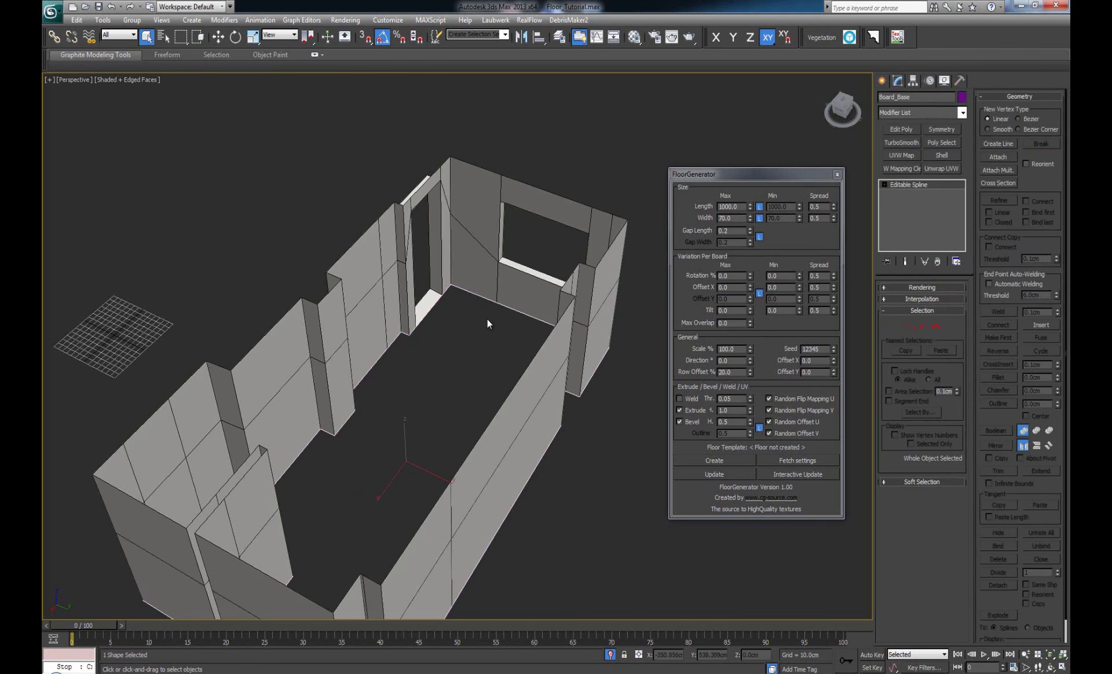
{"action": "middle_click_drag", "start_coordinate": [486, 324], "coordinate": [495, 328]}
{"action": "middle_click_drag", "start_coordinate": [477, 367], "coordinate": [461, 308], "text": "alt"}
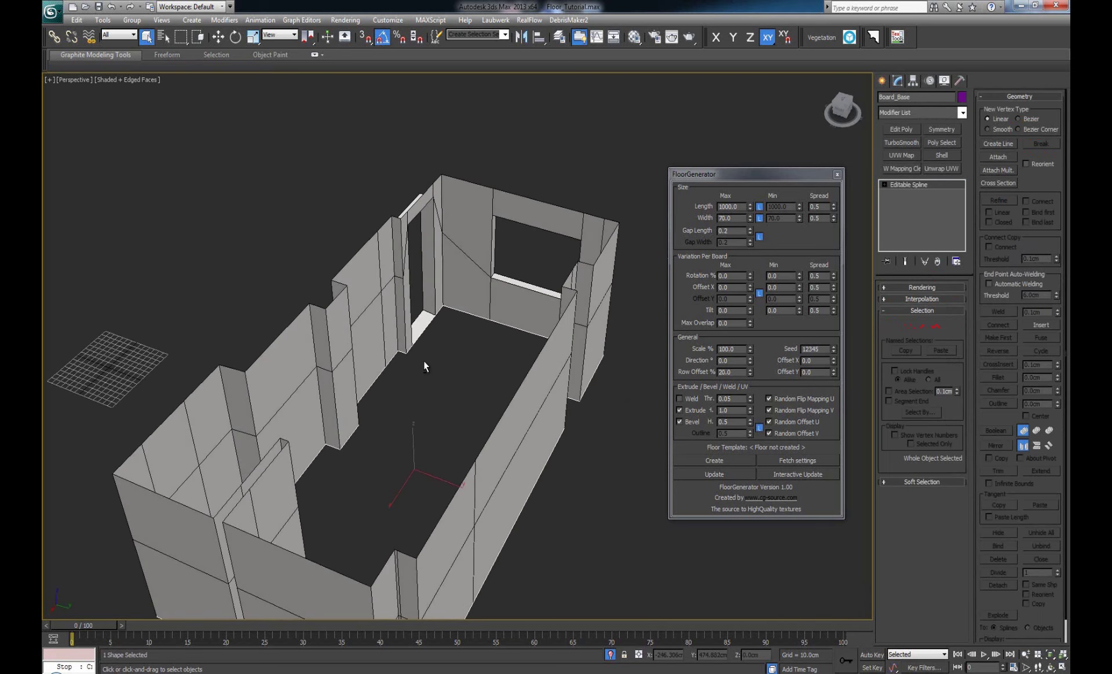
{"action": "scroll", "coordinate": [420, 391], "scroll_direction": "up", "scroll_amount": 5}
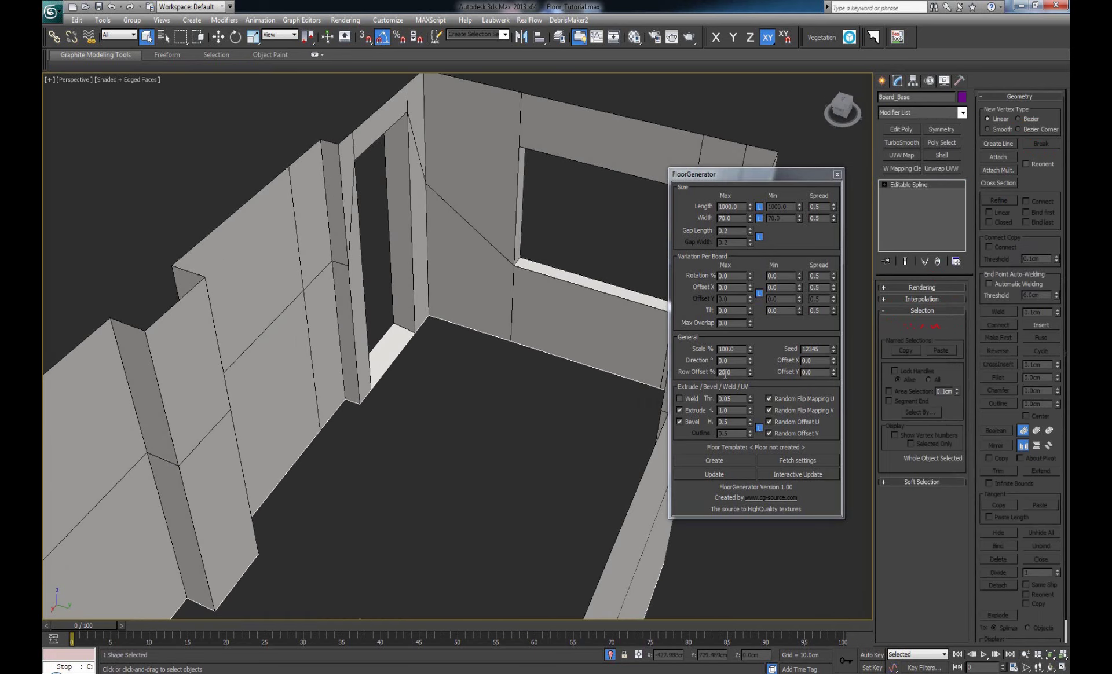
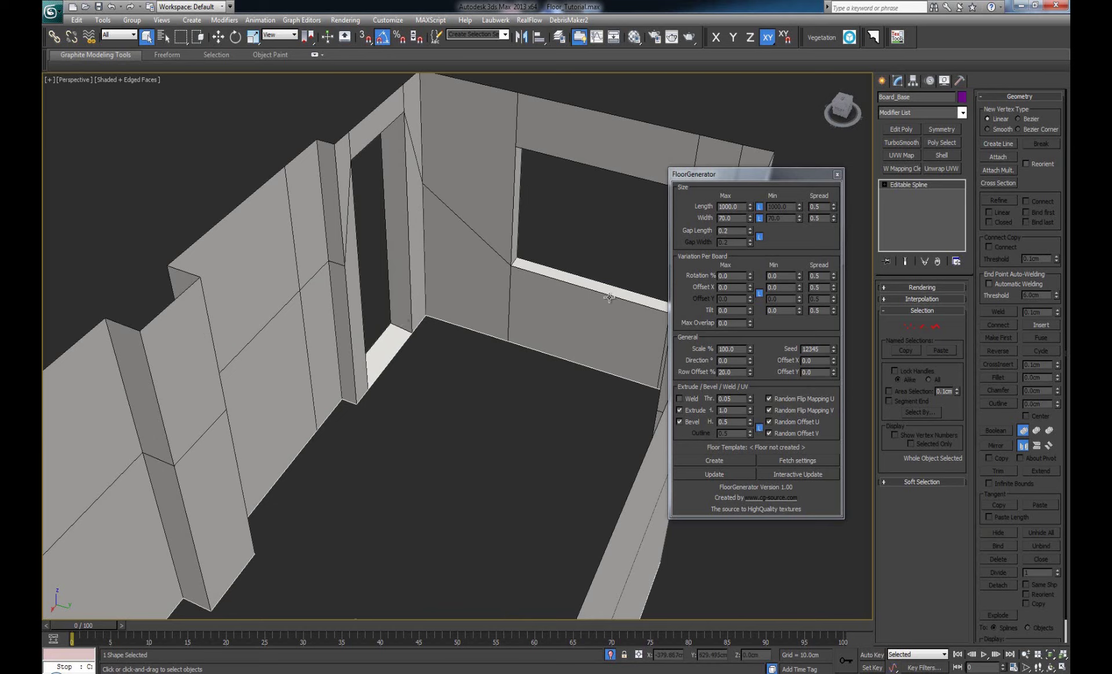
{"action": "left_click", "coordinate": [724, 460]}
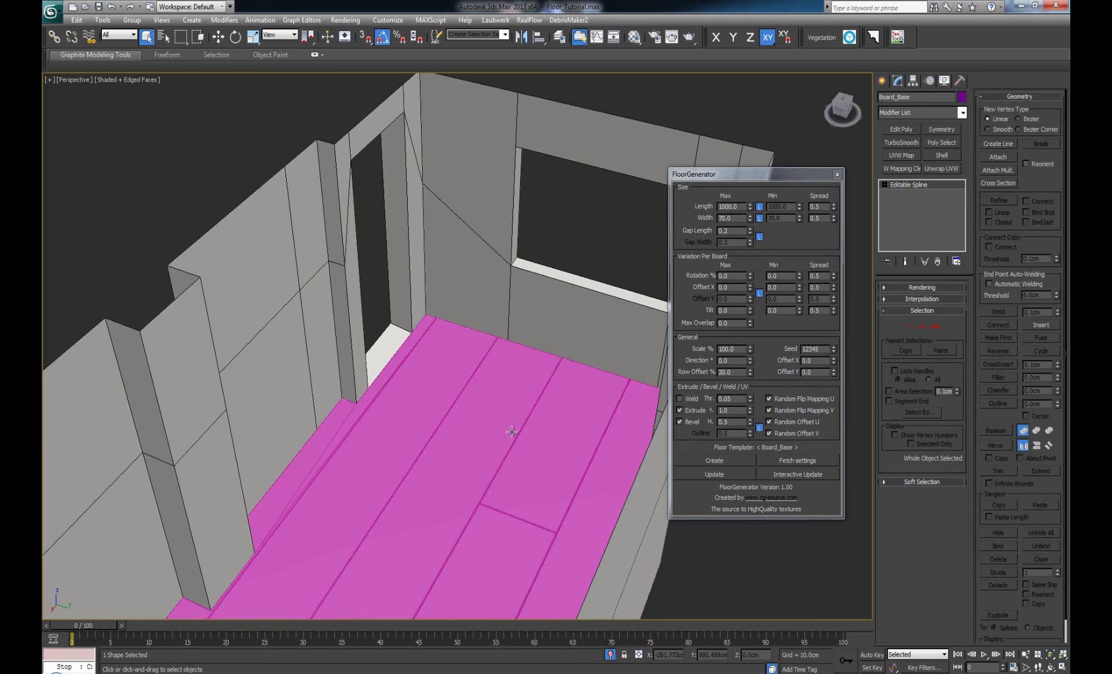
Step: Examine the layout and joints of the generated floor boards from several angles across the room
{"action": "scroll", "coordinate": [525, 358], "scroll_direction": "up", "scroll_amount": 3}
{"action": "scroll", "coordinate": [525, 358], "scroll_direction": "down", "scroll_amount": 2}
{"action": "middle_click_drag", "start_coordinate": [521, 364], "coordinate": [535, 330], "text": "alt"}
{"action": "scroll", "coordinate": [438, 329], "scroll_direction": "up", "scroll_amount": 3}
{"action": "scroll", "coordinate": [438, 329], "scroll_direction": "down", "scroll_amount": 2}
{"action": "scroll", "coordinate": [447, 341], "scroll_direction": "up", "scroll_amount": 2}
{"action": "scroll", "coordinate": [447, 341], "scroll_direction": "down", "scroll_amount": 2}
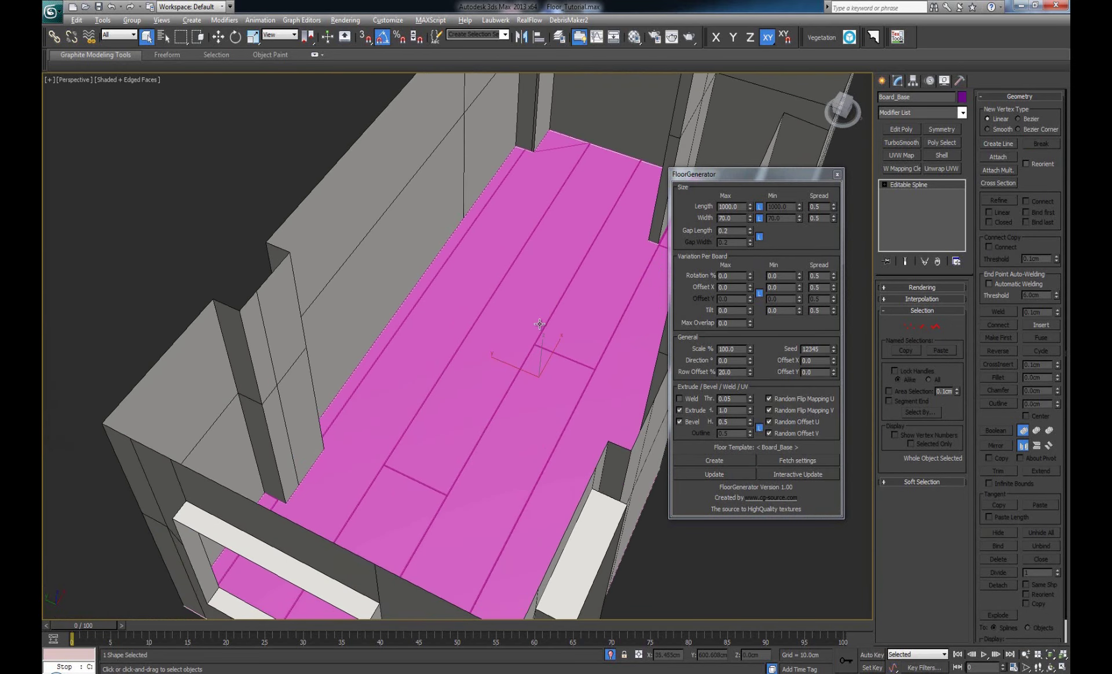
{"action": "scroll", "coordinate": [535, 330], "scroll_direction": "up", "scroll_amount": 2}
{"action": "middle_click_drag", "start_coordinate": [603, 231], "coordinate": [569, 220], "text": "alt"}
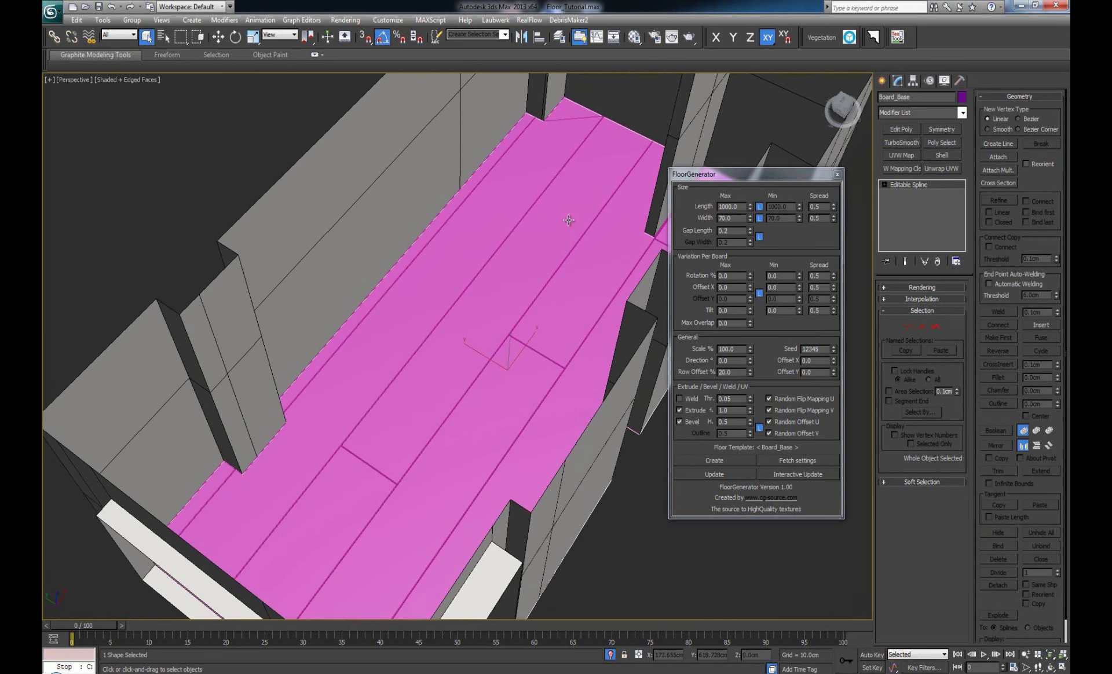
{"action": "scroll", "coordinate": [607, 249], "scroll_direction": "up", "scroll_amount": 2}
{"action": "middle_click_drag", "start_coordinate": [584, 269], "coordinate": [582, 274]}
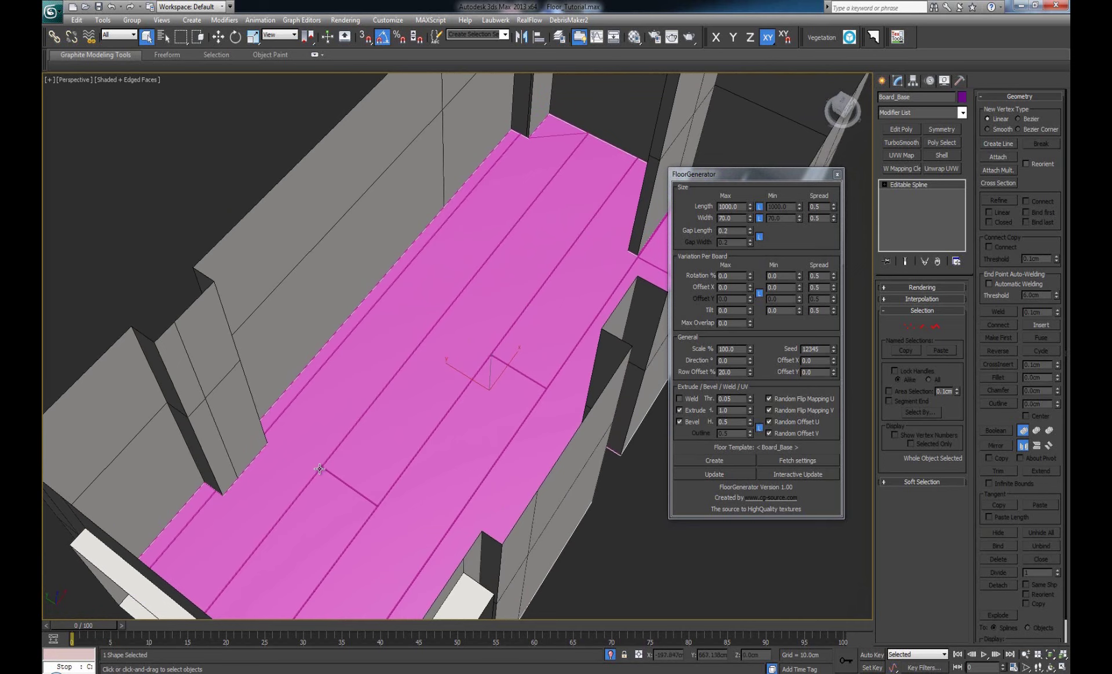
{"action": "middle_click_drag", "start_coordinate": [535, 309], "coordinate": [526, 304], "text": "alt"}
{"action": "scroll", "coordinate": [532, 301], "scroll_direction": "down", "scroll_amount": 3}
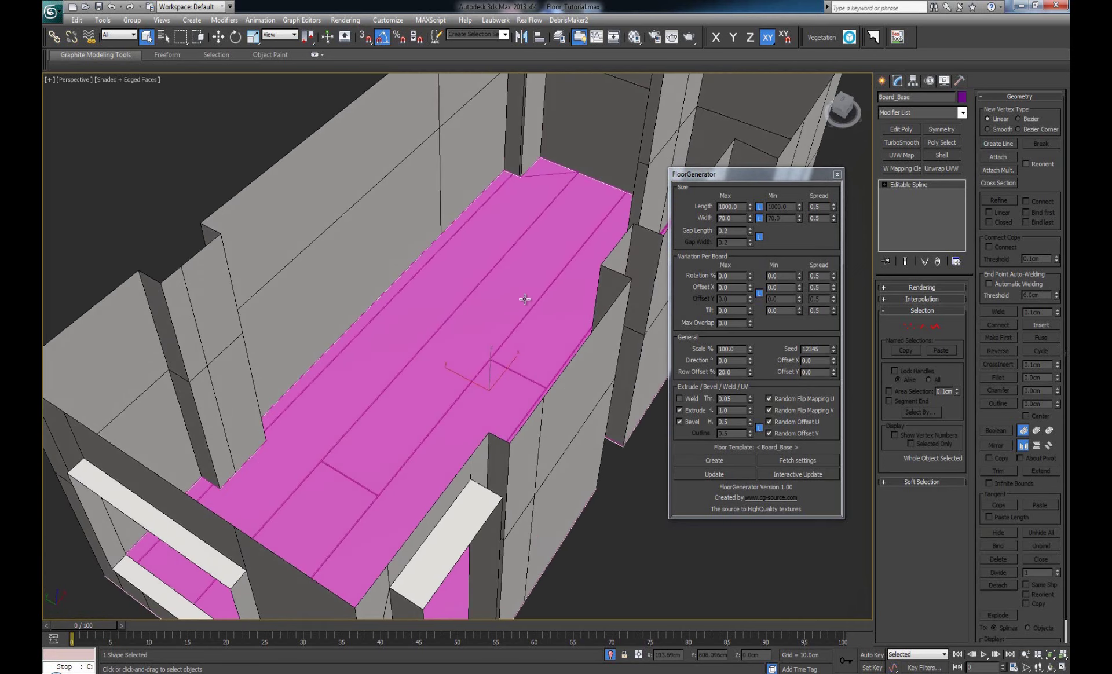
Step: Set the floor boards' maximum length to 90 and width to 20, and update the generated floor
{"action": "scroll", "coordinate": [526, 307], "scroll_direction": "up", "scroll_amount": 3}
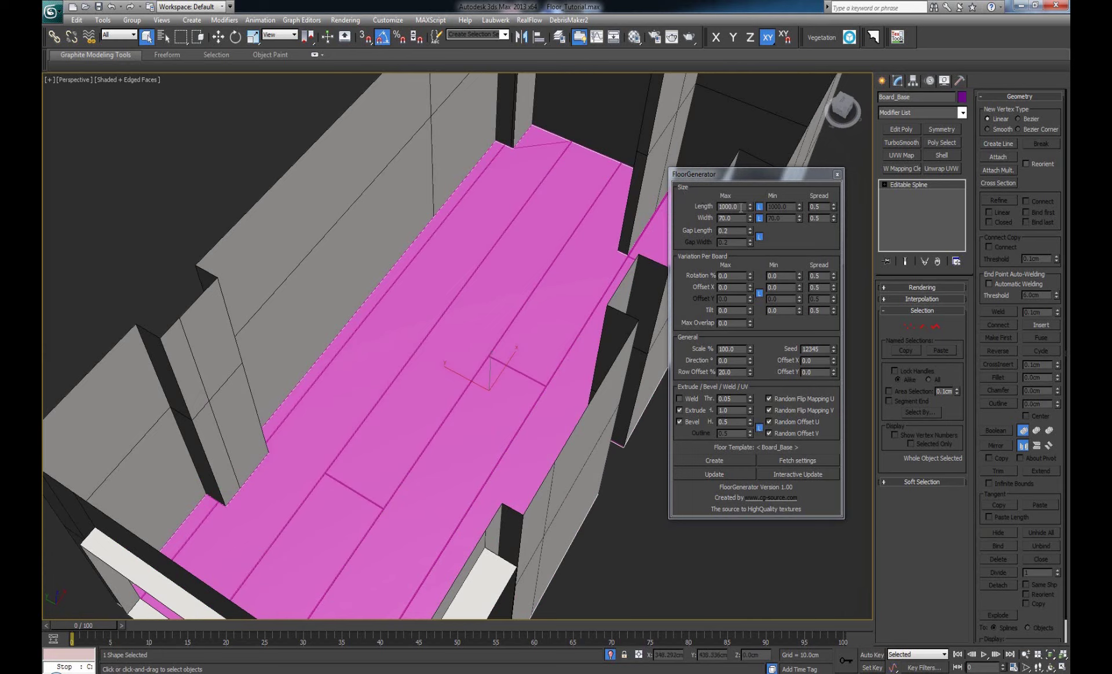
{"action": "left_click", "coordinate": [713, 211]}
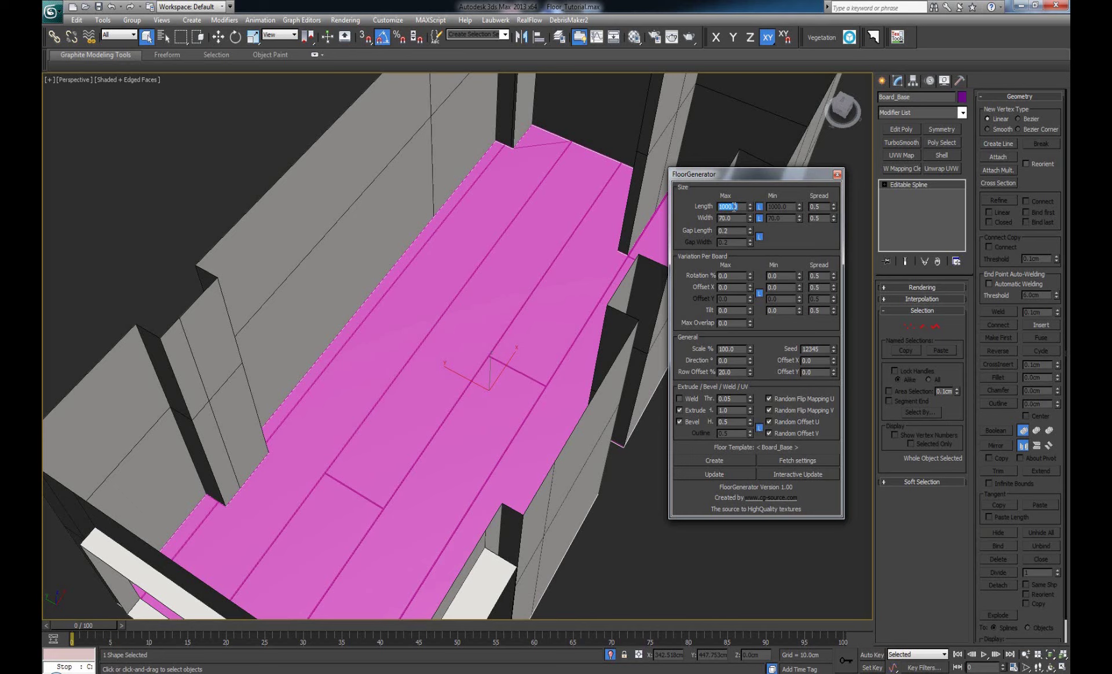
{"action": "type", "text": "90"}
{"action": "key", "text": "Return"}
{"action": "key", "text": "Tab"}
{"action": "type", "text": "2"}
{"action": "key", "text": "Return"}
{"action": "left_click", "coordinate": [715, 474]}
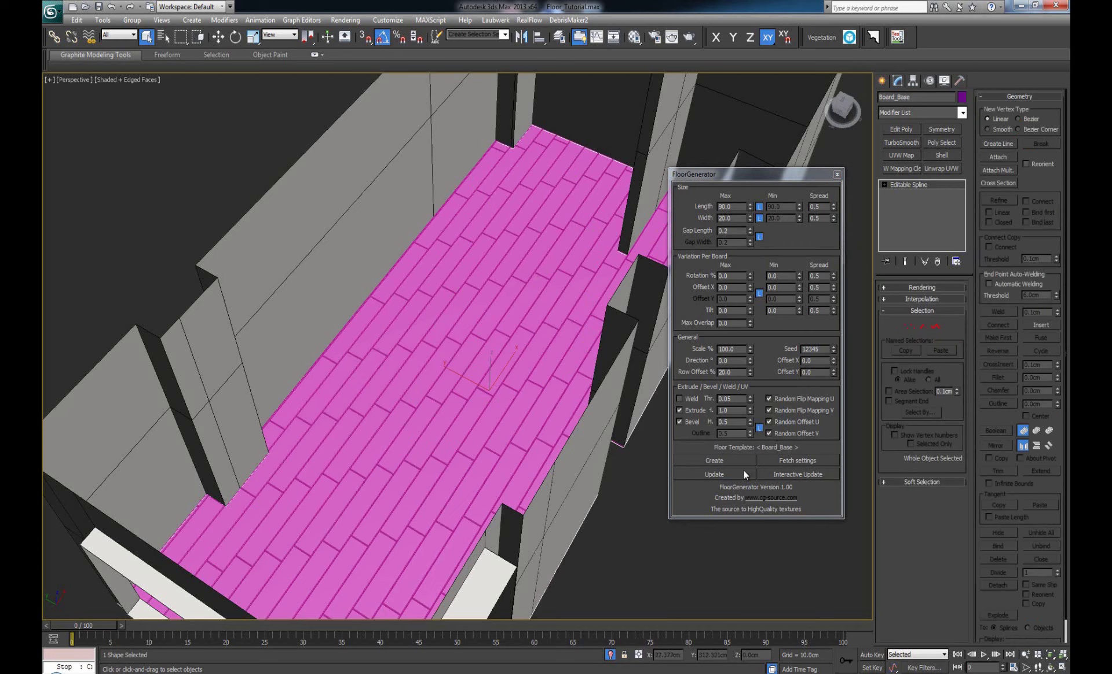
Step: Turn on interactive updating, unlink the minimum board length from the maximum, and set the minimum to 70
{"action": "left_click", "coordinate": [784, 474]}
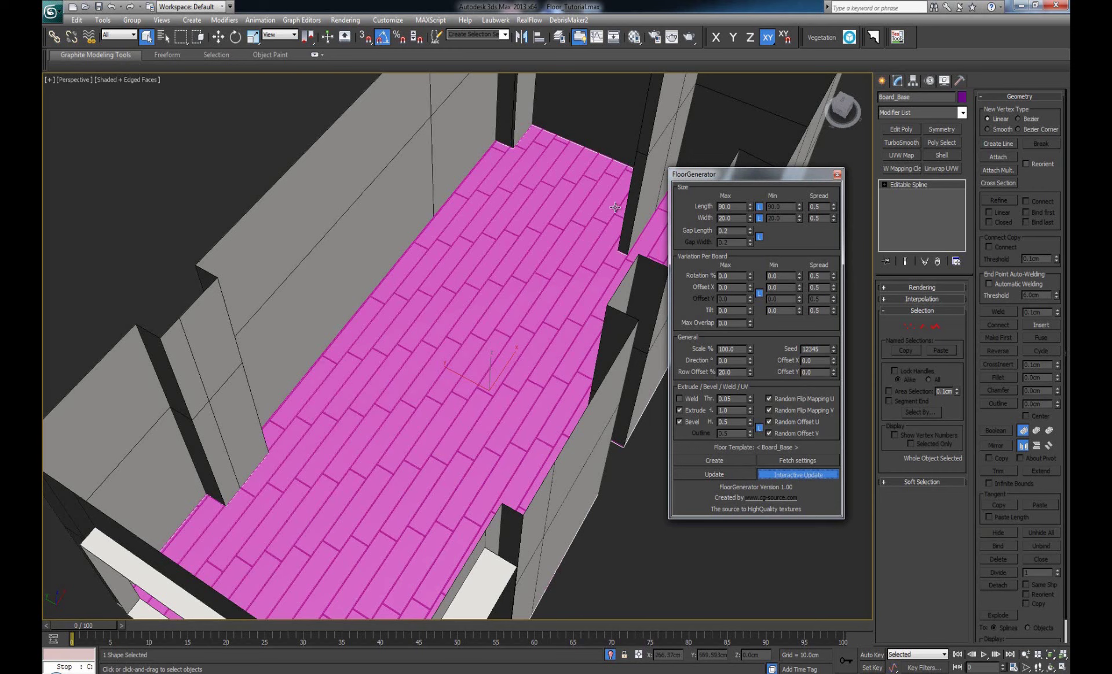
{"action": "left_click_drag", "start_coordinate": [737, 206], "coordinate": [688, 207]}
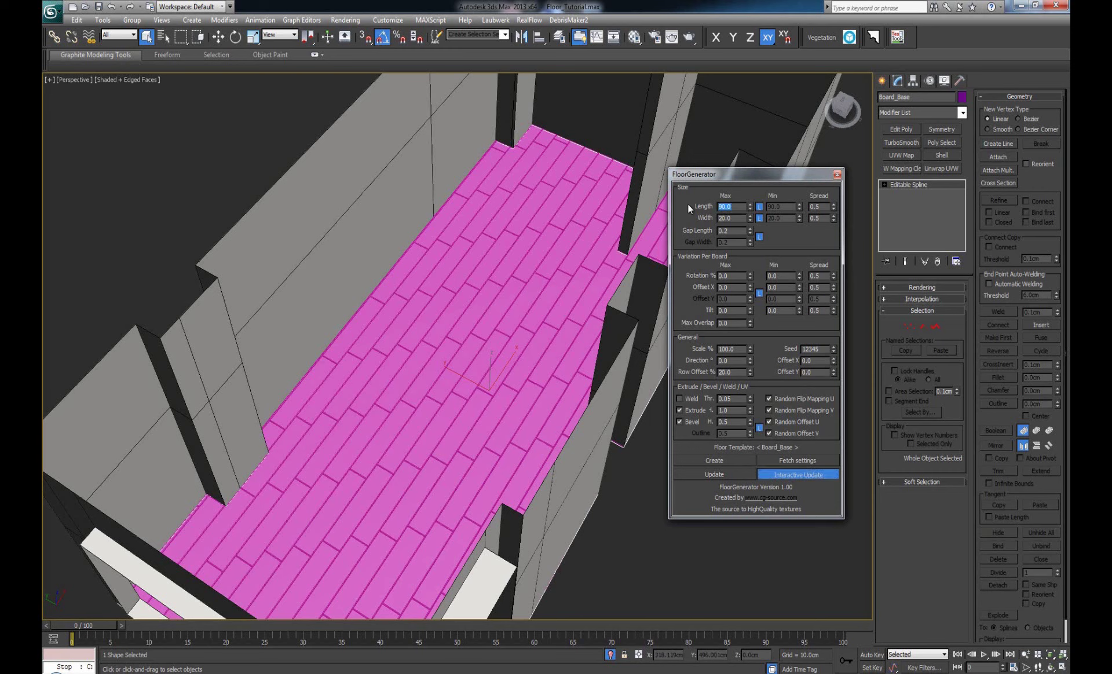
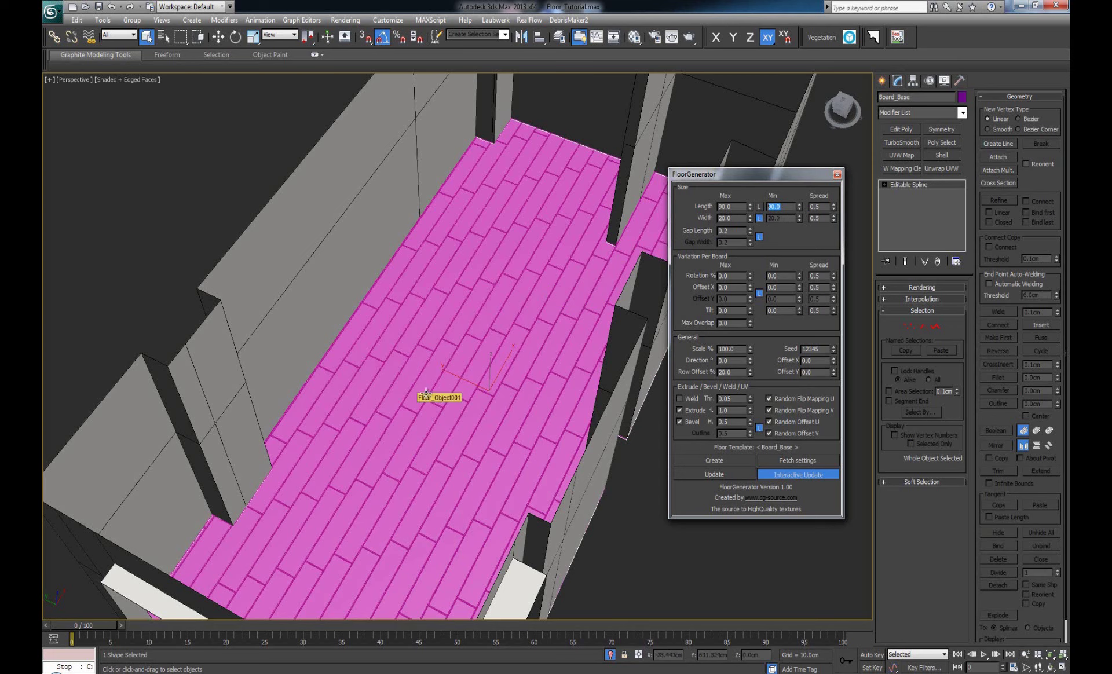
{"action": "left_click", "coordinate": [784, 208]}
{"action": "left_click_drag", "start_coordinate": [783, 208], "coordinate": [761, 211]}
{"action": "type", "text": "70"}
{"action": "key", "text": "Return"}
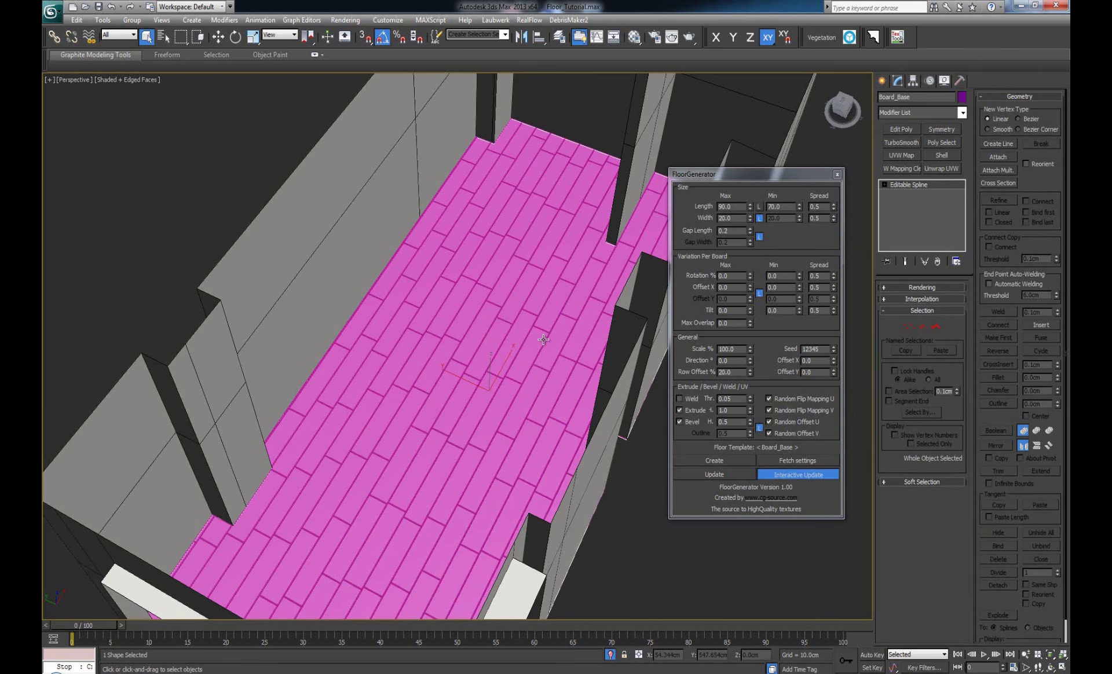
Step: Increase the boards' maximum length to 110
{"action": "middle_click_drag", "start_coordinate": [543, 339], "coordinate": [512, 348], "text": "alt"}
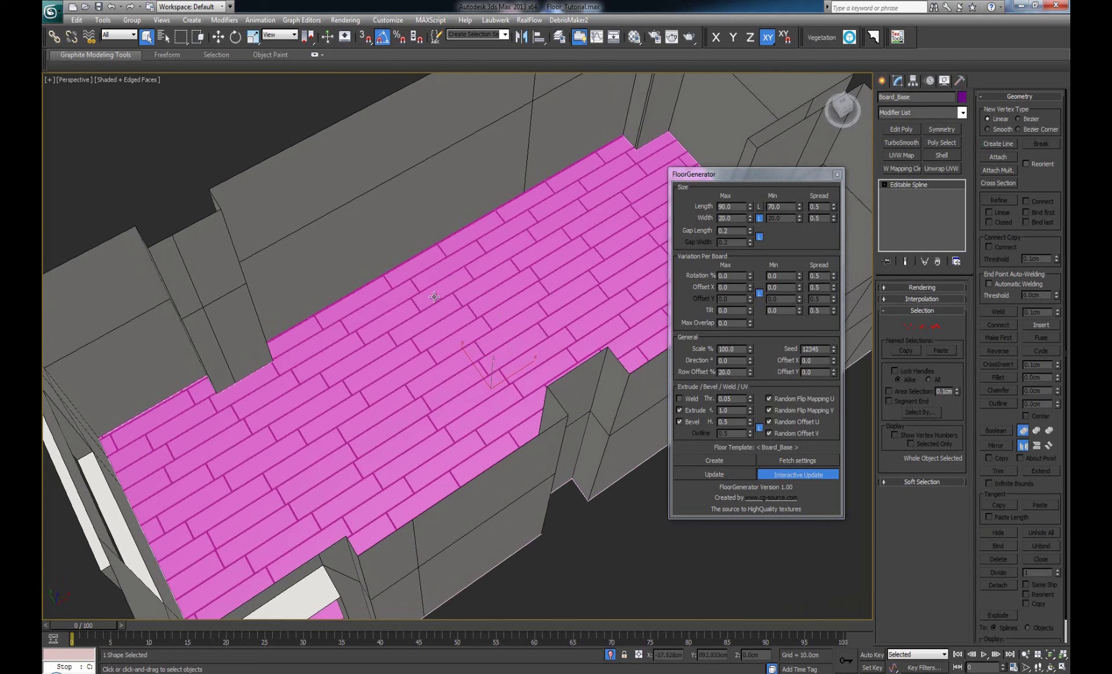
{"action": "double_click", "coordinate": [731, 207]}
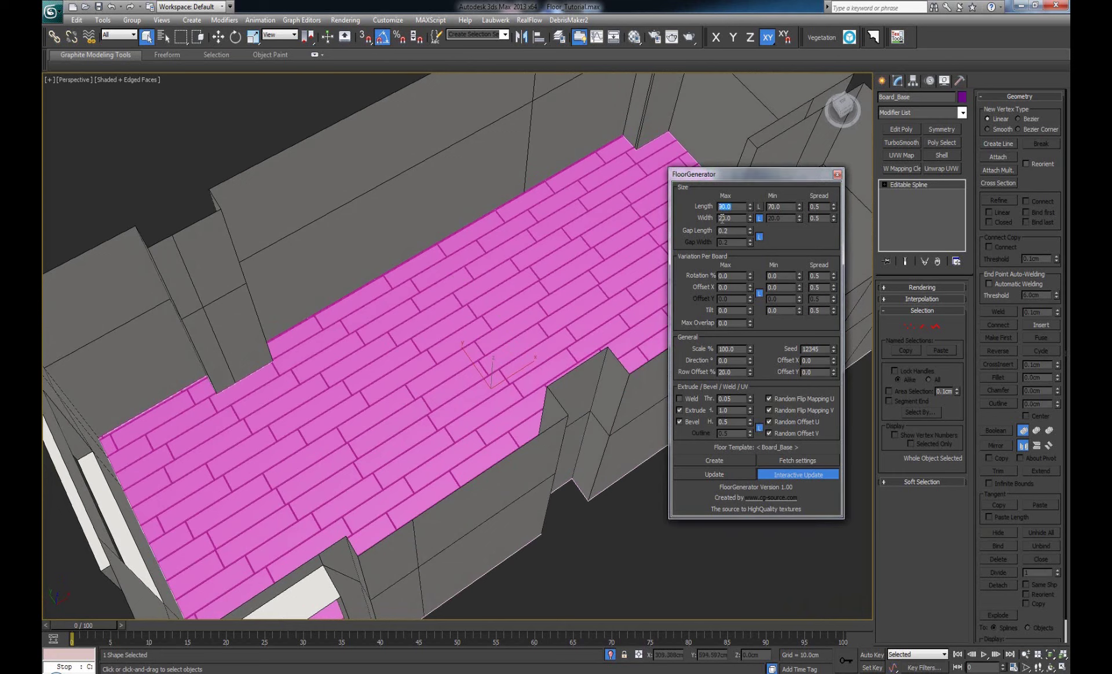
{"action": "type", "text": "110"}
{"action": "key", "text": "Return"}
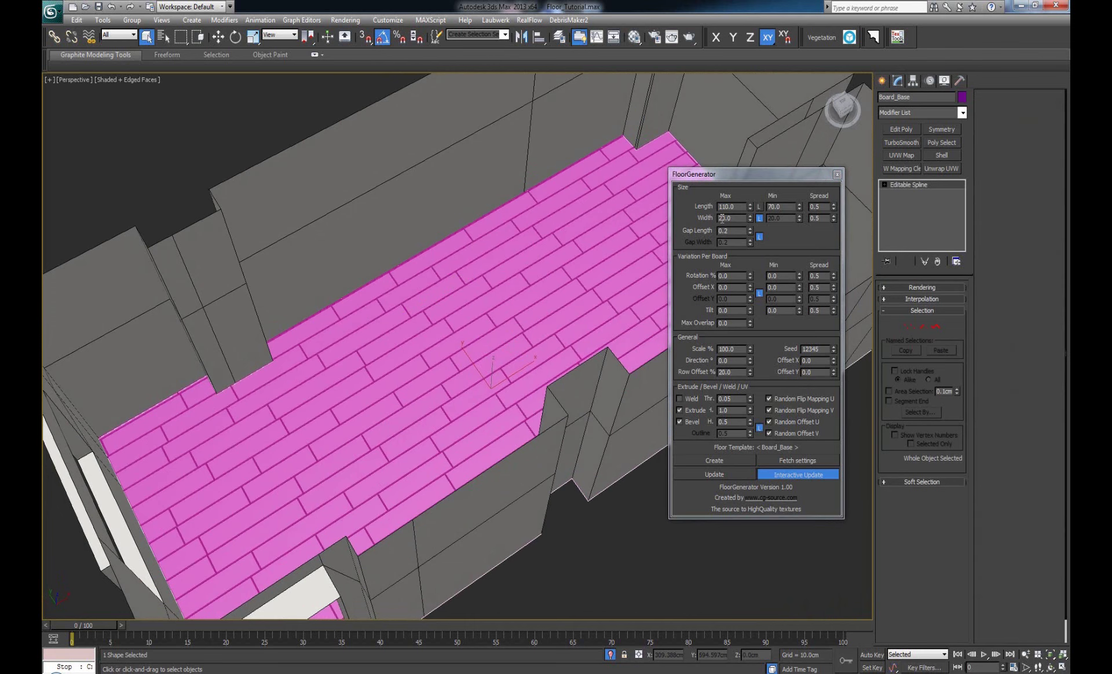
{"action": "middle_click_drag", "start_coordinate": [426, 305], "coordinate": [459, 294], "text": "alt"}
{"action": "scroll", "coordinate": [459, 294], "scroll_direction": "down", "scroll_amount": 4}
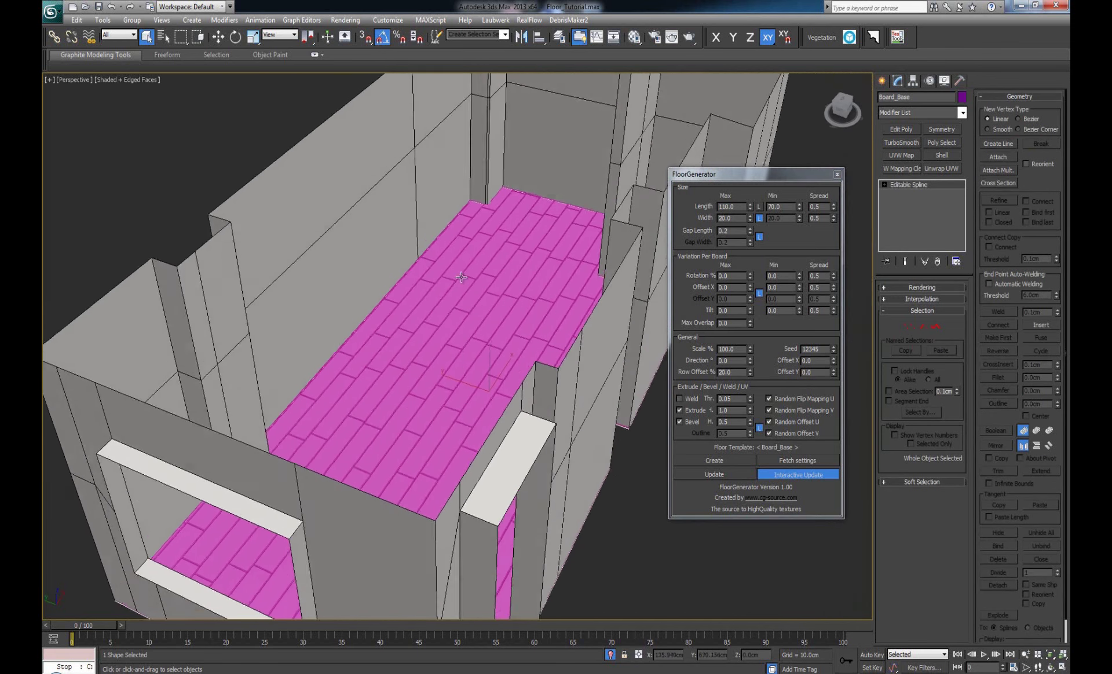
Step: Set the boards' extrude height to 1.0 and bevel height to 0.2
{"action": "scroll", "coordinate": [459, 293], "scroll_direction": "up", "scroll_amount": 10}
{"action": "scroll", "coordinate": [499, 370], "scroll_direction": "up", "scroll_amount": 8}
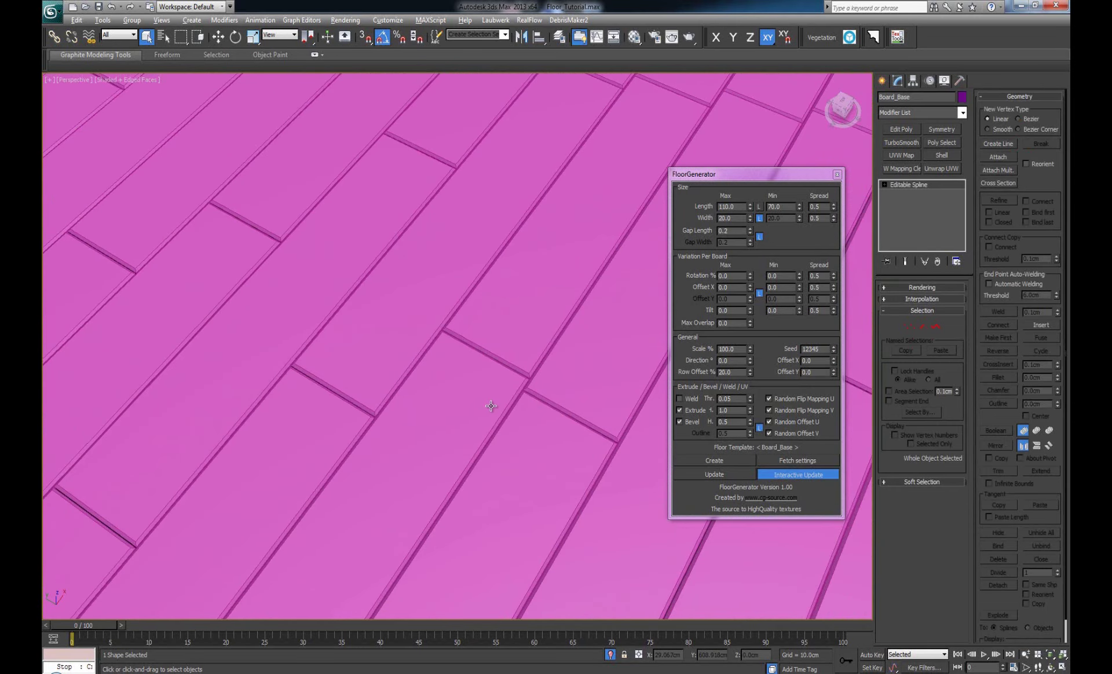
{"action": "scroll", "coordinate": [492, 405], "scroll_direction": "down", "scroll_amount": 5}
{"action": "middle_click_drag", "start_coordinate": [539, 450], "coordinate": [477, 273]}
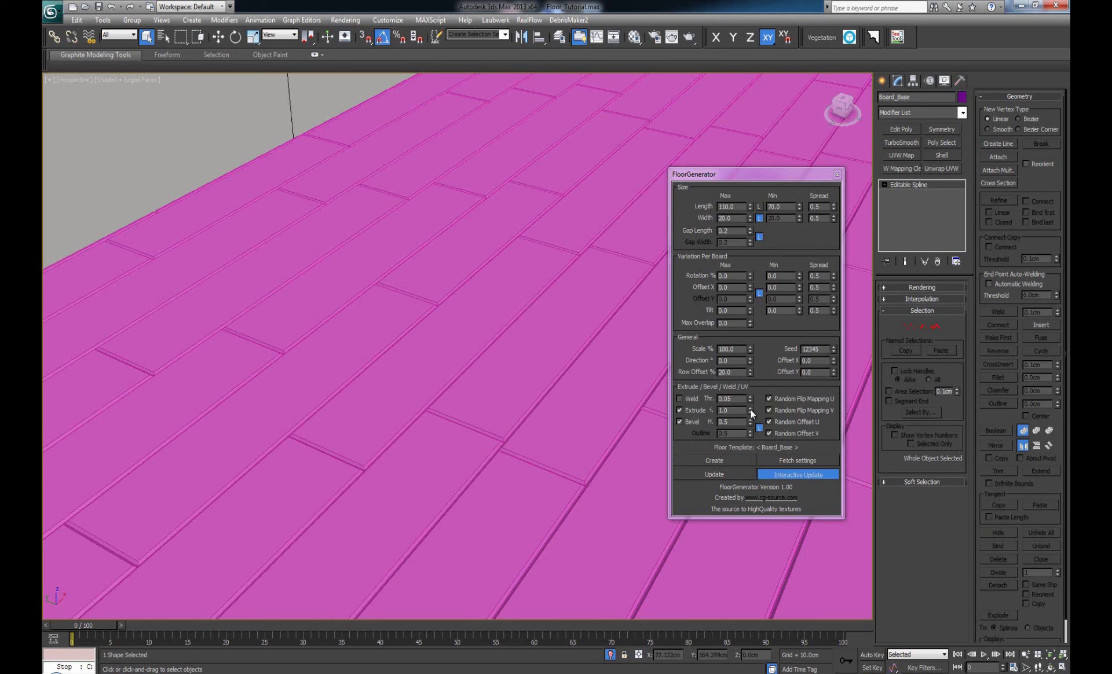
{"action": "left_click_drag", "start_coordinate": [749, 408], "coordinate": [714, 414]}
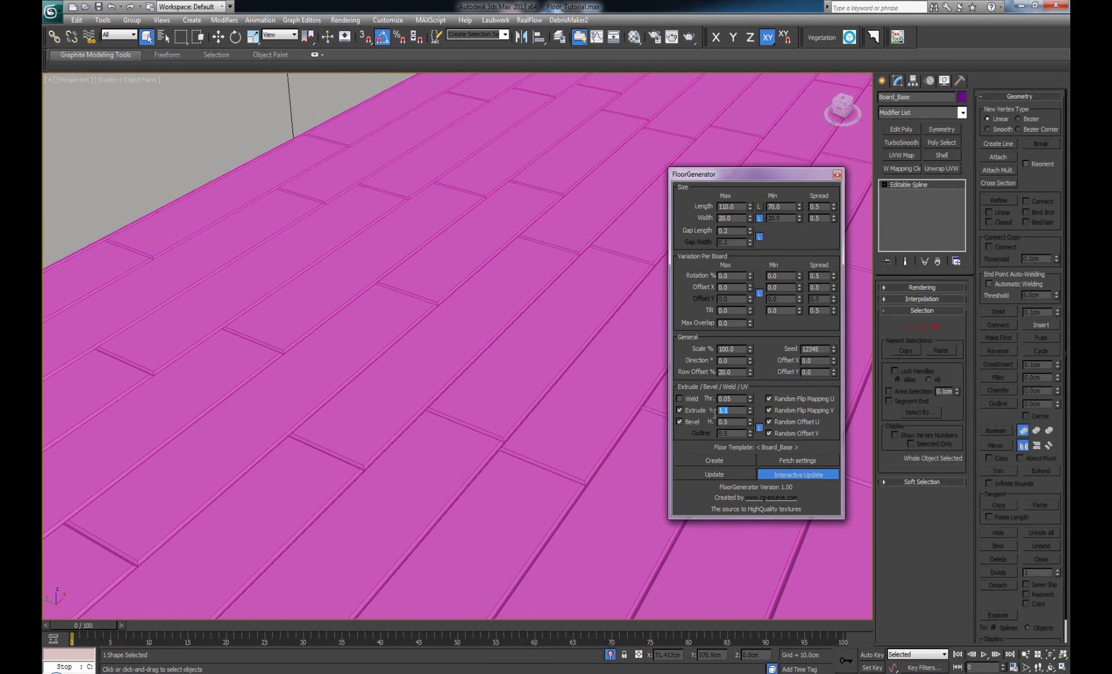
{"action": "key", "text": "Return"}
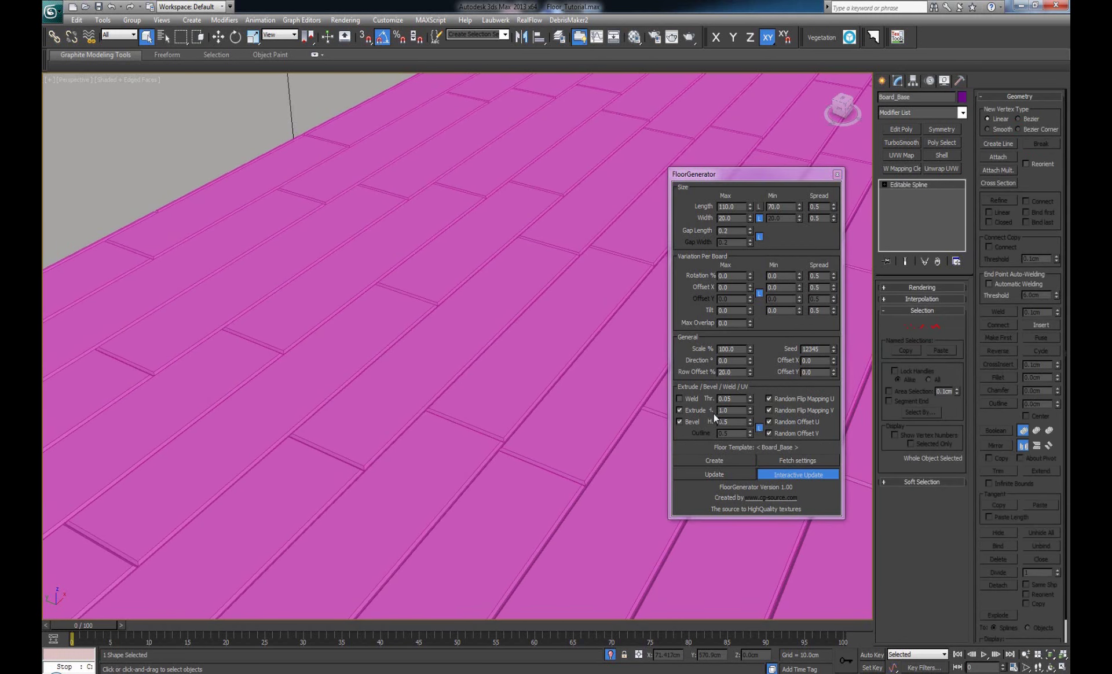
{"action": "left_click_drag", "start_coordinate": [728, 421], "coordinate": [725, 422]}
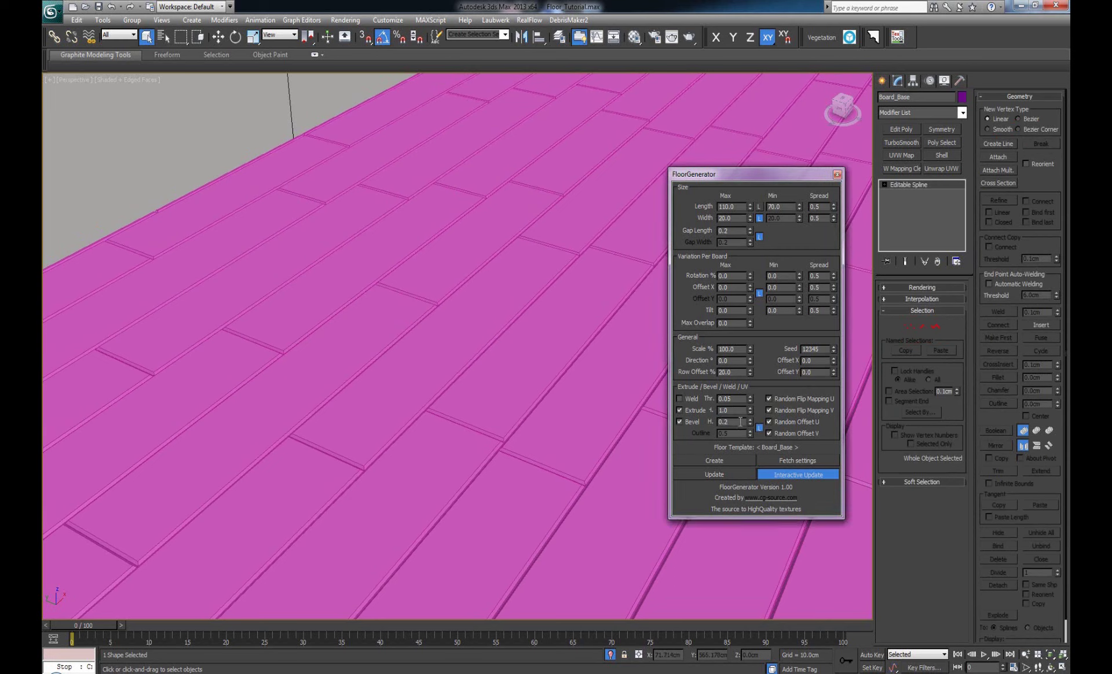
{"action": "type", "text": "2"}
{"action": "key", "text": "Return"}
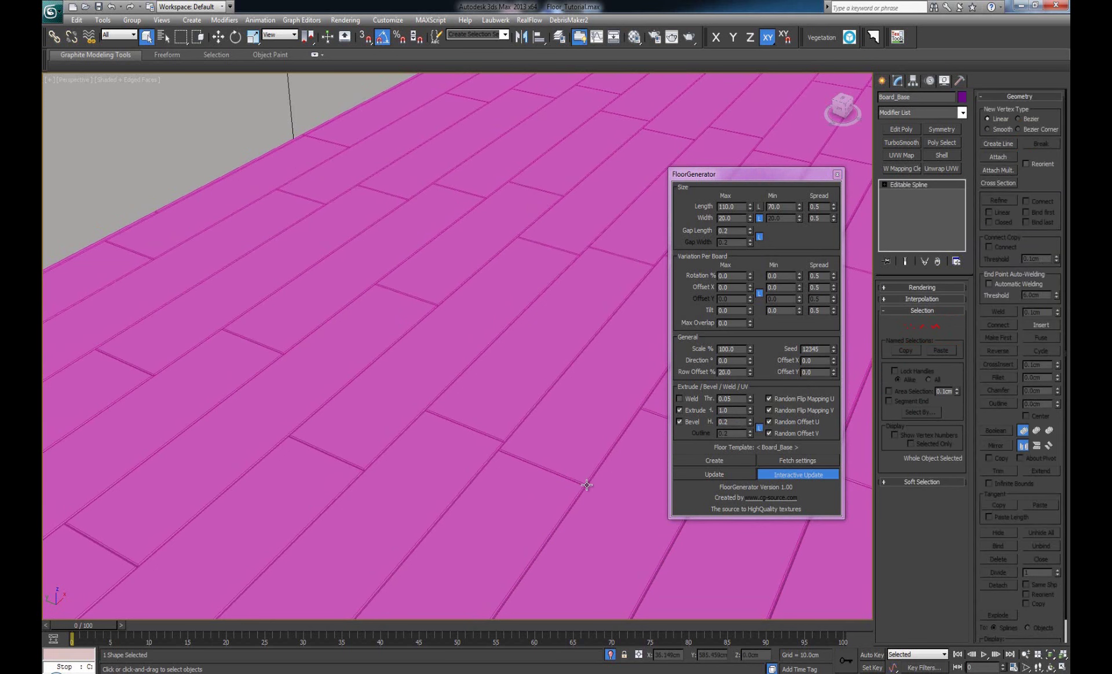
Step: Examine the bevelled edges, joints and length variation of the boards, both close up and across the room
{"action": "scroll", "coordinate": [561, 373], "scroll_direction": "down", "scroll_amount": 1}
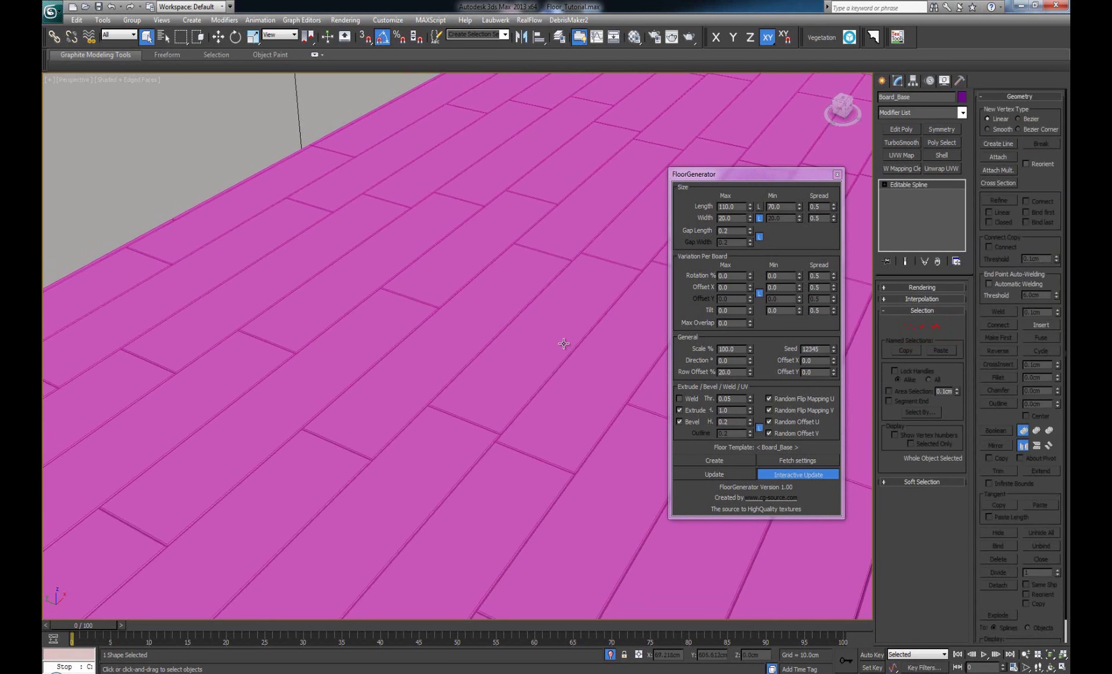
{"action": "middle_click_drag", "start_coordinate": [568, 314], "coordinate": [533, 481]}
{"action": "scroll", "coordinate": [531, 357], "scroll_direction": "up", "scroll_amount": 1}
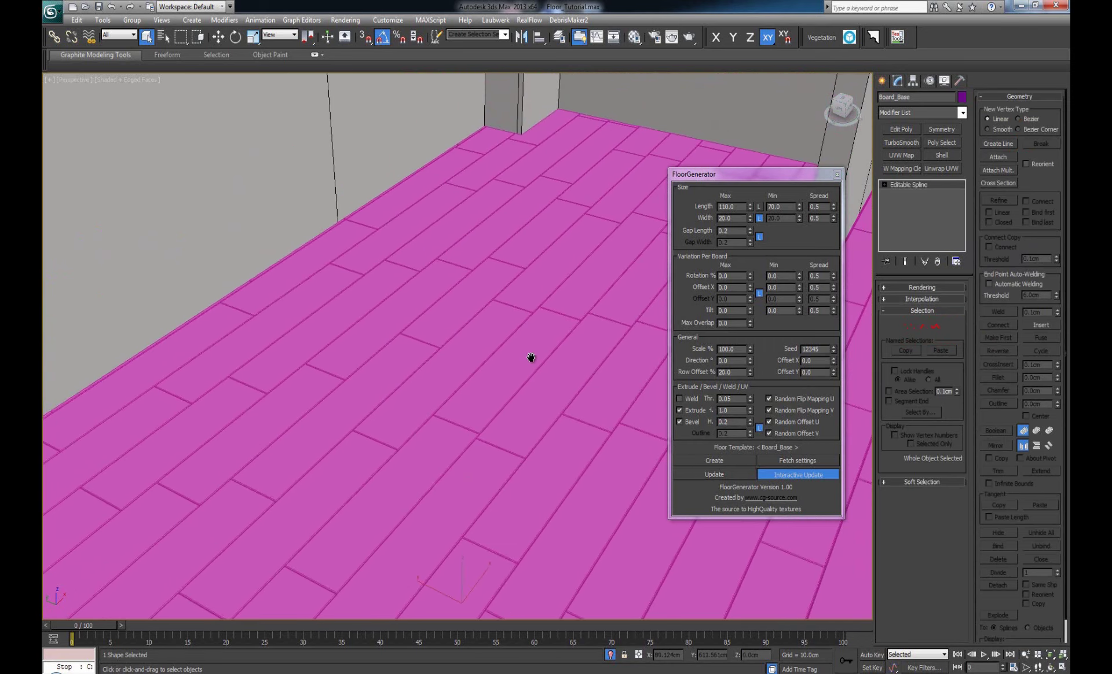
{"action": "scroll", "coordinate": [531, 358], "scroll_direction": "down", "scroll_amount": 2}
{"action": "middle_click_drag", "start_coordinate": [531, 357], "coordinate": [531, 502]}
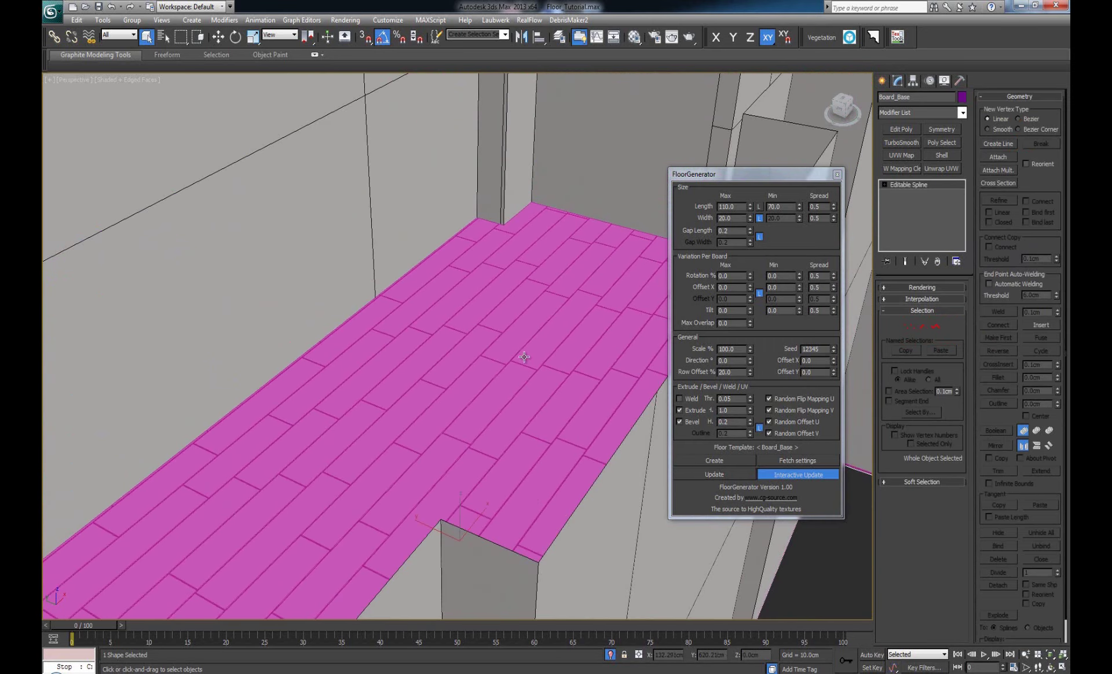
{"action": "middle_click_drag", "start_coordinate": [524, 357], "coordinate": [522, 462]}
{"action": "scroll", "coordinate": [521, 461], "scroll_direction": "down", "scroll_amount": 3}
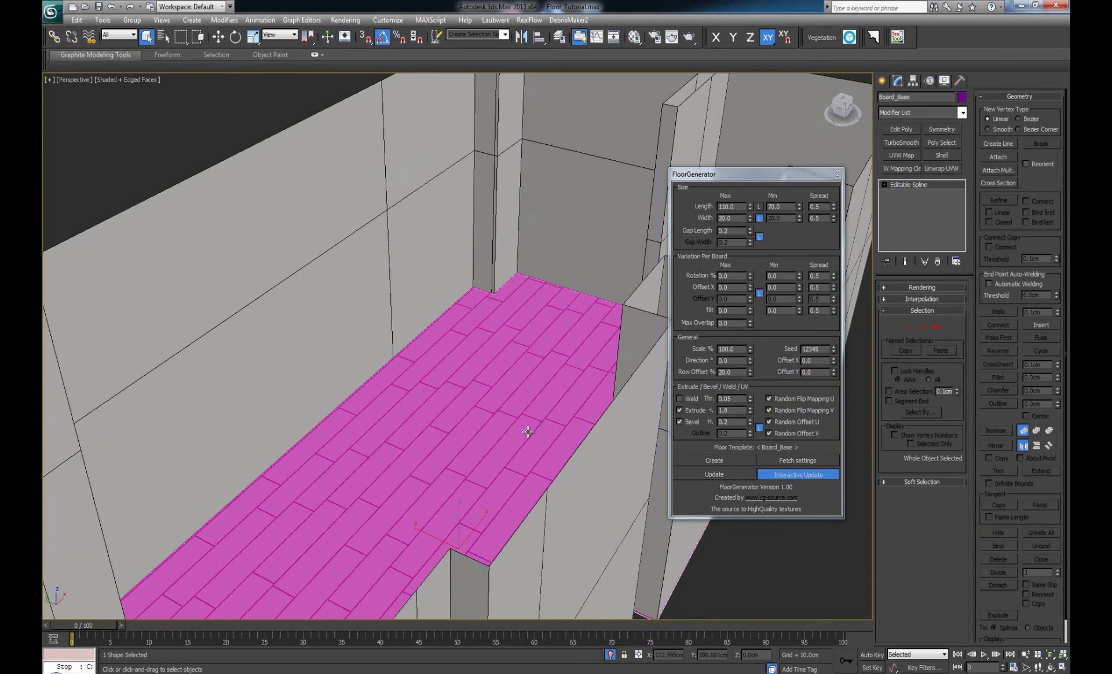
{"action": "scroll", "coordinate": [528, 432], "scroll_direction": "up", "scroll_amount": 2}
{"action": "scroll", "coordinate": [546, 367], "scroll_direction": "up", "scroll_amount": 3}
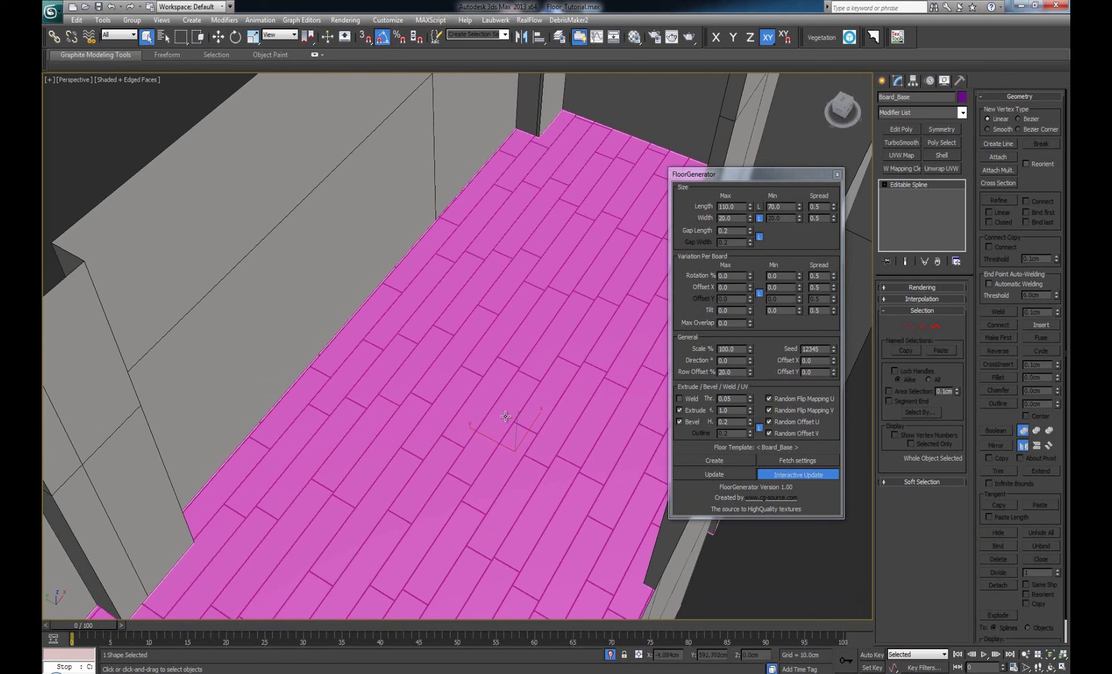
{"action": "scroll", "coordinate": [501, 418], "scroll_direction": "up", "scroll_amount": 4}
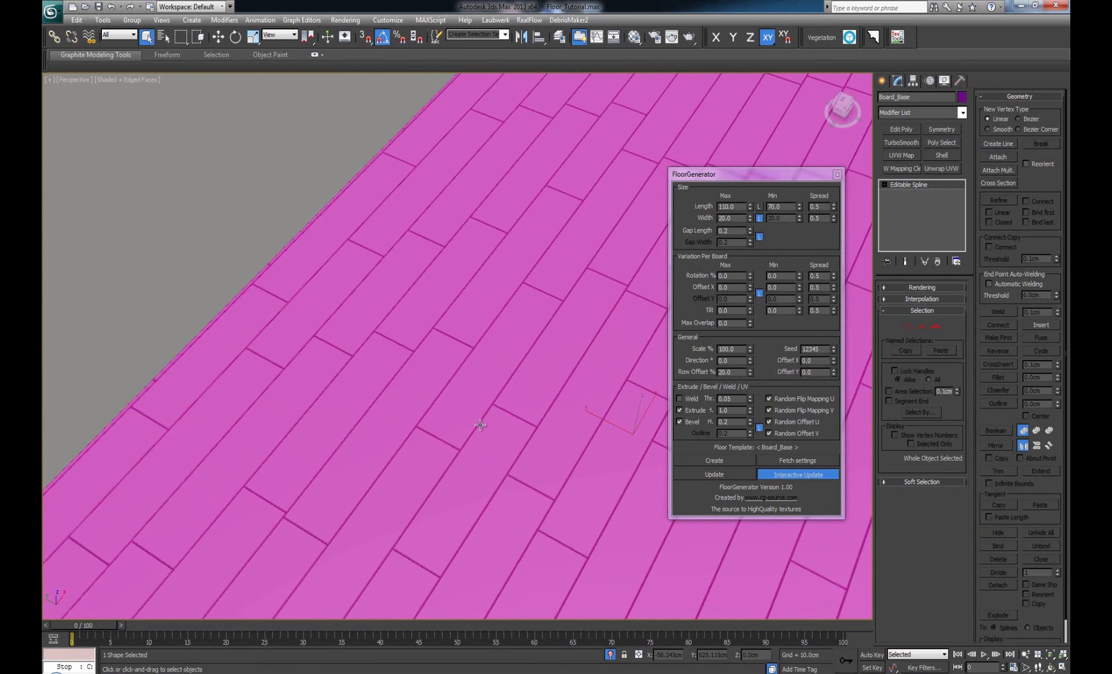
{"action": "scroll", "coordinate": [480, 425], "scroll_direction": "up", "scroll_amount": 3}
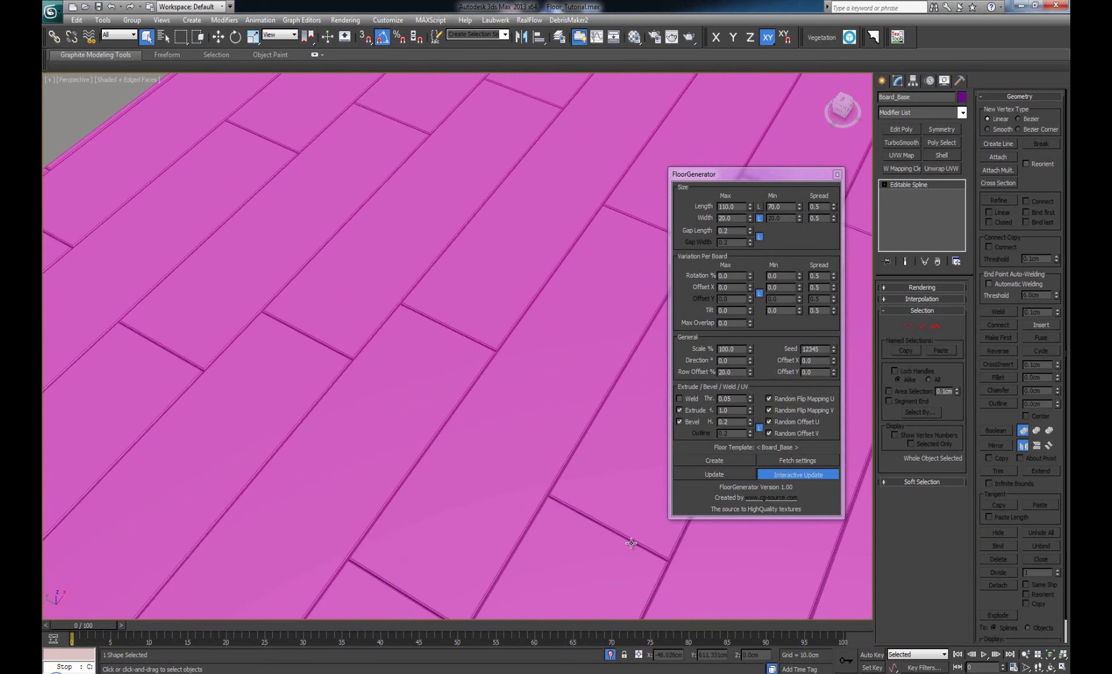
{"action": "scroll", "coordinate": [558, 453], "scroll_direction": "down", "scroll_amount": 4}
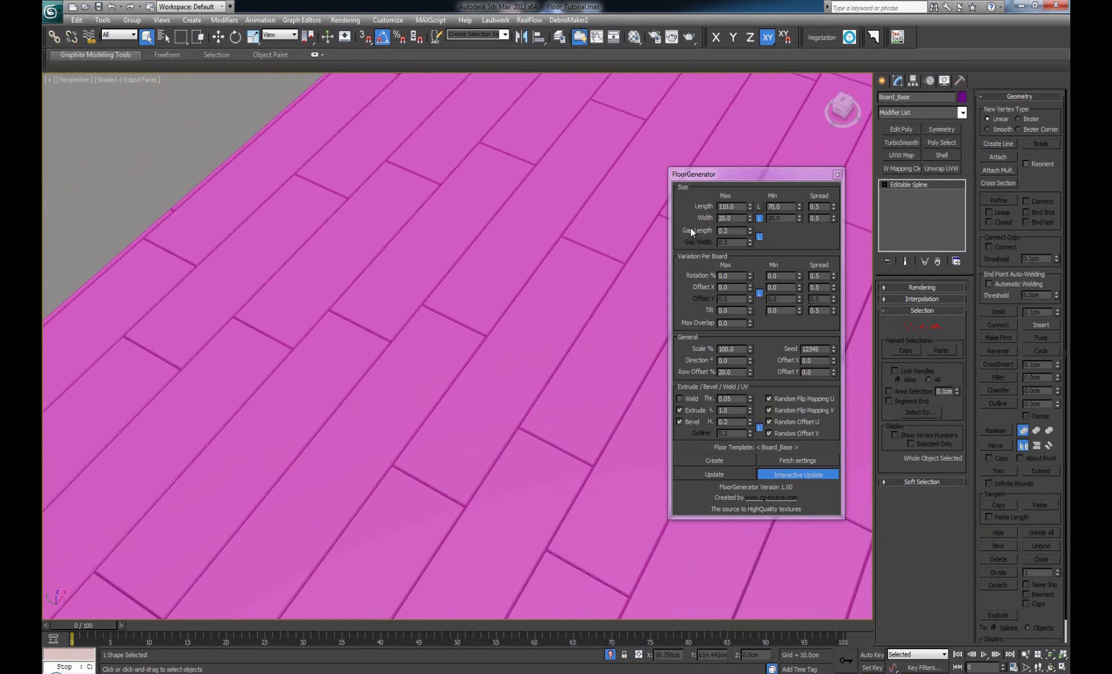
Step: Try a linked gap length and width of 1.0 between the boards and inspect the gaps across the floor
{"action": "left_click", "coordinate": [725, 231]}
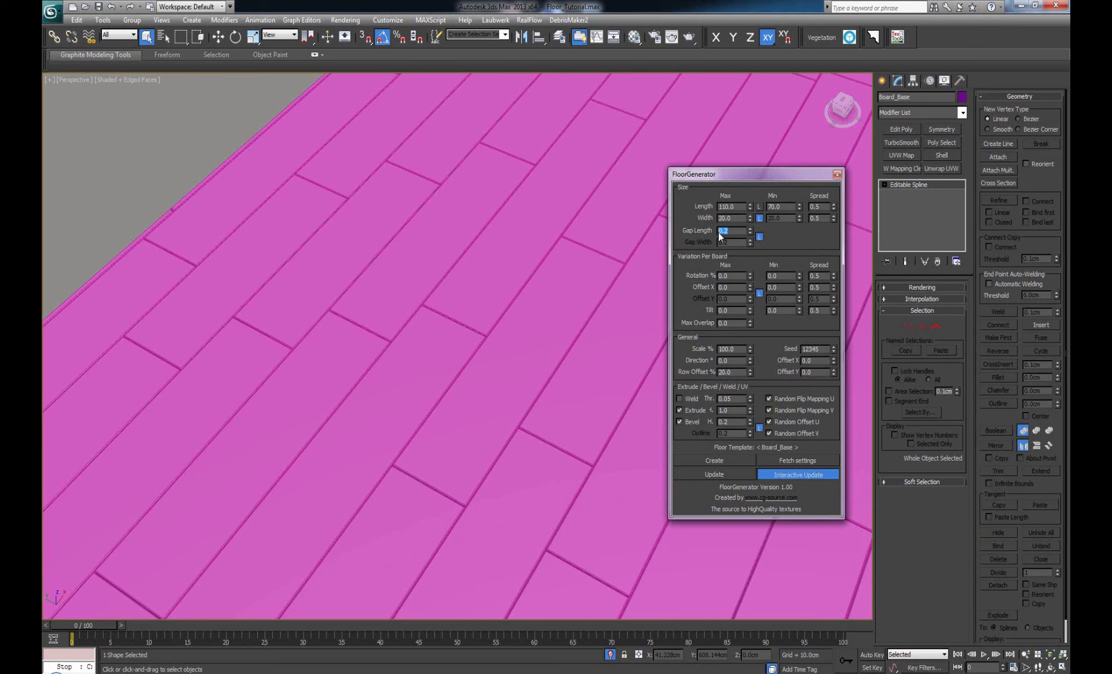
{"action": "type", "text": "1"}
{"action": "key", "text": "Return"}
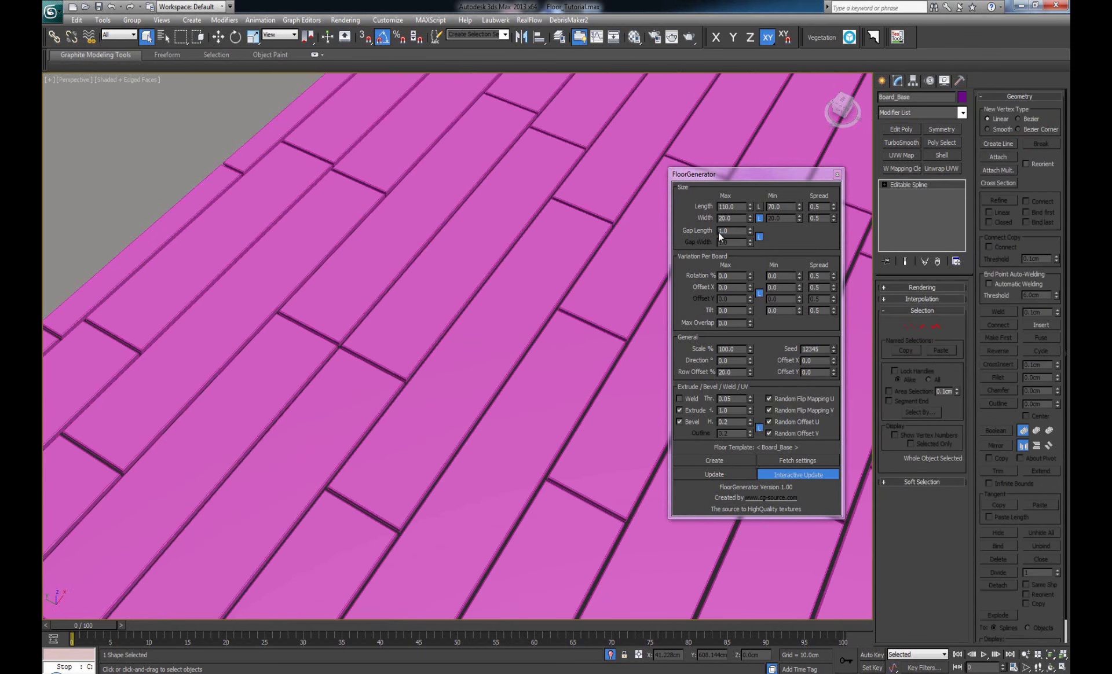
{"action": "scroll", "coordinate": [603, 449], "scroll_direction": "down", "scroll_amount": 6}
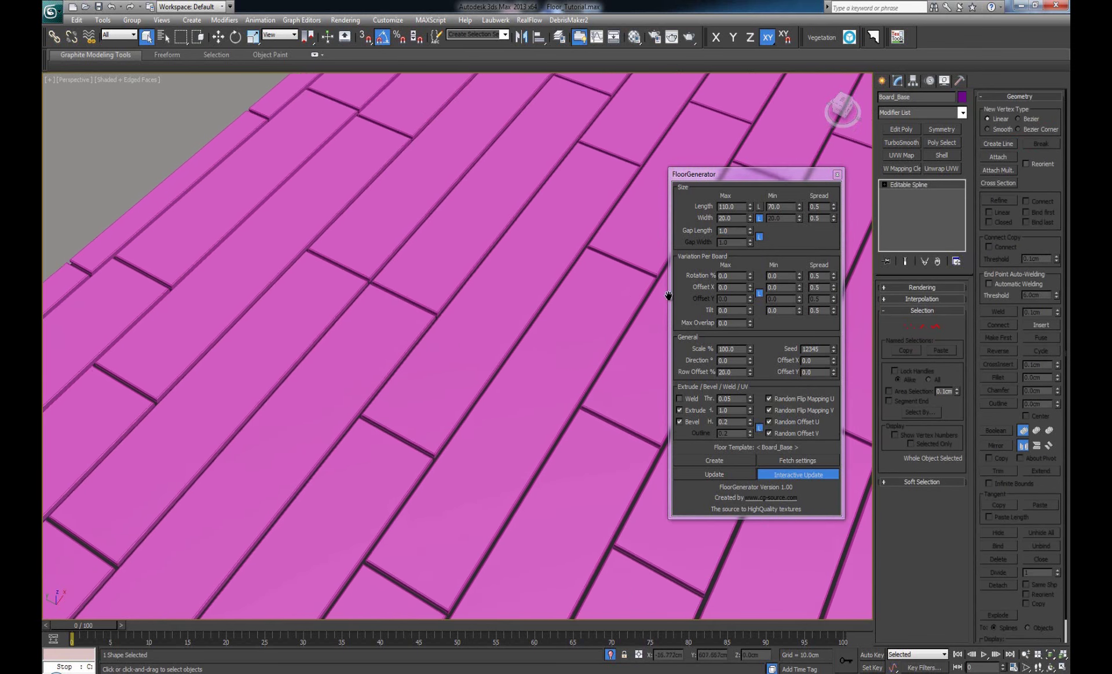
{"action": "middle_click_drag", "start_coordinate": [519, 404], "coordinate": [484, 417], "text": "alt"}
{"action": "scroll", "coordinate": [484, 417], "scroll_direction": "down", "scroll_amount": 3}
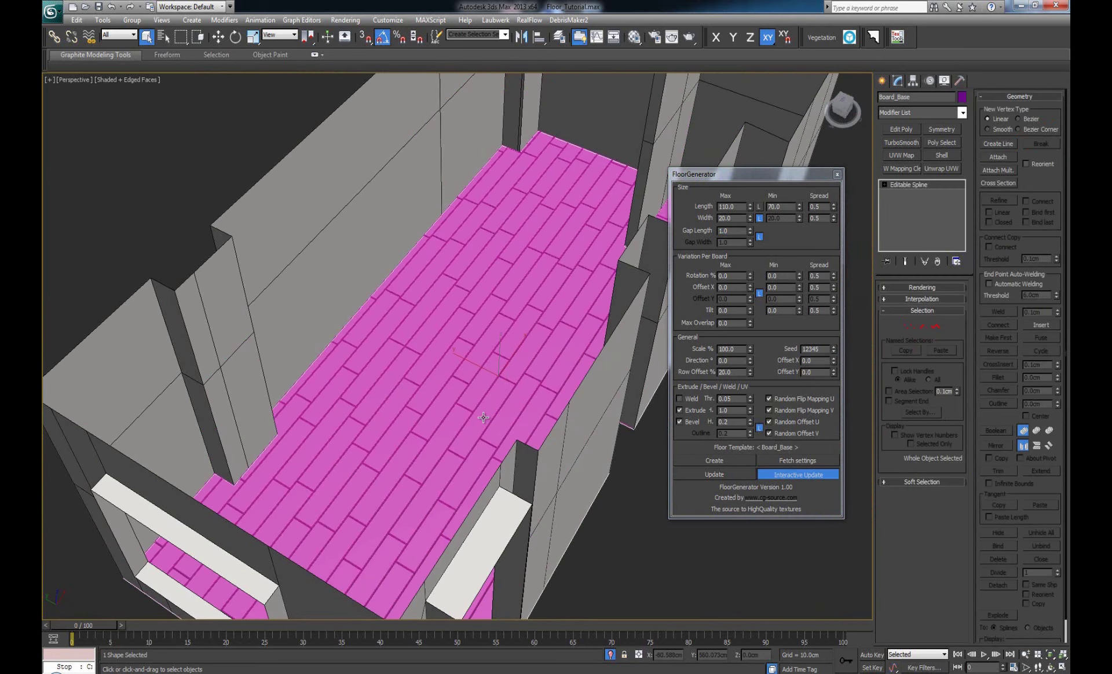
{"action": "scroll", "coordinate": [484, 417], "scroll_direction": "up", "scroll_amount": 4}
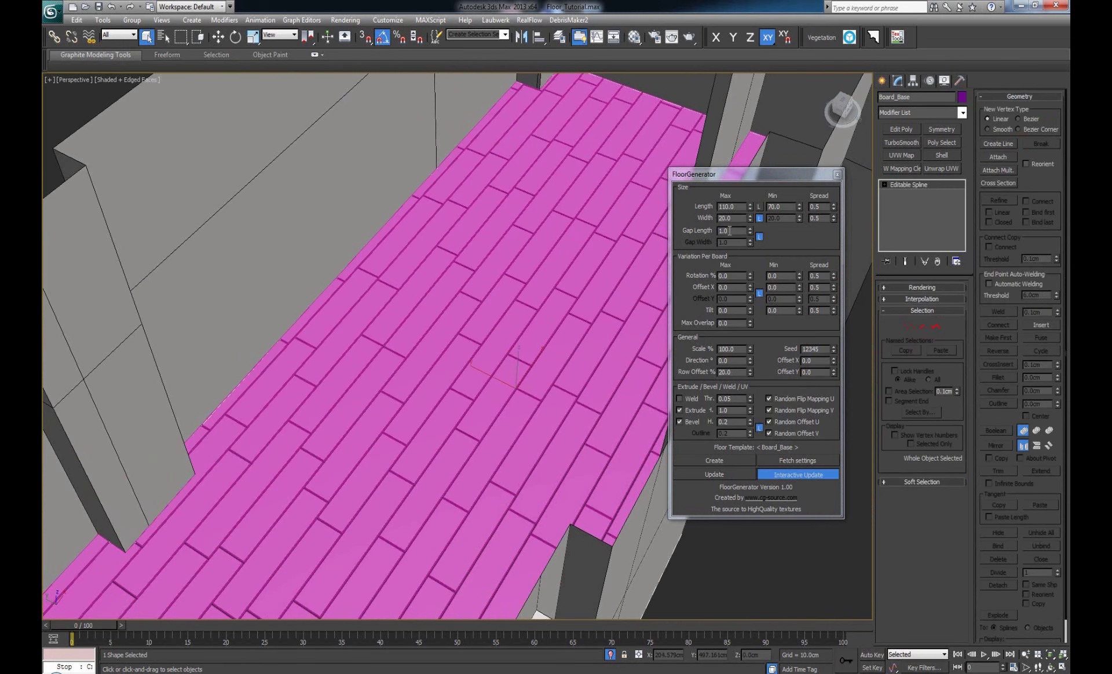
{"action": "scroll", "coordinate": [514, 334], "scroll_direction": "up", "scroll_amount": 8}
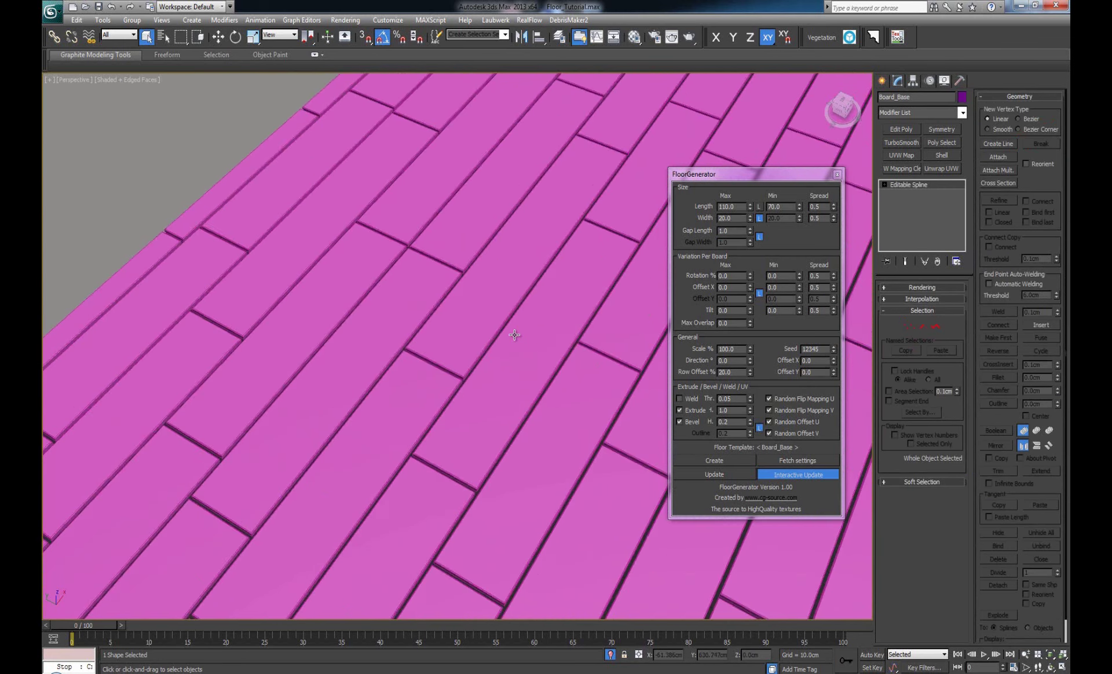
{"action": "scroll", "coordinate": [514, 334], "scroll_direction": "down", "scroll_amount": 6}
{"action": "scroll", "coordinate": [513, 341], "scroll_direction": "up", "scroll_amount": 7}
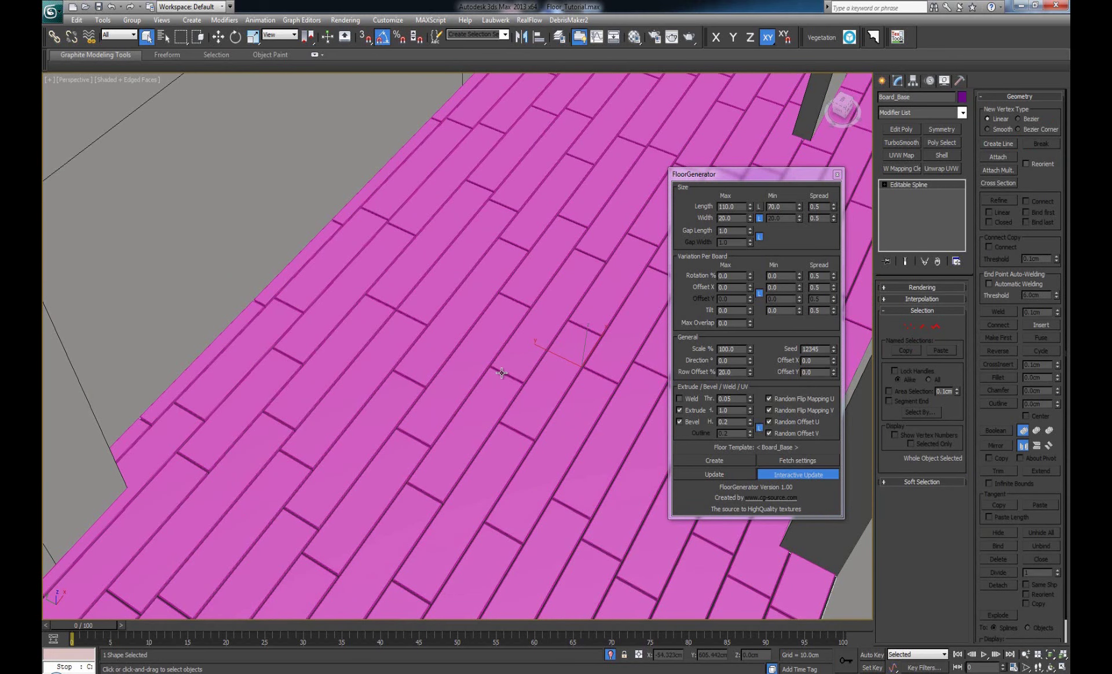
Step: Set the linked gap length and width between the boards to 0.5
{"action": "left_click", "coordinate": [718, 231]}
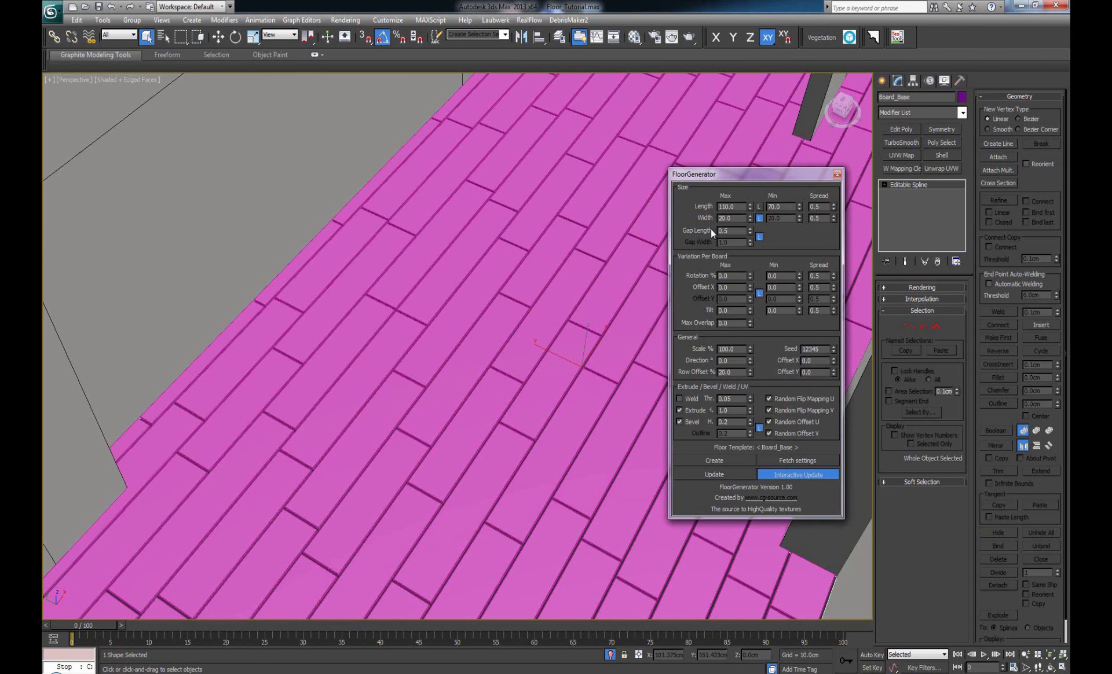
{"action": "key", "text": "Return"}
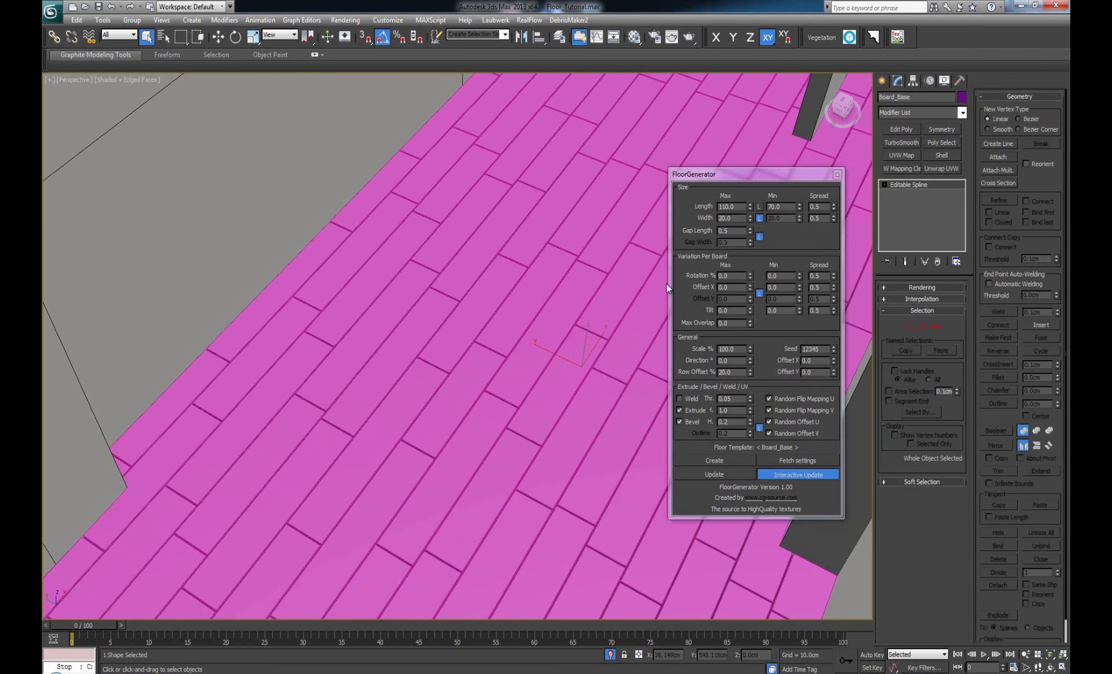
{"action": "scroll", "coordinate": [555, 294], "scroll_direction": "down", "scroll_amount": 5}
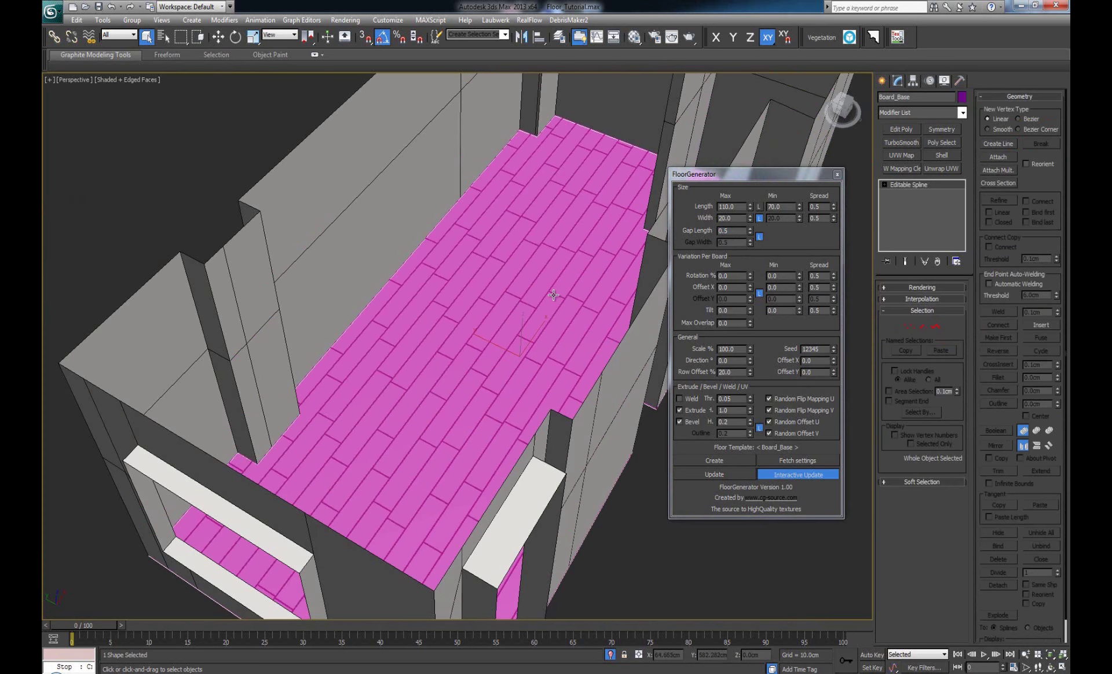
Step: Unlink the boards' minimum width from the maximum and set the minimum width to 10.0
{"action": "scroll", "coordinate": [531, 312], "scroll_direction": "up", "scroll_amount": 3}
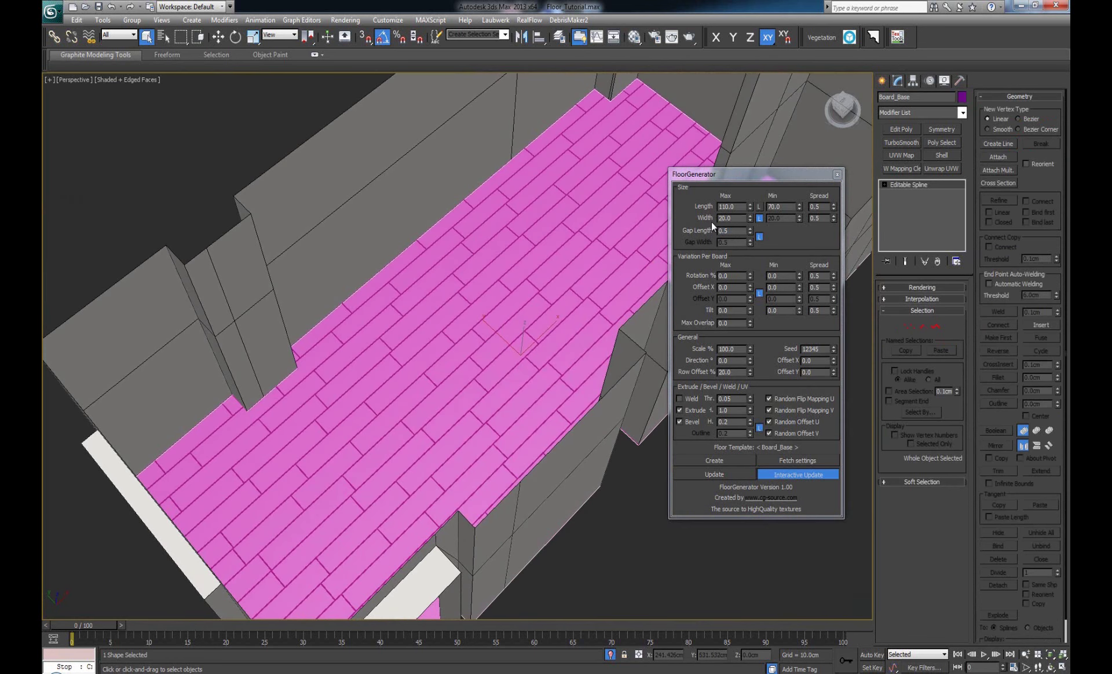
{"action": "left_click", "coordinate": [760, 218]}
{"action": "left_click", "coordinate": [779, 218]}
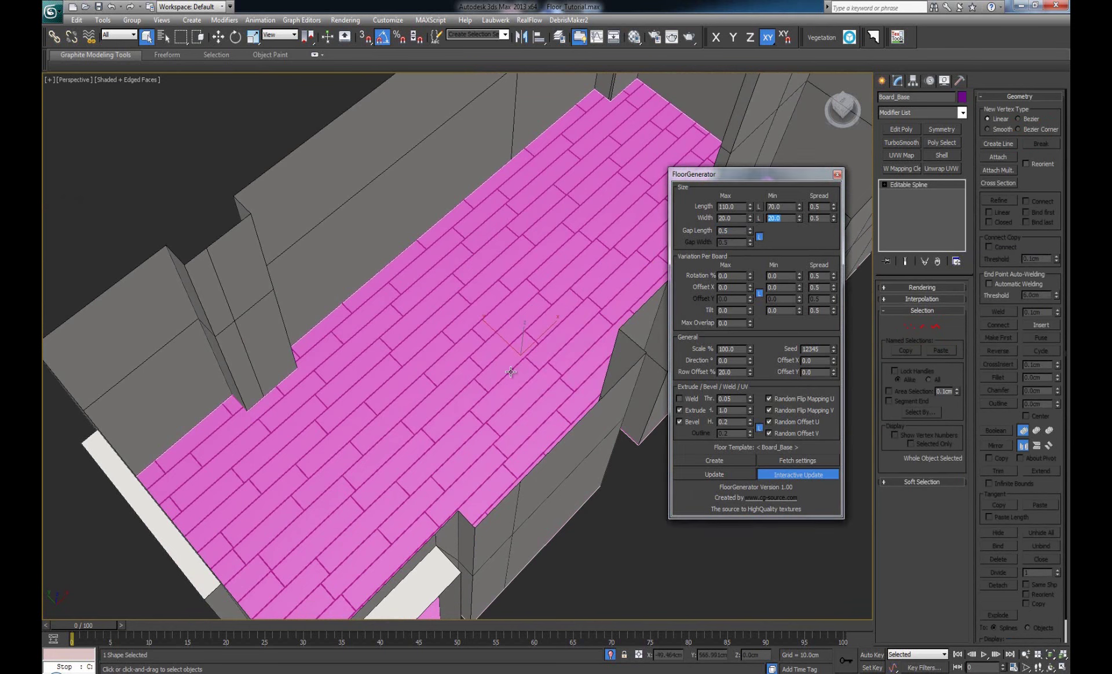
{"action": "type", "text": "10"}
{"action": "key", "text": "Return"}
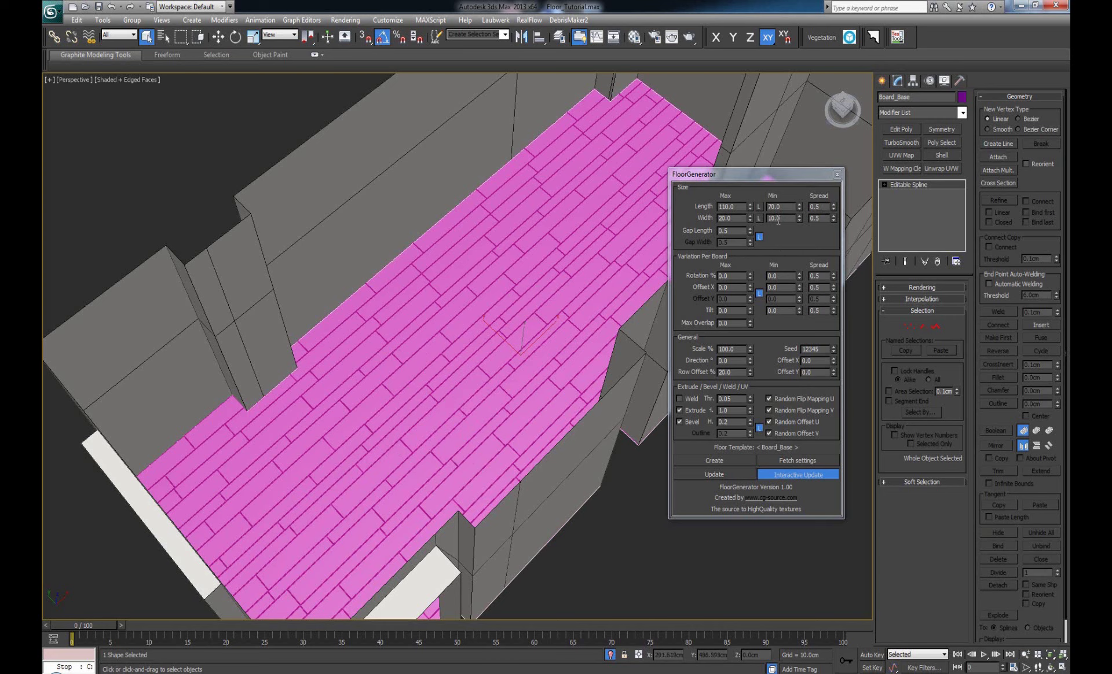
Step: Try a width spread of 0.2 and inspect the mix of narrow and wide boards
{"action": "left_click", "coordinate": [821, 220]}
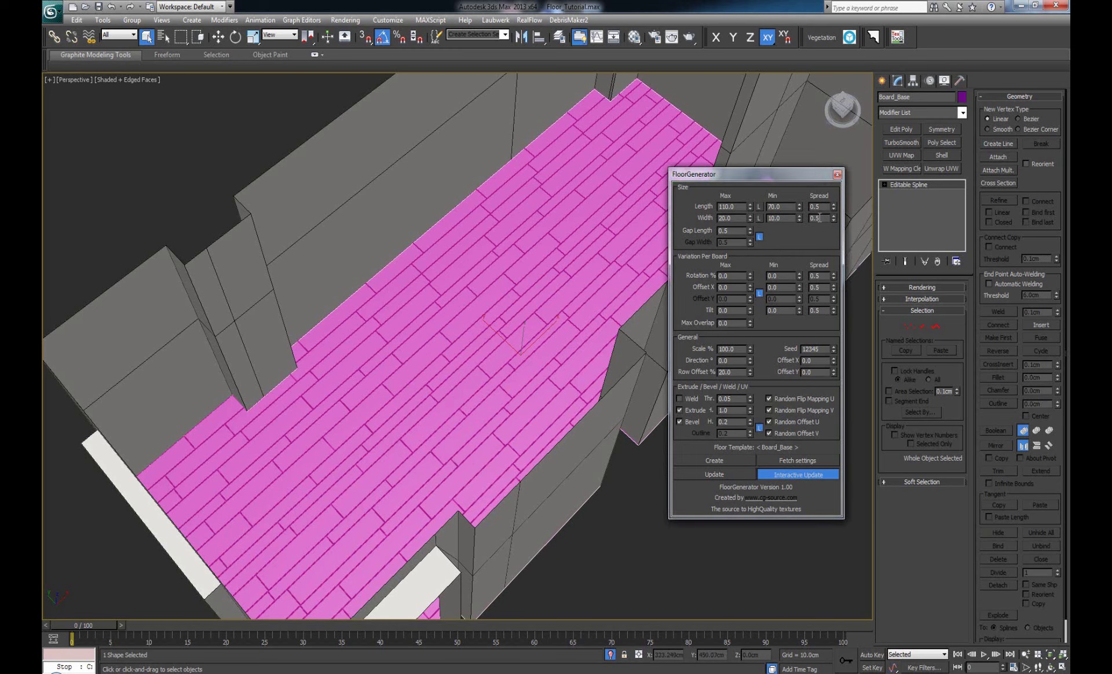
{"action": "double_click", "coordinate": [819, 218]}
{"action": "key", "text": "Return"}
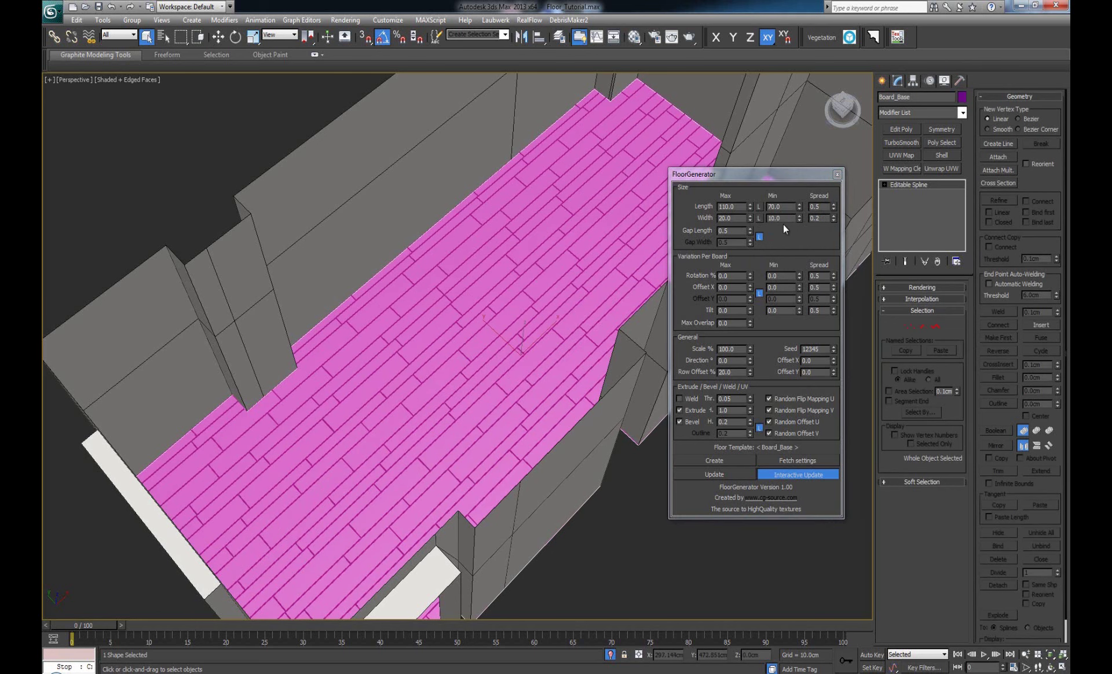
{"action": "middle_click_drag", "start_coordinate": [489, 305], "coordinate": [561, 378], "text": "alt"}
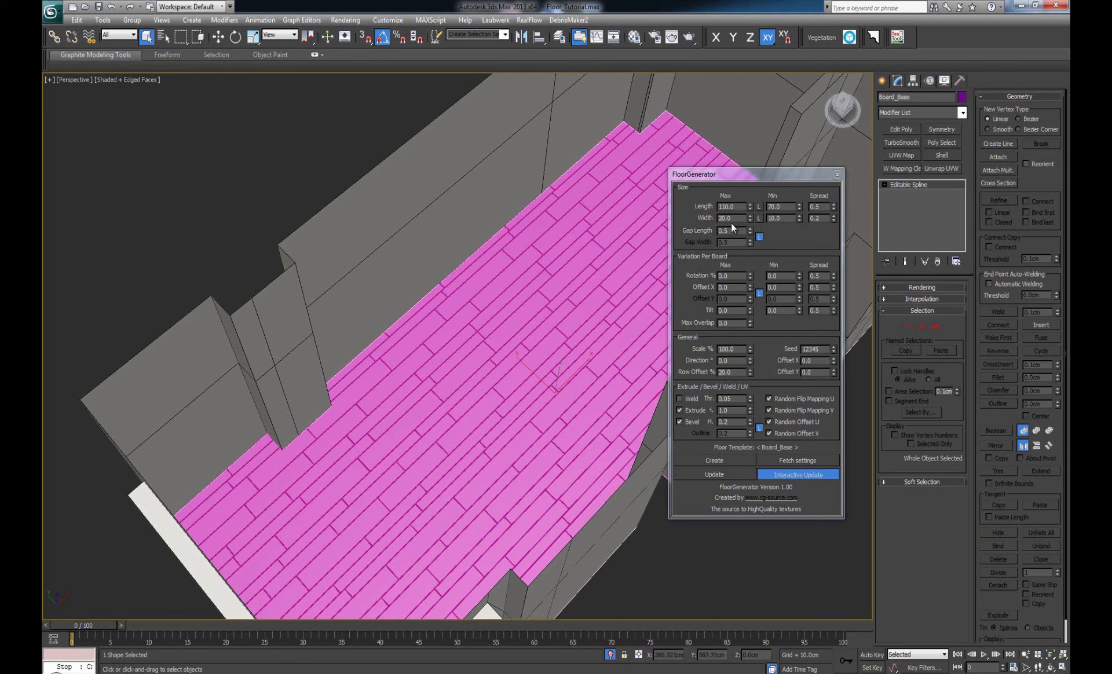
Step: Set the width spread to 0.5 and examine the width variation of the boards across the room
{"action": "left_click", "coordinate": [817, 219]}
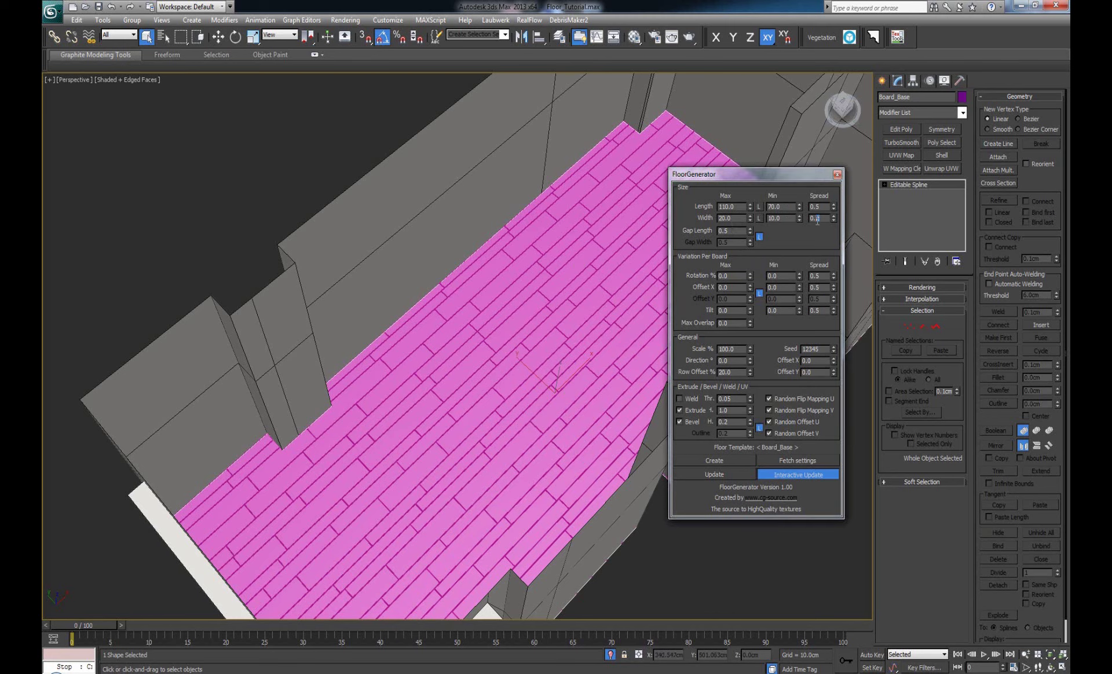
{"action": "key", "text": "Return"}
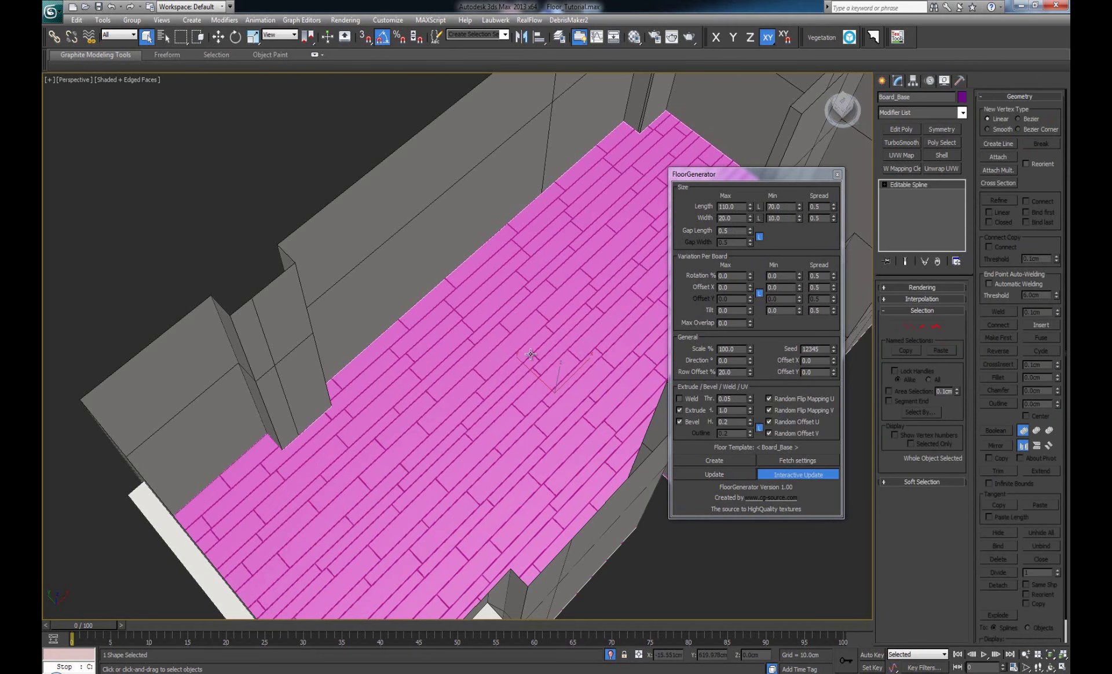
{"action": "mouse_move", "coordinate": [529, 376]}
{"action": "middle_mouse_down", "text": "alt"}
{"action": "mouse_move", "coordinate": [548, 368]}
{"action": "mouse_move", "coordinate": [509, 375]}
{"action": "mouse_move", "coordinate": [513, 384]}
{"action": "middle_mouse_up", "text": "alt"}
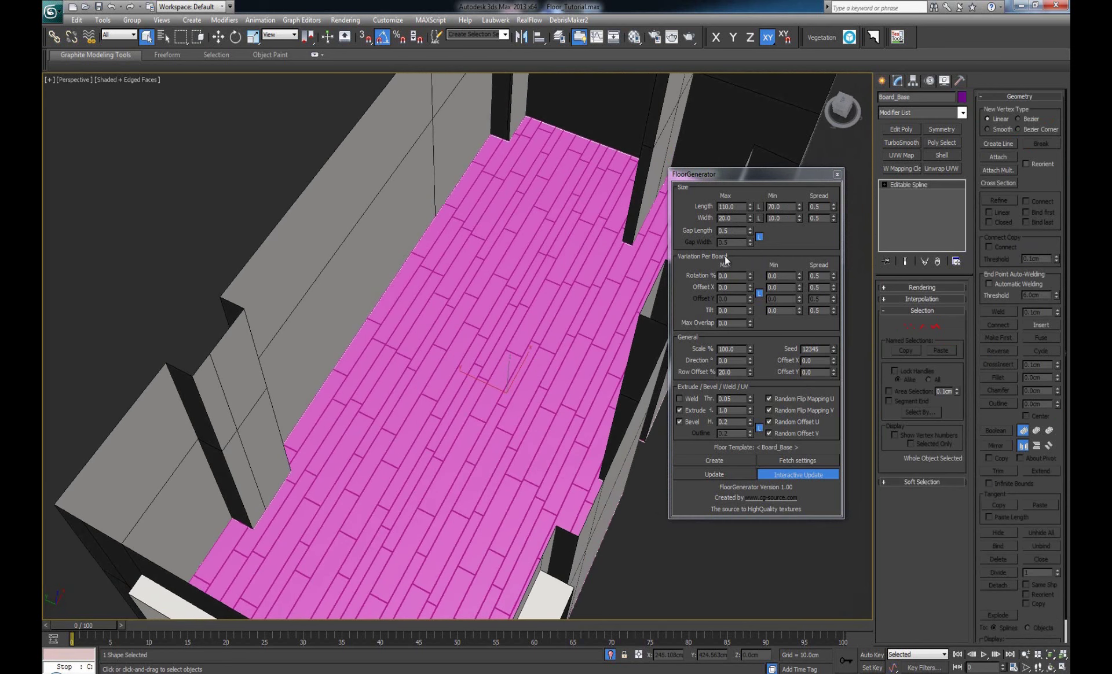
{"action": "scroll", "coordinate": [537, 311], "scroll_direction": "up", "scroll_amount": 1}
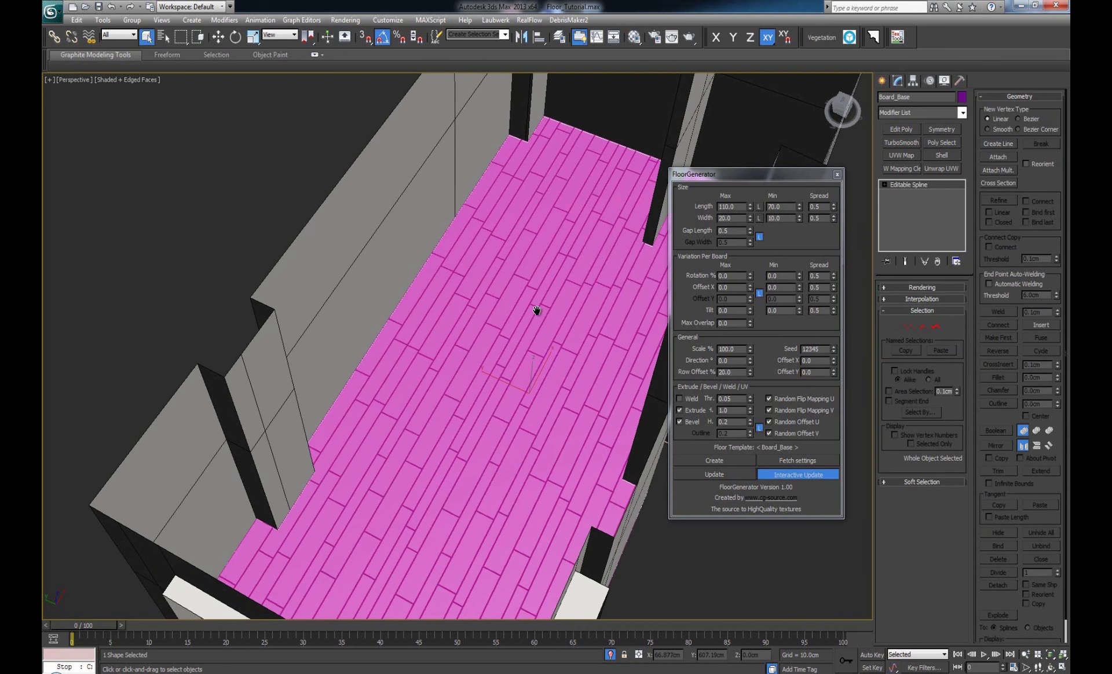
{"action": "scroll", "coordinate": [536, 311], "scroll_direction": "up", "scroll_amount": 2}
{"action": "scroll", "coordinate": [536, 311], "scroll_direction": "down", "scroll_amount": 3}
{"action": "scroll", "coordinate": [539, 324], "scroll_direction": "up", "scroll_amount": 4}
{"action": "scroll", "coordinate": [535, 337], "scroll_direction": "down", "scroll_amount": 3}
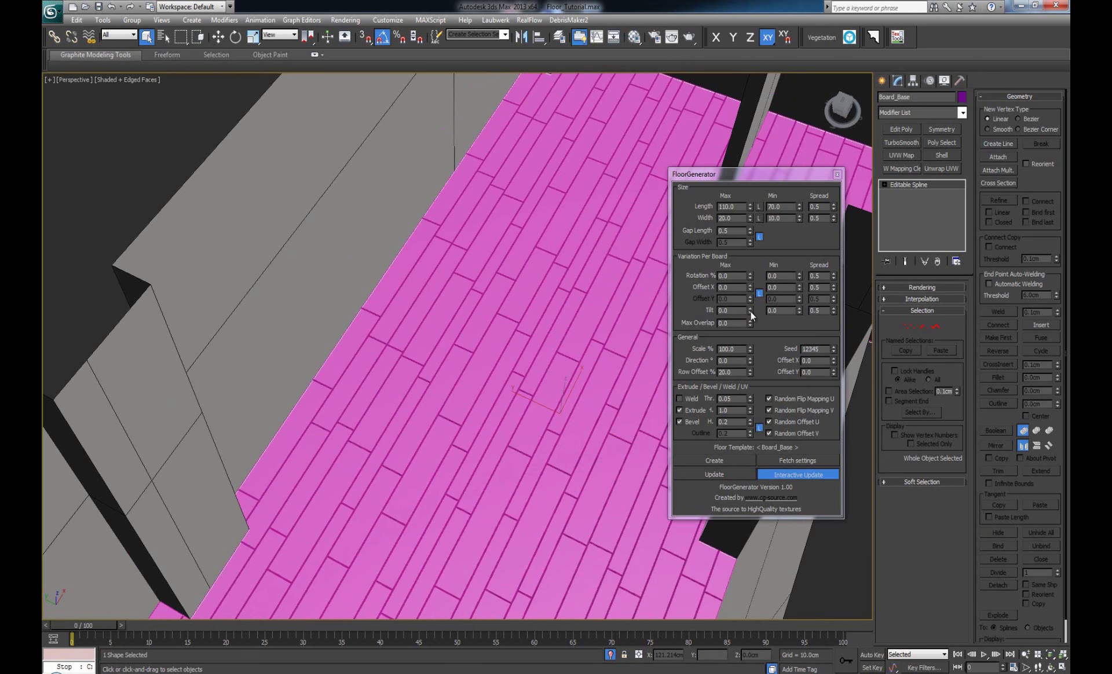
Step: Try a maximum tilt of 3.3 per board and inspect the tilted boards from a low angle
{"action": "left_click_drag", "start_coordinate": [750, 312], "coordinate": [750, 289]}
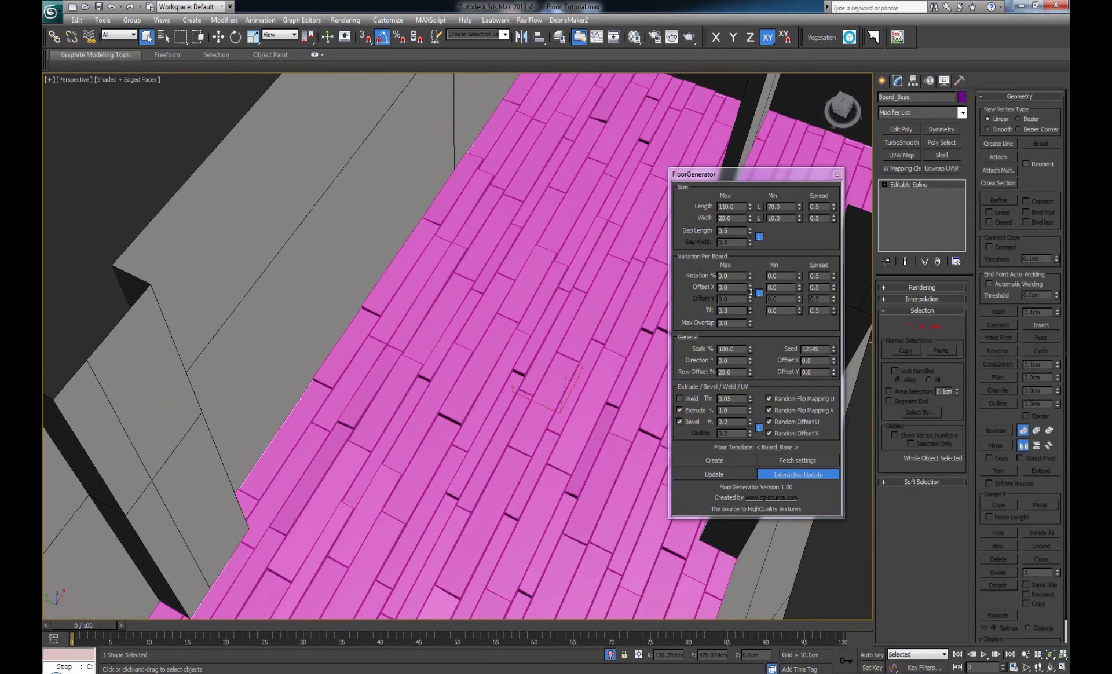
{"action": "scroll", "coordinate": [565, 349], "scroll_direction": "up", "scroll_amount": 2}
{"action": "middle_click_drag", "start_coordinate": [566, 352], "coordinate": [568, 322], "text": "alt"}
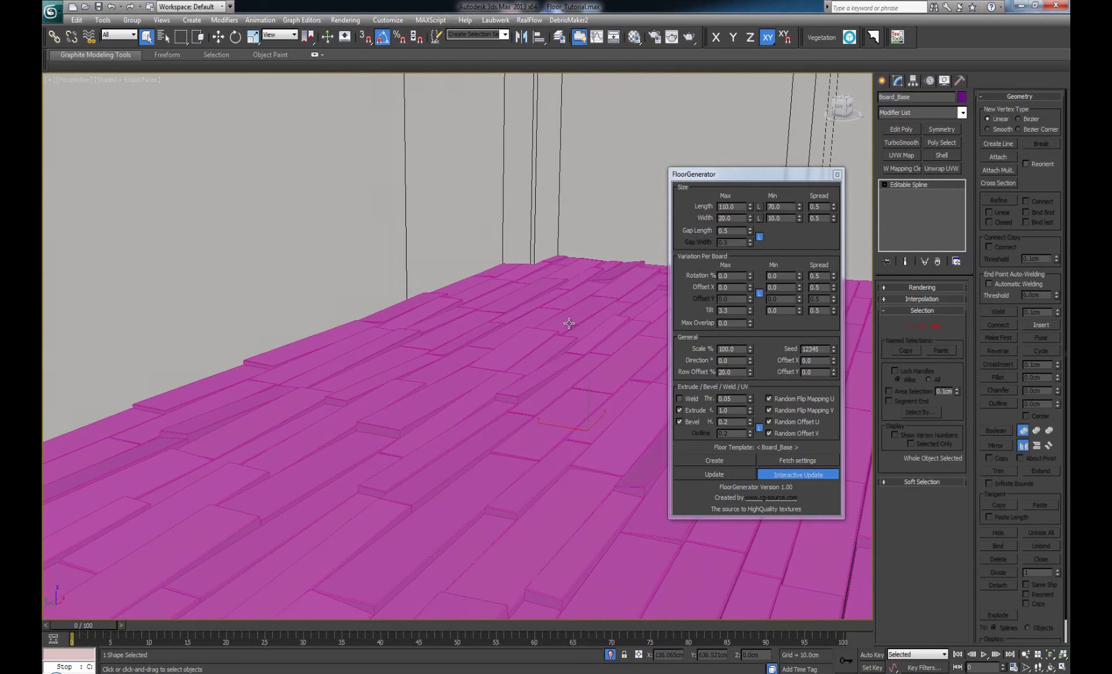
{"action": "middle_click_drag", "start_coordinate": [588, 369], "coordinate": [574, 348], "text": "alt"}
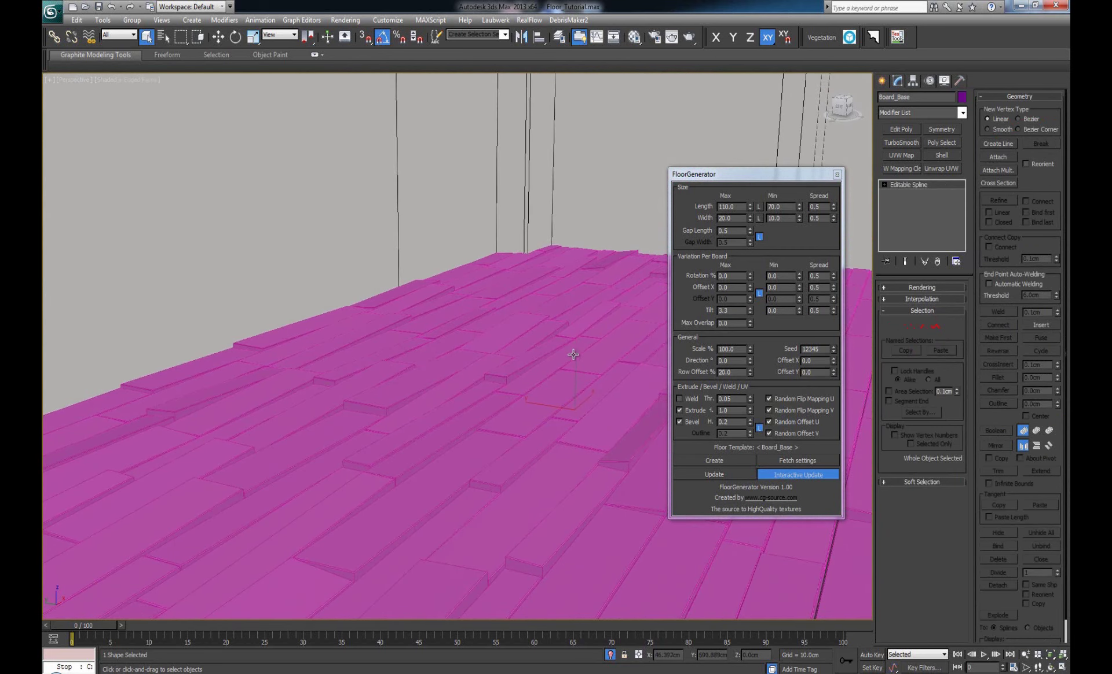
Step: Change the generated floor mesh's object colour to blue and turn off the edged-faces display
{"action": "left_click", "coordinate": [962, 97]}
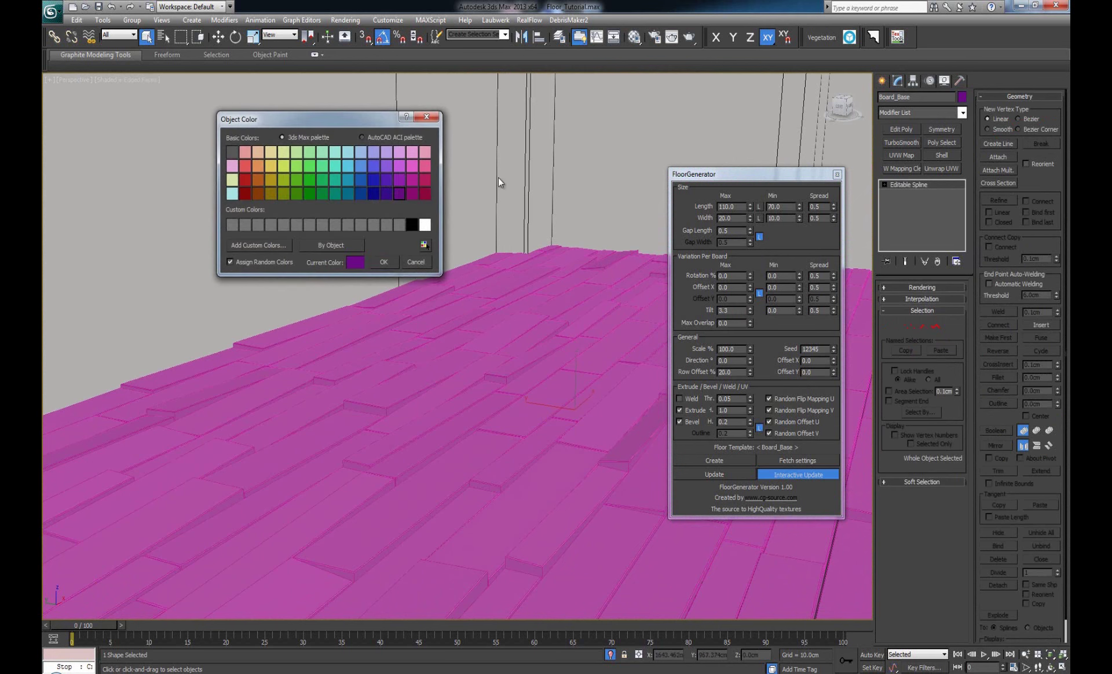
{"action": "left_click", "coordinate": [384, 262]}
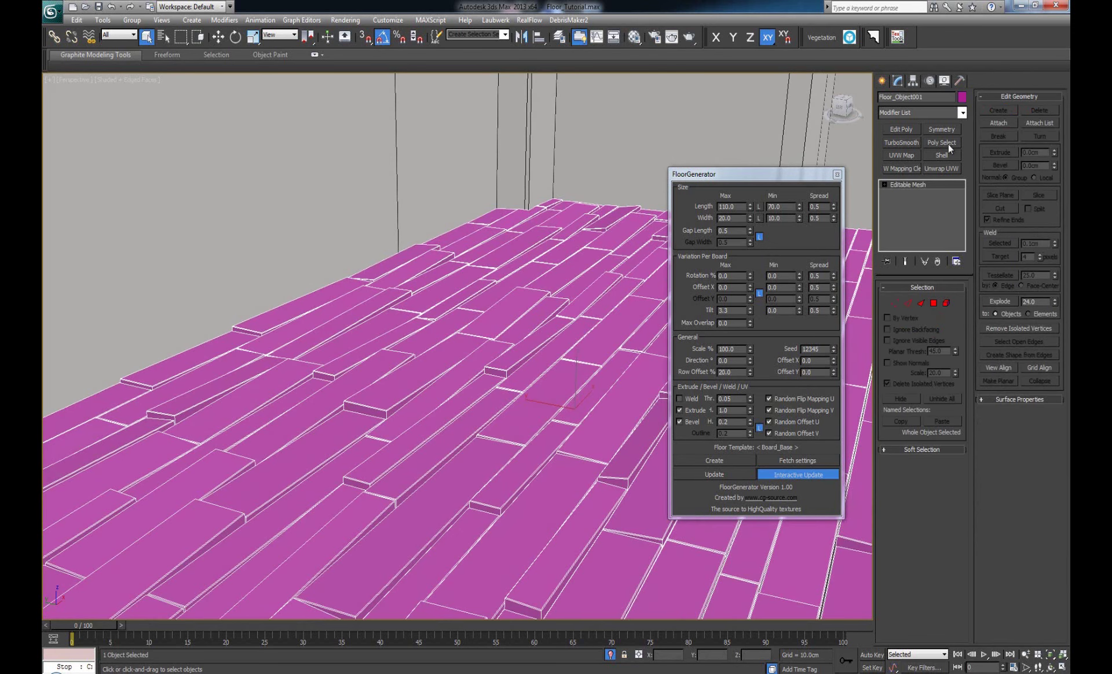
{"action": "left_click", "coordinate": [962, 97]}
{"action": "left_click", "coordinate": [360, 179]}
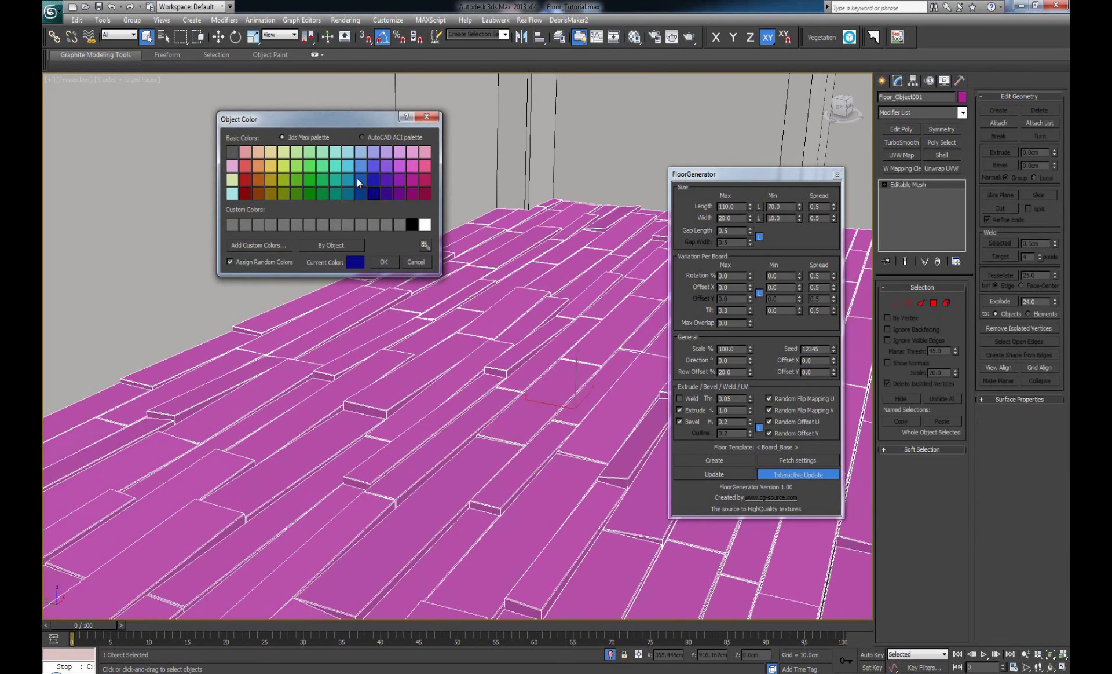
{"action": "left_click", "coordinate": [384, 262]}
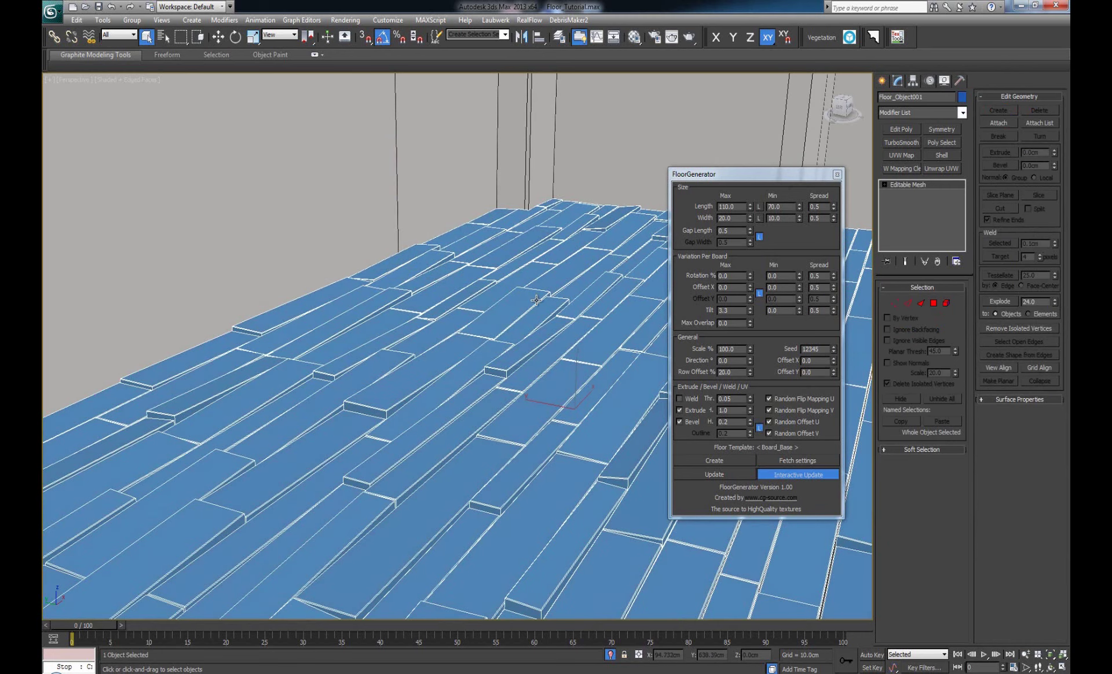
{"action": "key", "text": "F4"}
{"action": "middle_click_drag", "start_coordinate": [537, 308], "coordinate": [537, 319], "text": "alt"}
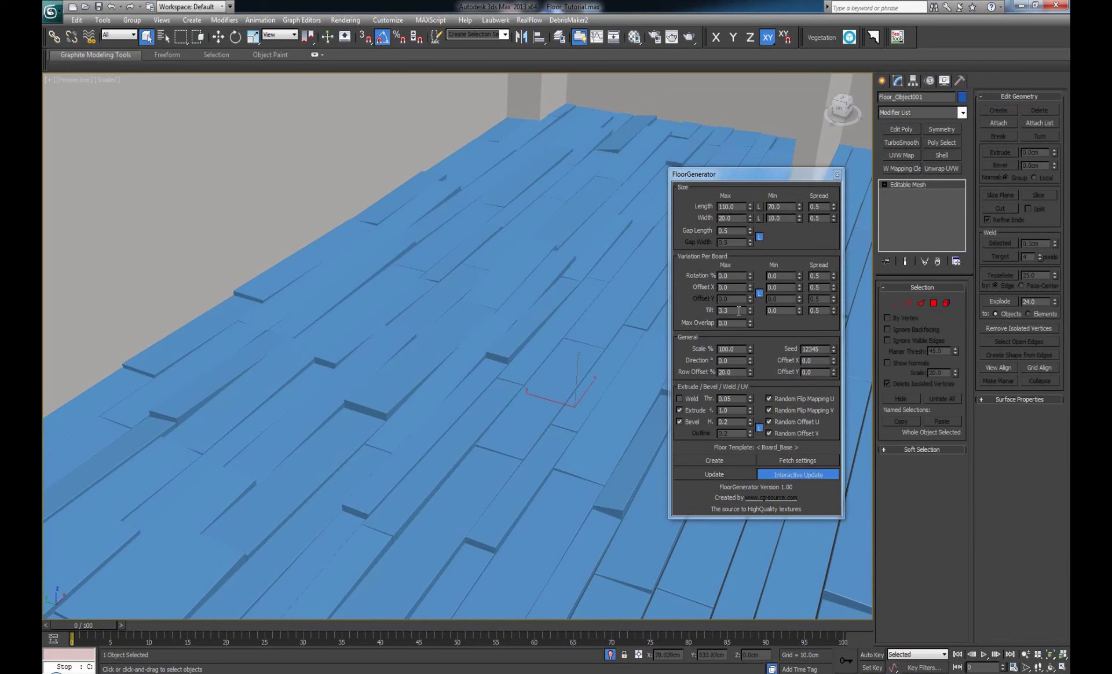
Step: Try a maximum tilt of 0.9 and a maximum rotation of 4.6% per board
{"action": "left_click_drag", "start_coordinate": [750, 312], "coordinate": [751, 325]}
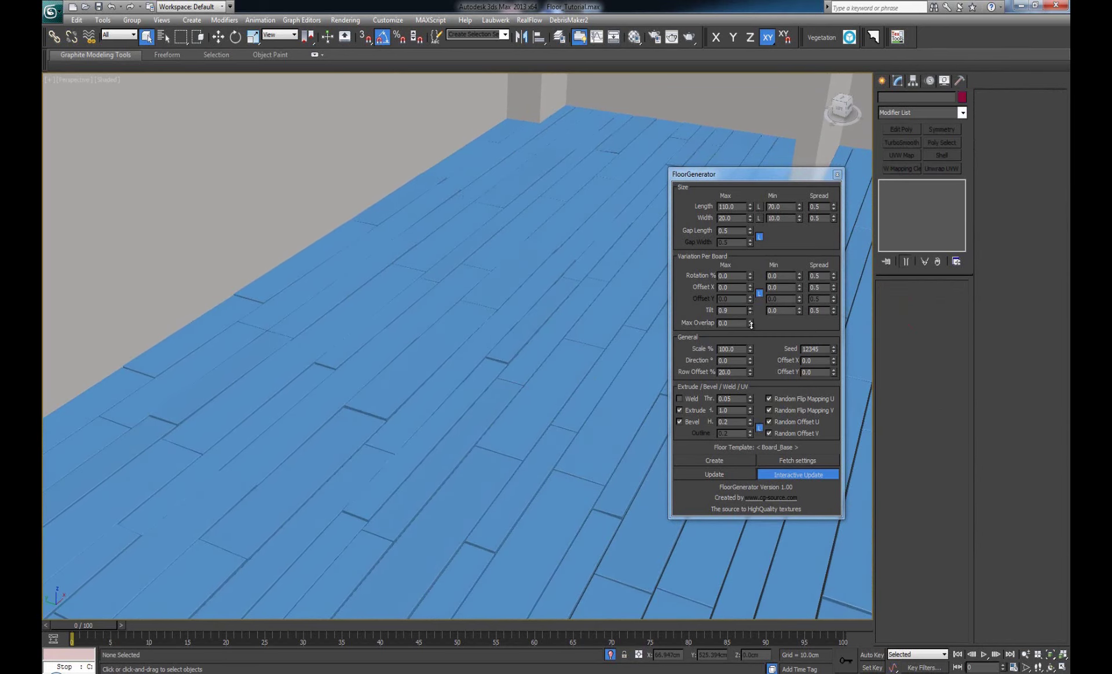
{"action": "middle_click_drag", "start_coordinate": [521, 330], "coordinate": [566, 292], "text": "alt"}
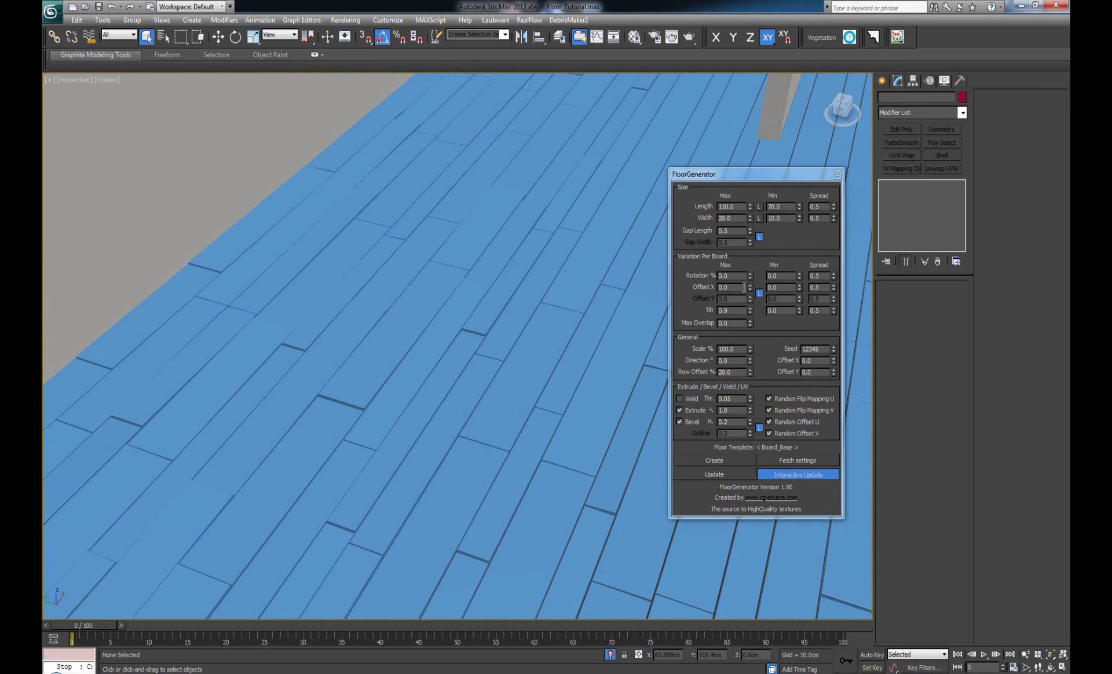
{"action": "left_click_drag", "start_coordinate": [751, 274], "coordinate": [754, 255]}
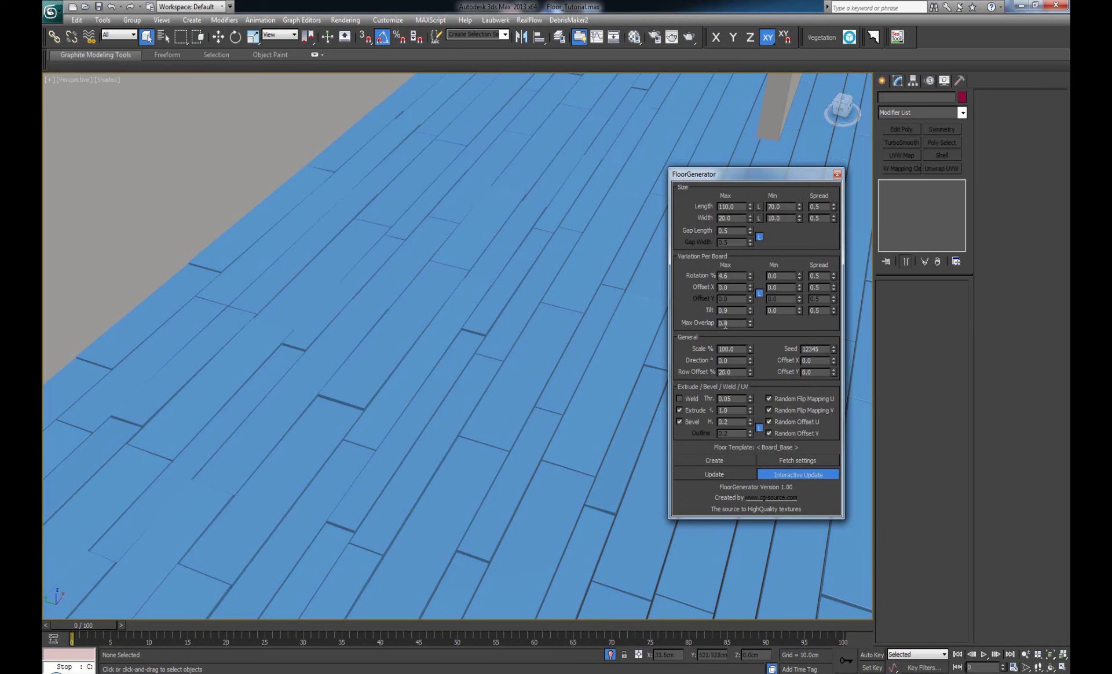
Step: Try a maximum overlap of 60.0 and inspect the rotated boards' gaps and overlaps across the floor
{"action": "left_click", "coordinate": [750, 321]}
{"action": "mouse_move", "coordinate": [749, 319]}
{"action": "left_mouse_down"}
{"action": "mouse_move", "coordinate": [764, 104]}
{"action": "mouse_move", "coordinate": [756, 2]}
{"action": "mouse_move", "coordinate": [751, 671]}
{"action": "mouse_move", "coordinate": [751, 323]}
{"action": "left_mouse_up"}
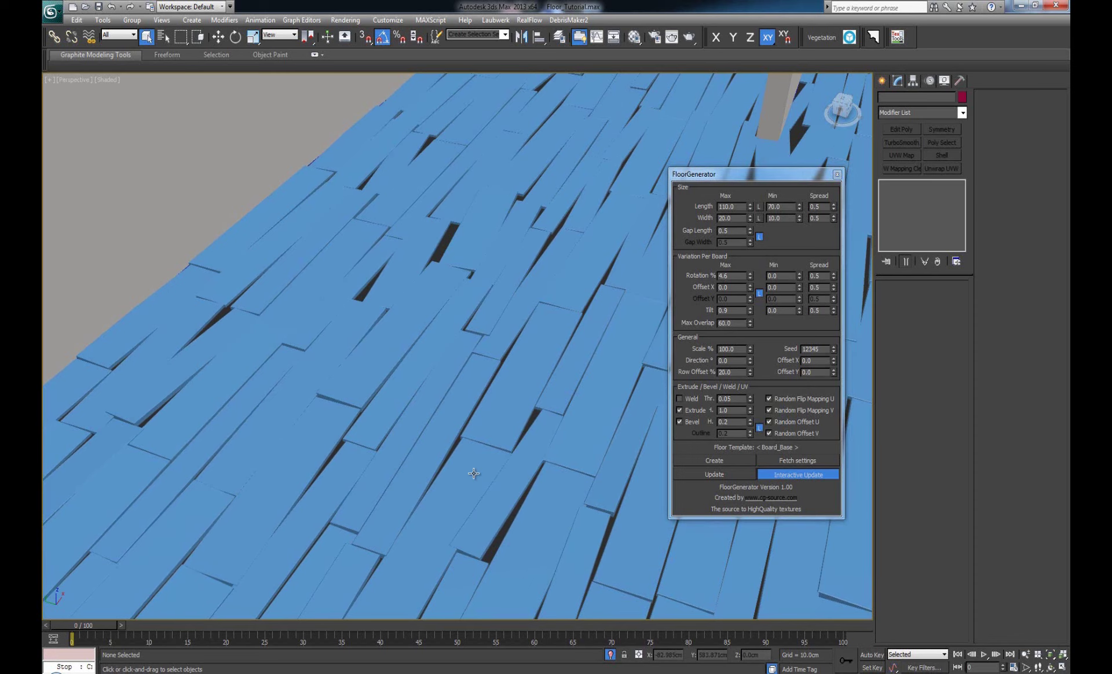
{"action": "scroll", "coordinate": [504, 475], "scroll_direction": "down", "scroll_amount": 10}
{"action": "middle_click_drag", "start_coordinate": [478, 459], "coordinate": [499, 446], "text": "alt"}
{"action": "scroll", "coordinate": [500, 463], "scroll_direction": "up", "scroll_amount": 4}
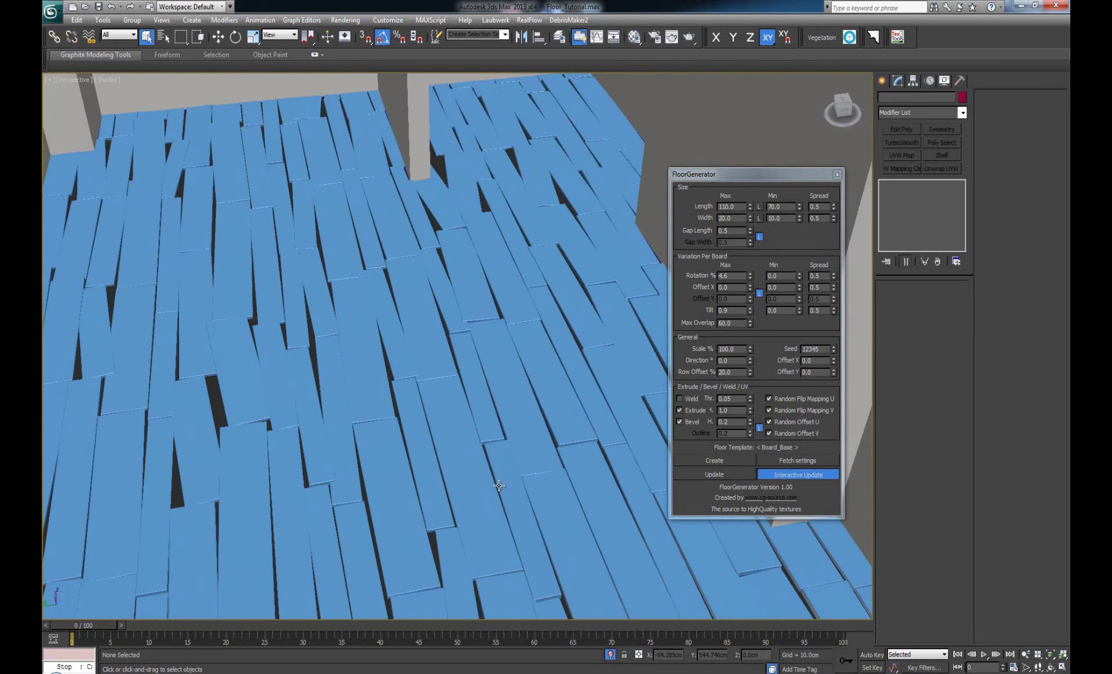
{"action": "scroll", "coordinate": [498, 475], "scroll_direction": "up", "scroll_amount": 5}
{"action": "middle_click_drag", "start_coordinate": [473, 487], "coordinate": [498, 425], "text": "alt"}
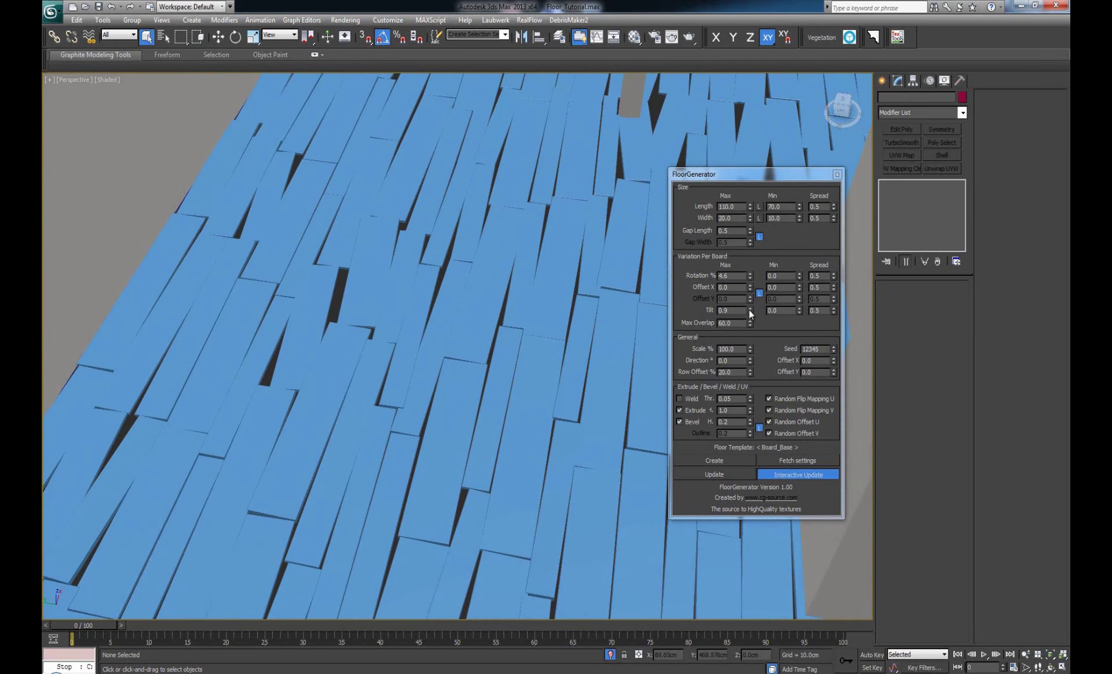
Step: Try a linked maximum X and Y offset of 1.4 per board and inspect the shifted boards
{"action": "mouse_move", "coordinate": [751, 291]}
{"action": "left_mouse_down"}
{"action": "mouse_move", "coordinate": [750, 233]}
{"action": "mouse_move", "coordinate": [748, 306]}
{"action": "mouse_move", "coordinate": [748, 279]}
{"action": "left_mouse_up"}
{"action": "scroll", "coordinate": [468, 370], "scroll_direction": "down", "scroll_amount": 5}
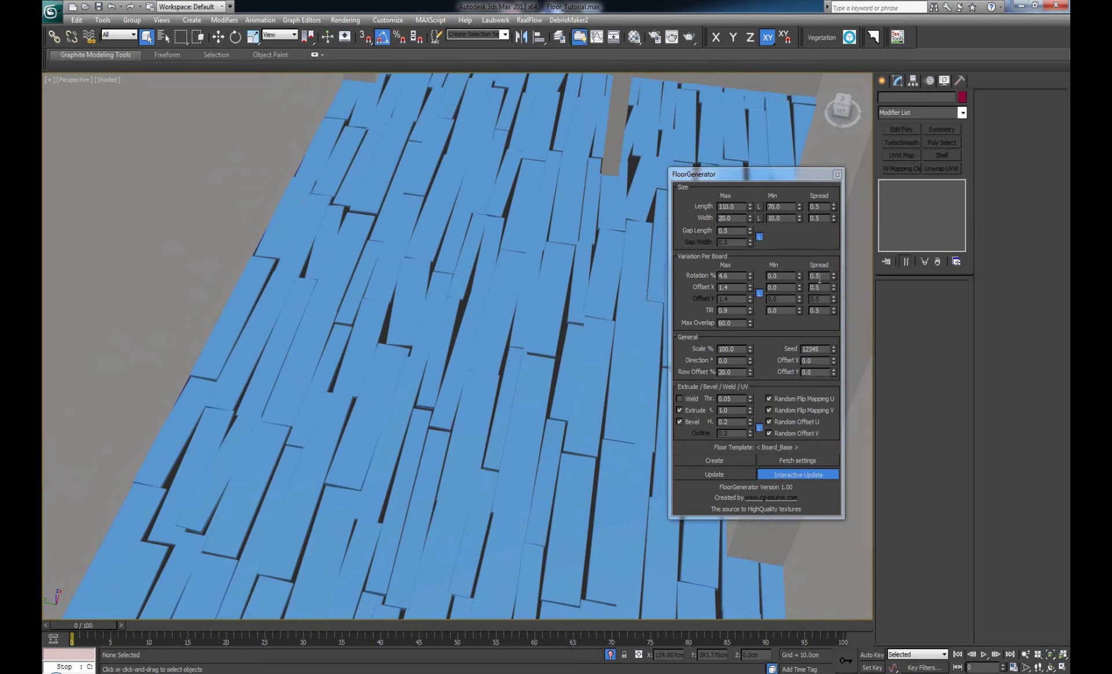
Step: Reset the boards' maximum offset, rotation, tilt and overlap to 0.0
{"action": "right_click", "coordinate": [750, 289]}
{"action": "right_click", "coordinate": [749, 276]}
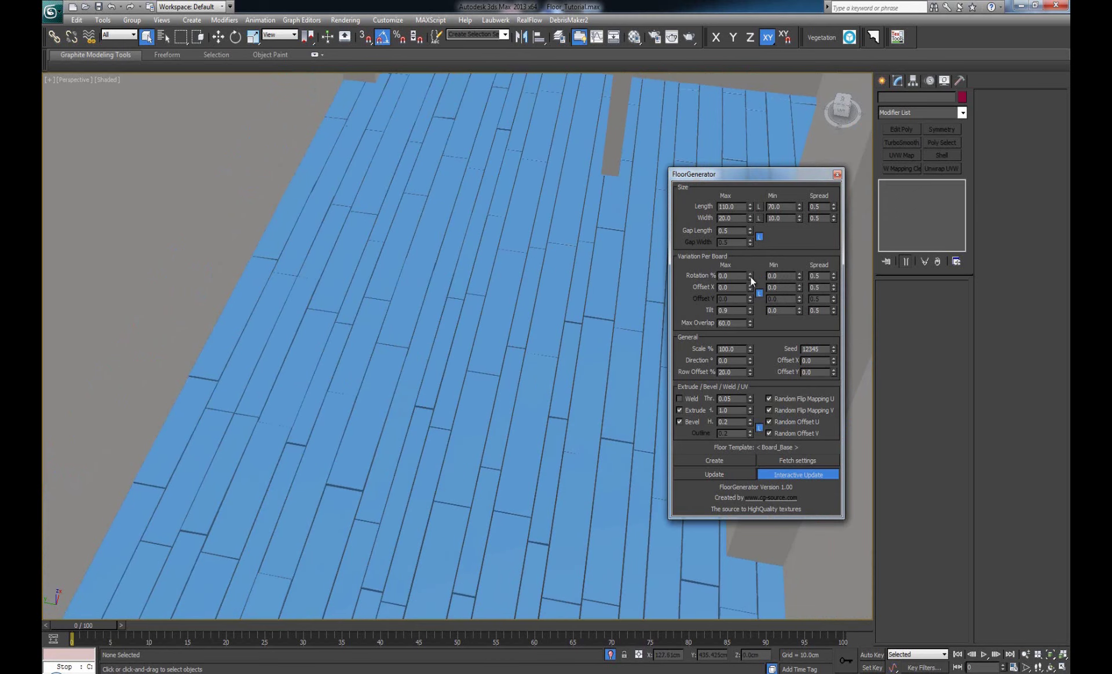
{"action": "right_click", "coordinate": [750, 310]}
{"action": "scroll", "coordinate": [496, 371], "scroll_direction": "up", "scroll_amount": 2}
{"action": "mouse_move", "coordinate": [496, 371]}
{"action": "middle_mouse_down", "text": "alt"}
{"action": "mouse_move", "coordinate": [454, 379]}
{"action": "mouse_move", "coordinate": [497, 384]}
{"action": "mouse_move", "coordinate": [595, 365]}
{"action": "mouse_move", "coordinate": [500, 387]}
{"action": "mouse_move", "coordinate": [516, 377]}
{"action": "middle_mouse_up", "text": "alt"}
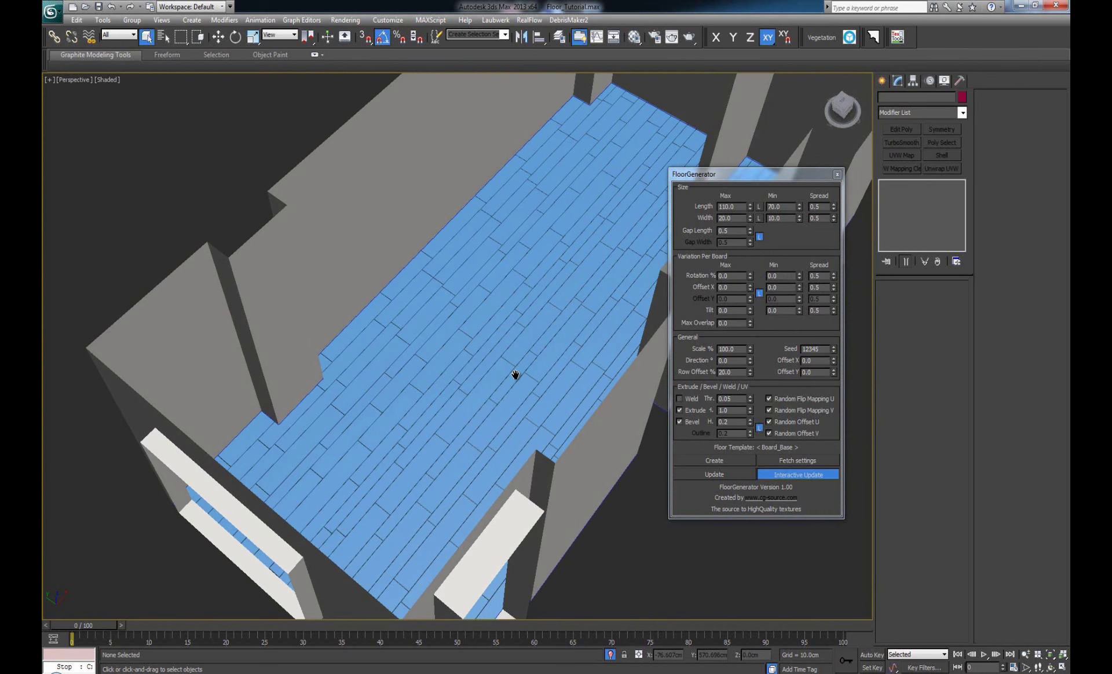
Step: Try a board direction of 45 degrees and view the diagonal layout across the whole room
{"action": "scroll", "coordinate": [515, 374], "scroll_direction": "up", "scroll_amount": 3}
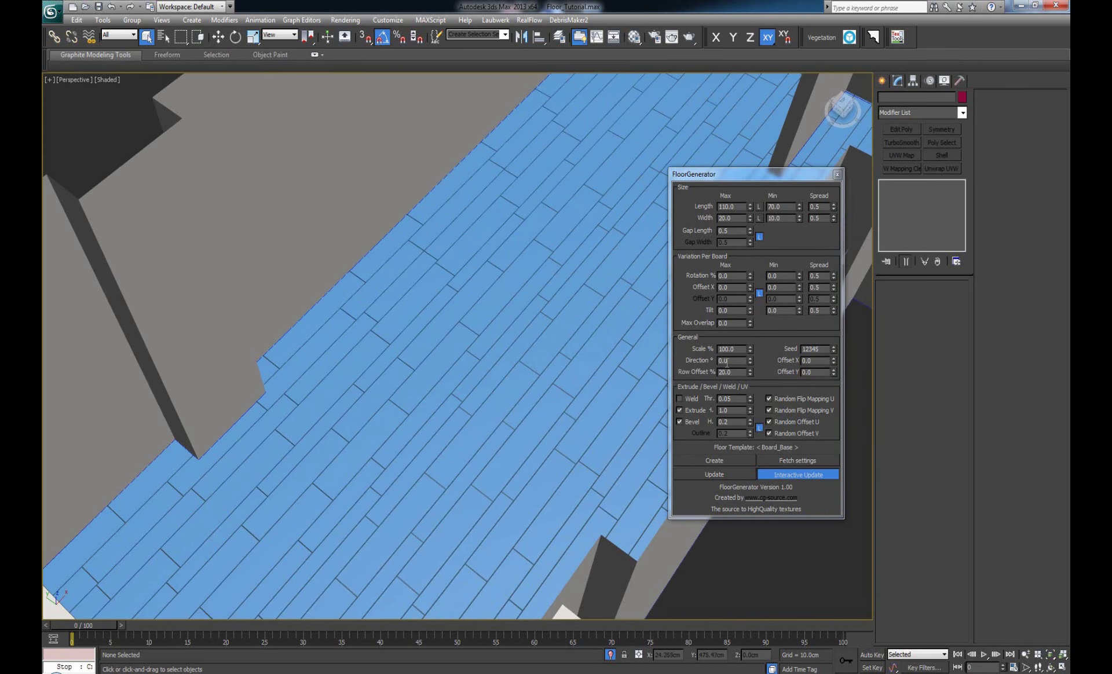
{"action": "left_click", "coordinate": [718, 362]}
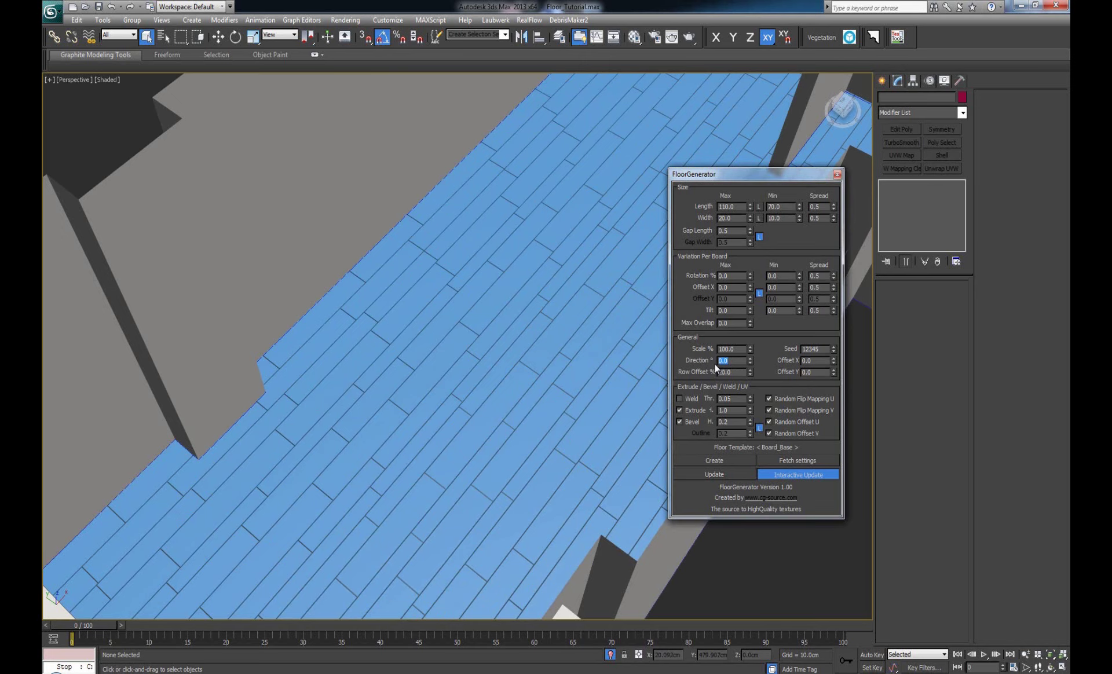
{"action": "type", "text": "45"}
{"action": "key", "text": "Return"}
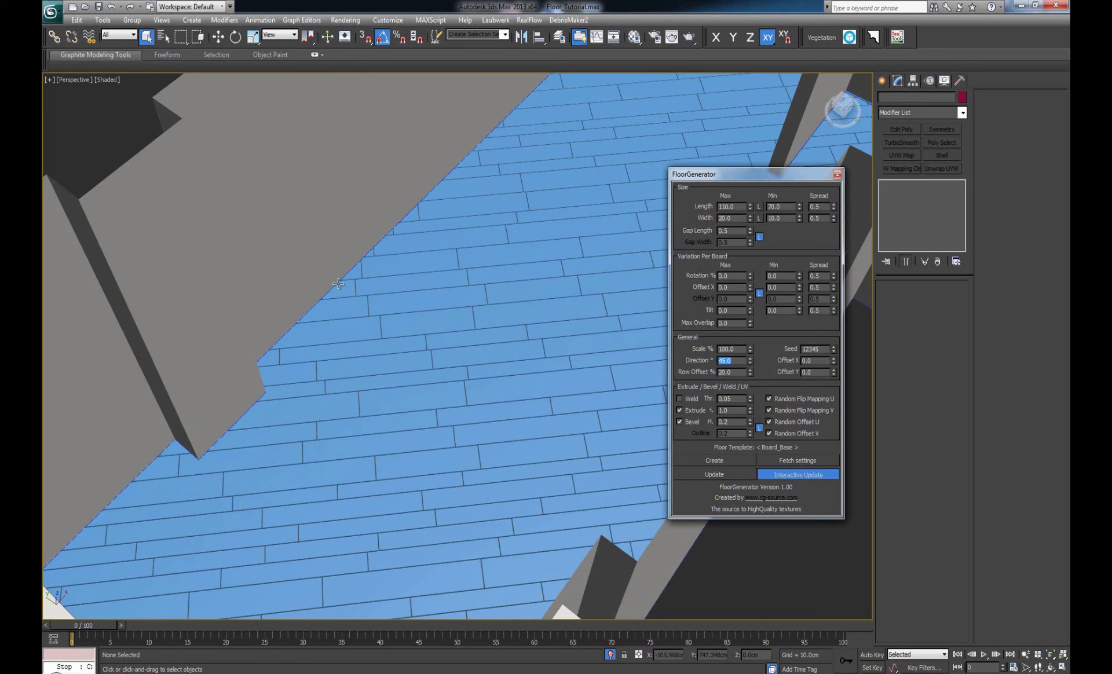
{"action": "scroll", "coordinate": [301, 396], "scroll_direction": "down", "scroll_amount": 5}
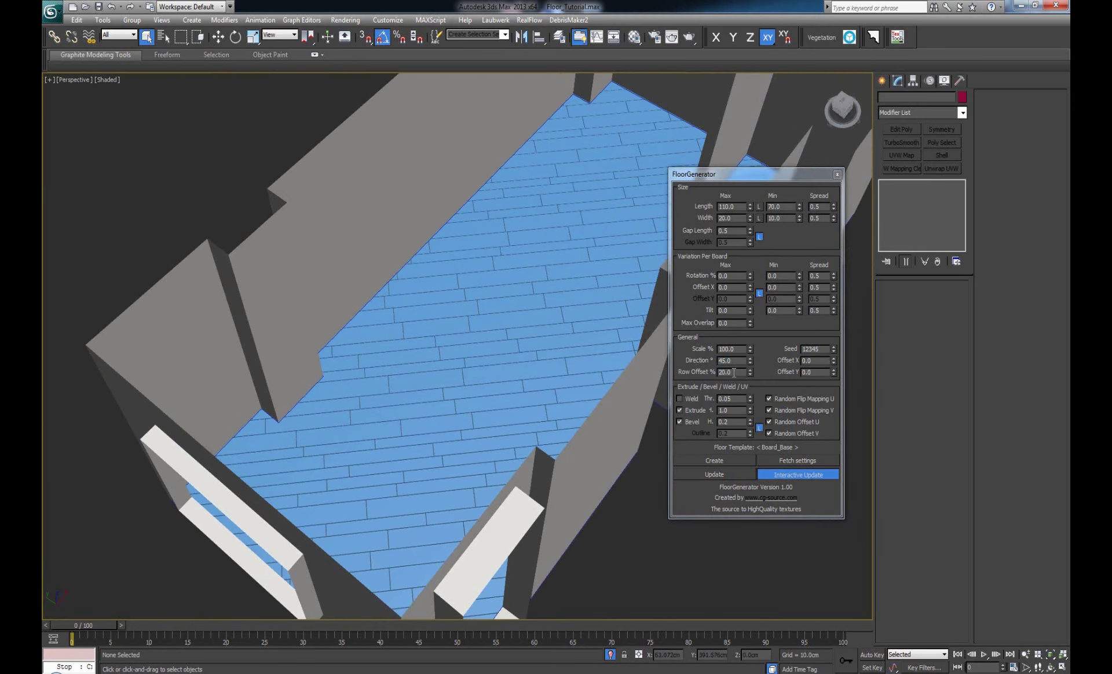
Step: Set the board direction to 90 degrees and inspect the board layout inside the room
{"action": "left_click_drag", "start_coordinate": [734, 363], "coordinate": [709, 365]}
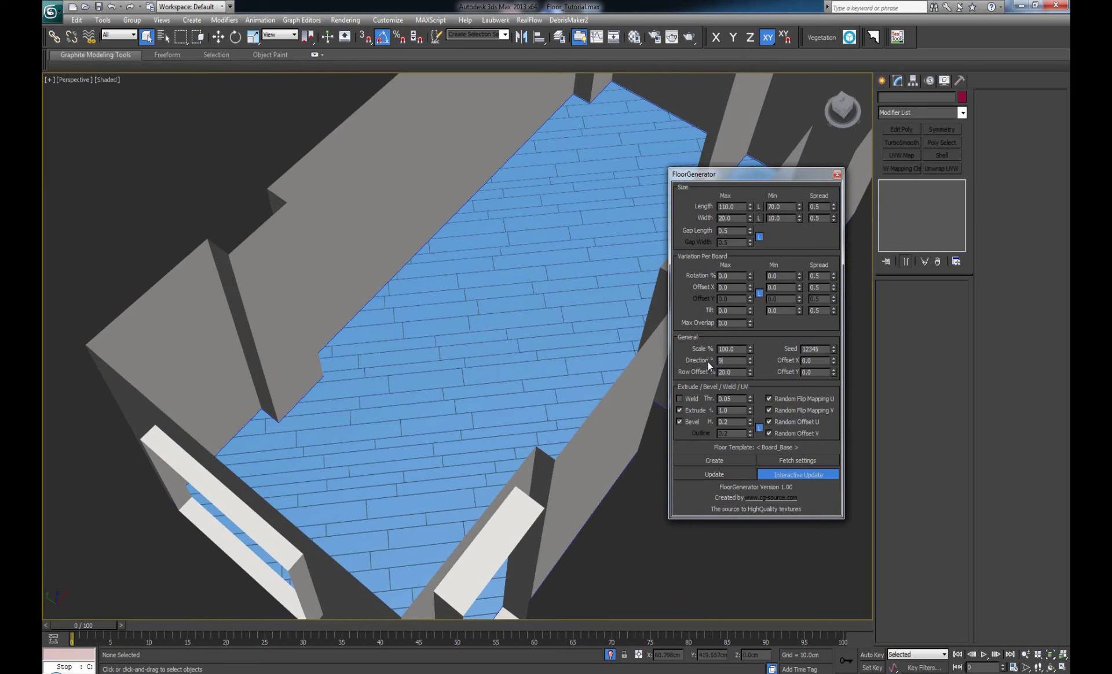
{"action": "type", "text": "90"}
{"action": "key", "text": "Return"}
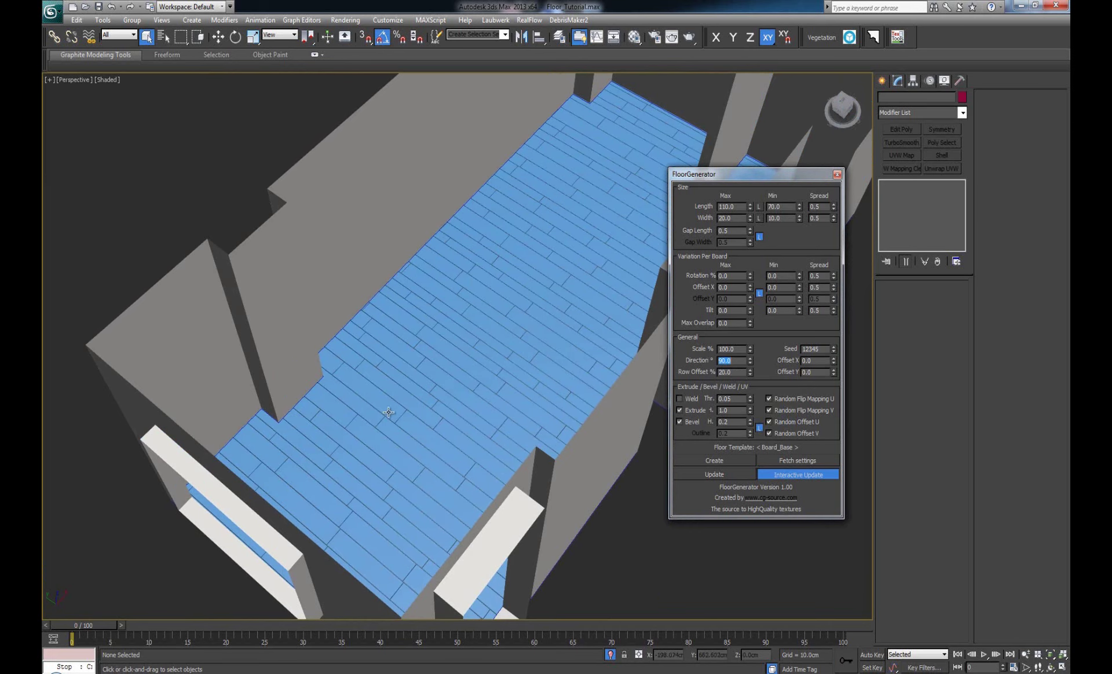
{"action": "middle_click_drag", "start_coordinate": [414, 428], "coordinate": [436, 405], "text": "alt"}
{"action": "scroll", "coordinate": [393, 409], "scroll_direction": "up", "scroll_amount": 3}
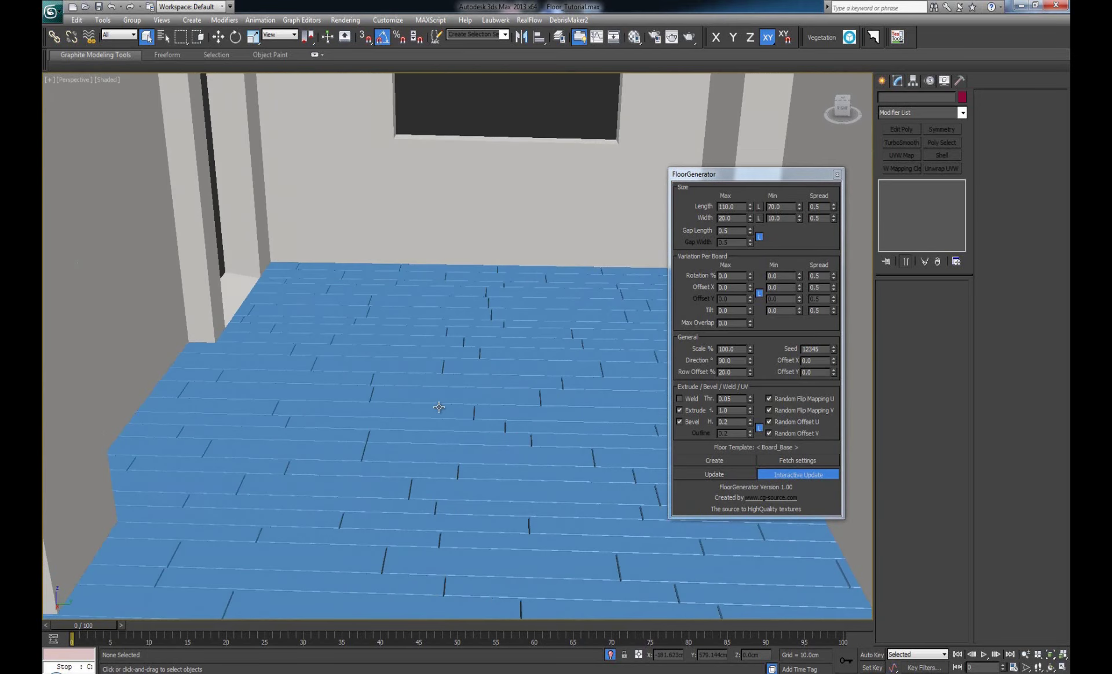
Step: Inspect the finished board layout up close and across the room, and close FloorGenerator
{"action": "scroll", "coordinate": [438, 429], "scroll_direction": "up", "scroll_amount": 3}
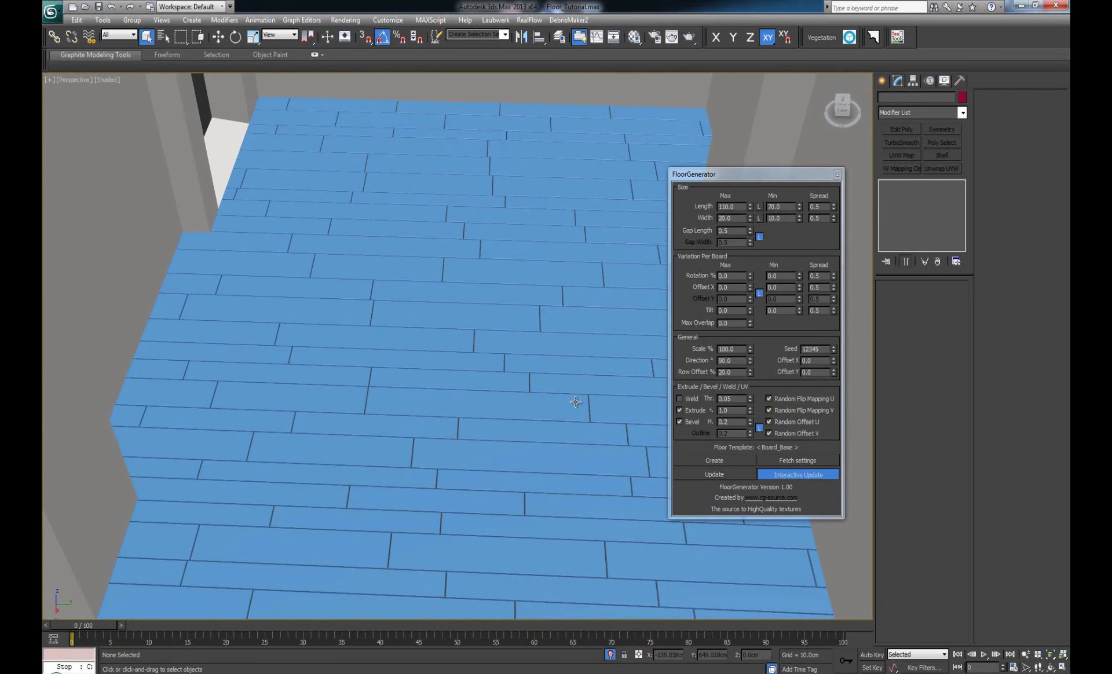
{"action": "middle_click_drag", "start_coordinate": [558, 390], "coordinate": [464, 398], "text": "alt"}
{"action": "scroll", "coordinate": [509, 429], "scroll_direction": "down", "scroll_amount": 5}
{"action": "scroll", "coordinate": [487, 420], "scroll_direction": "down", "scroll_amount": 1}
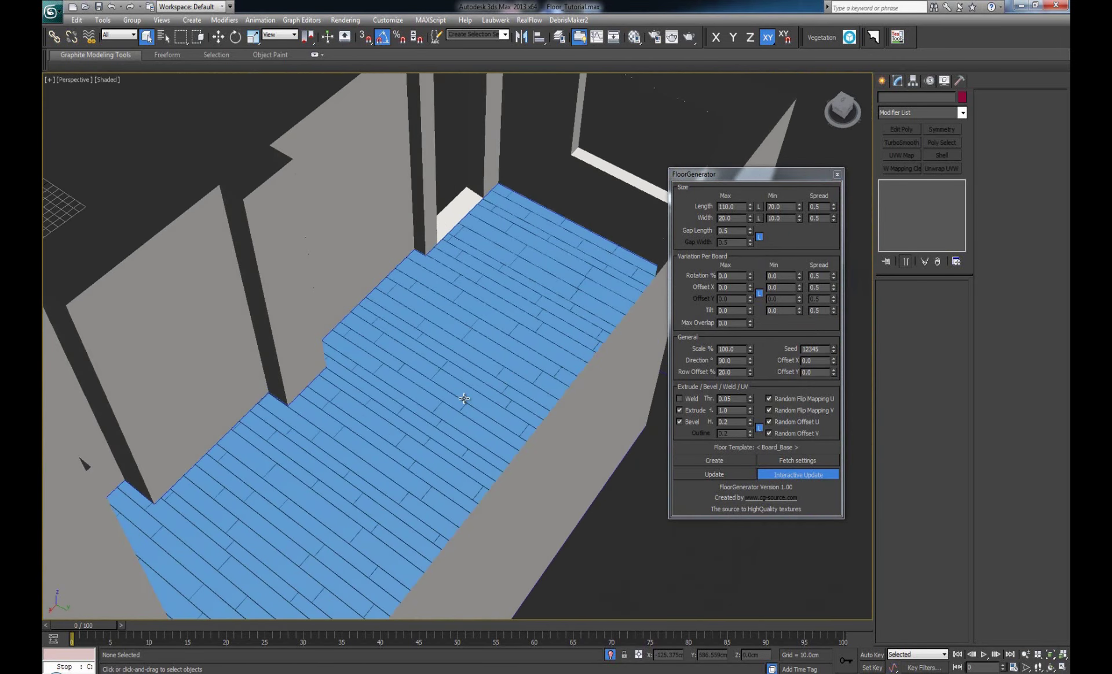
{"action": "left_click", "coordinate": [837, 175]}
{"action": "middle_click_drag", "start_coordinate": [479, 316], "coordinate": [500, 356], "text": "alt"}
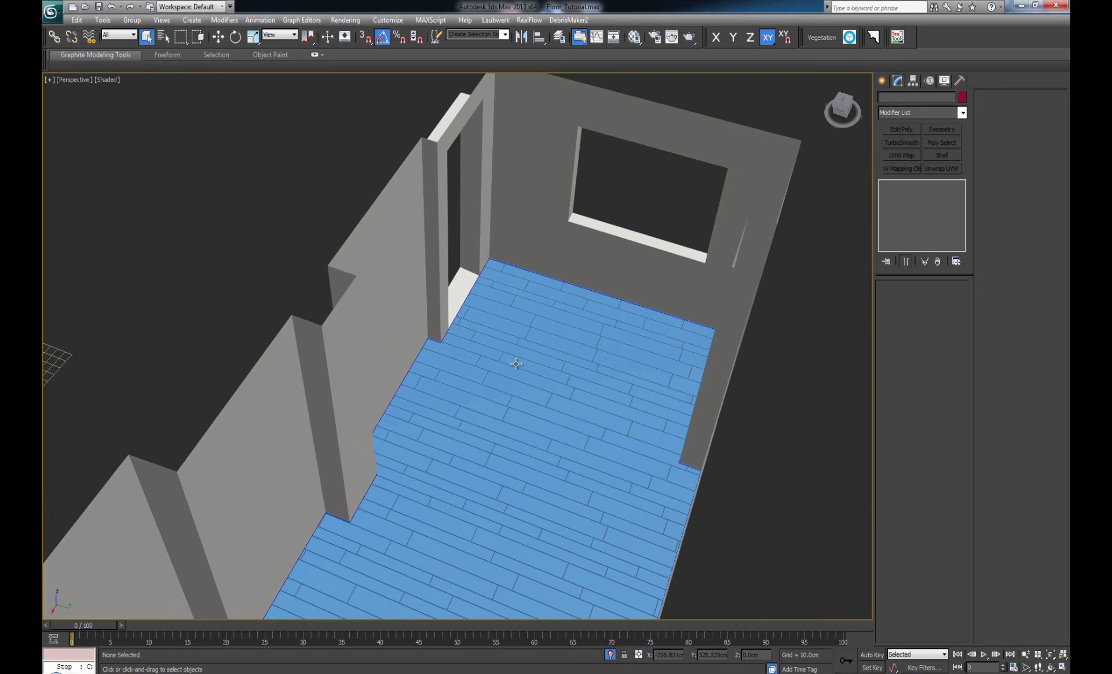
Step: Clear the diffuse map of Material #7 in the Material Editor and set the material type to VRayMtl
{"action": "key", "text": "m"}
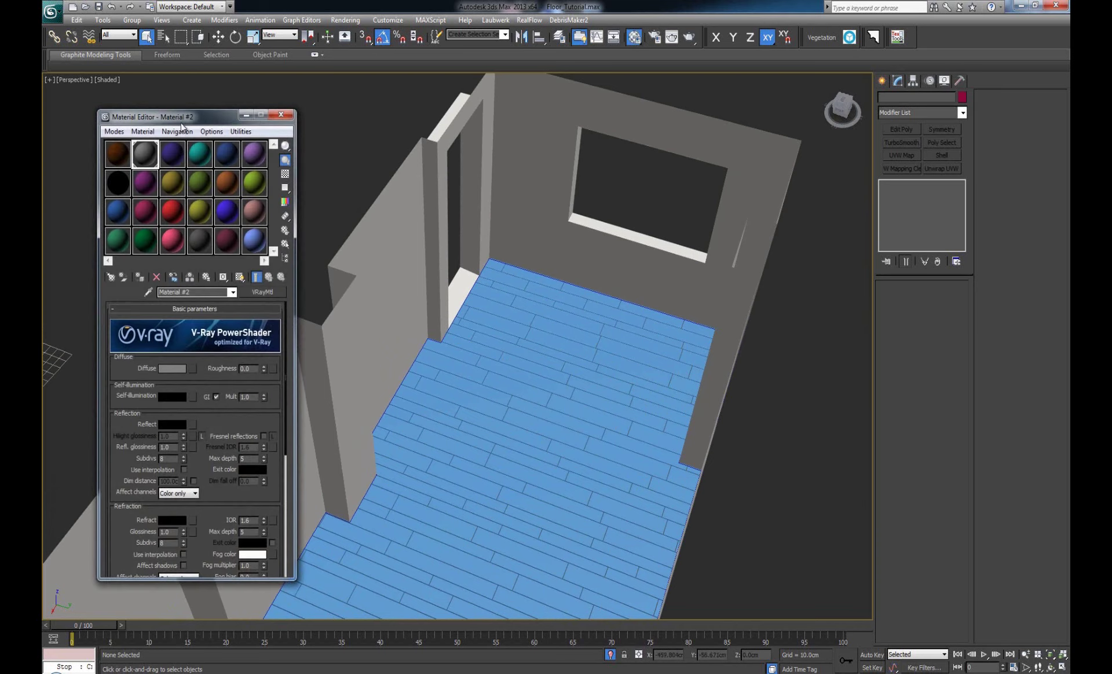
{"action": "left_click_drag", "start_coordinate": [183, 124], "coordinate": [149, 100]}
{"action": "left_click", "coordinate": [93, 166]}
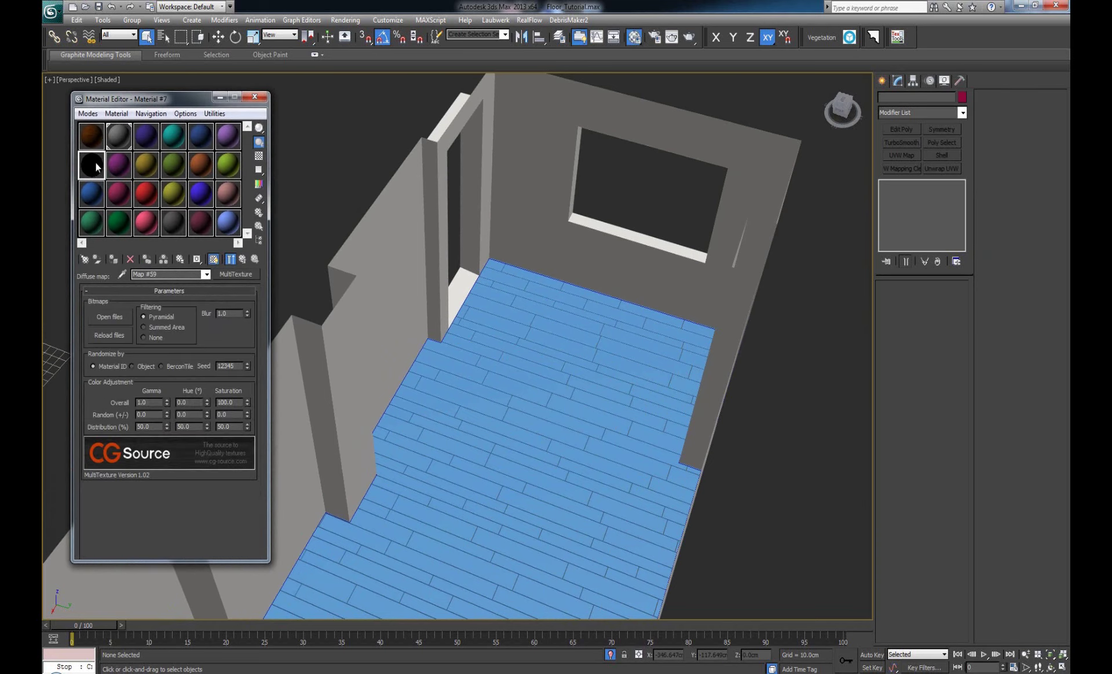
{"action": "left_click", "coordinate": [243, 259]}
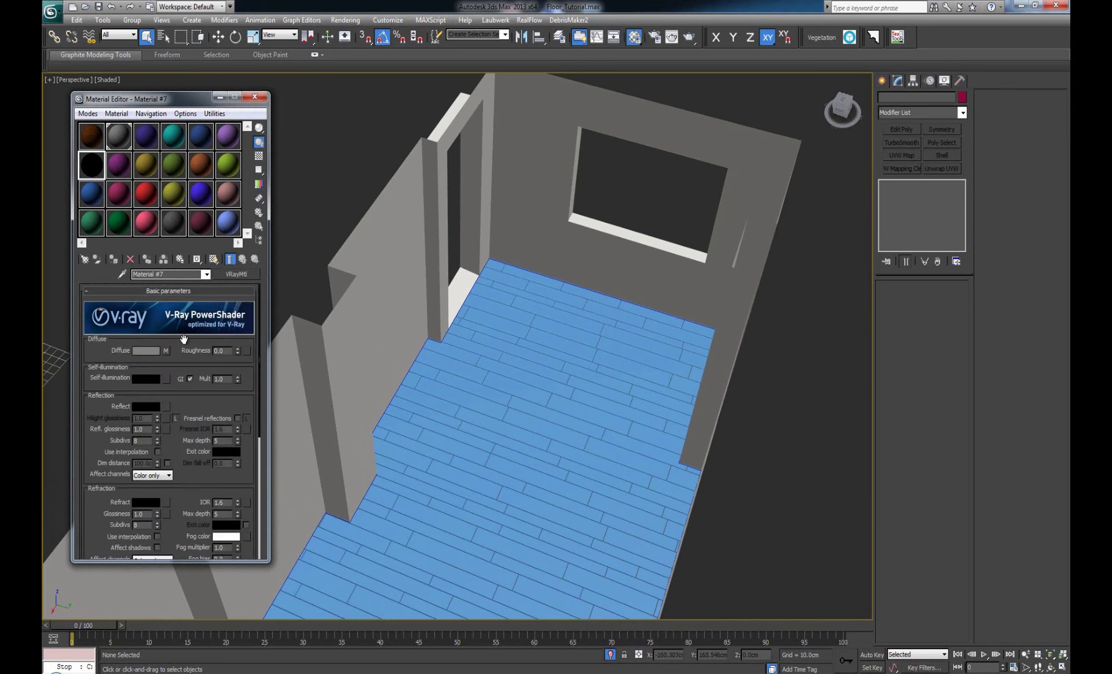
{"action": "right_click", "coordinate": [166, 351]}
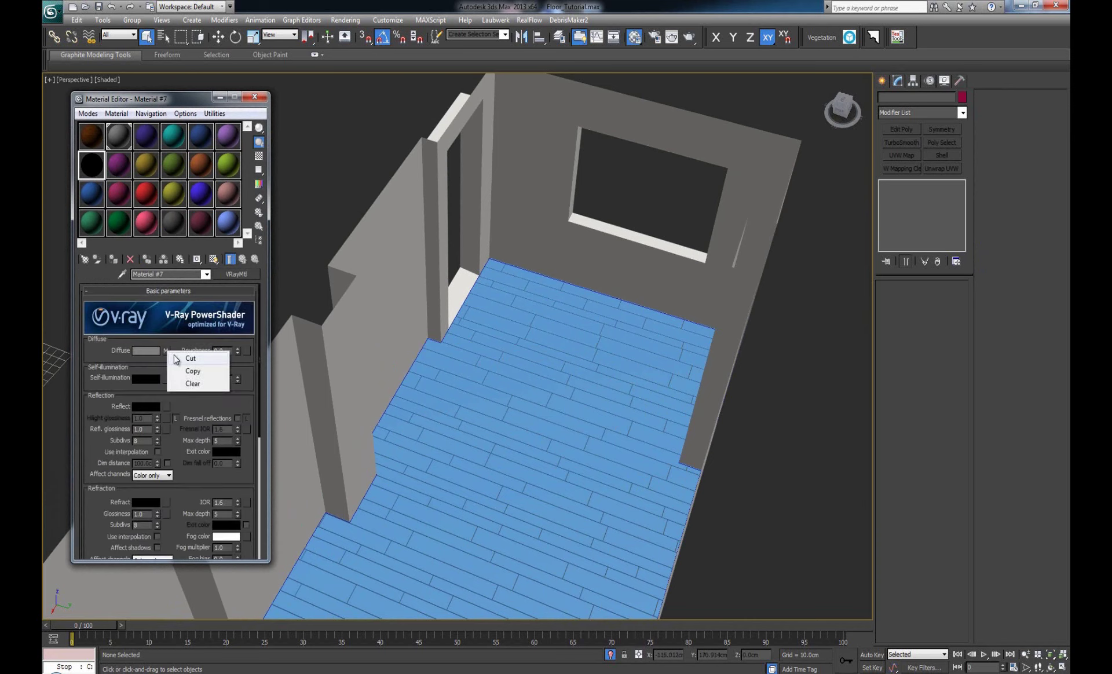
{"action": "left_click", "coordinate": [194, 385]}
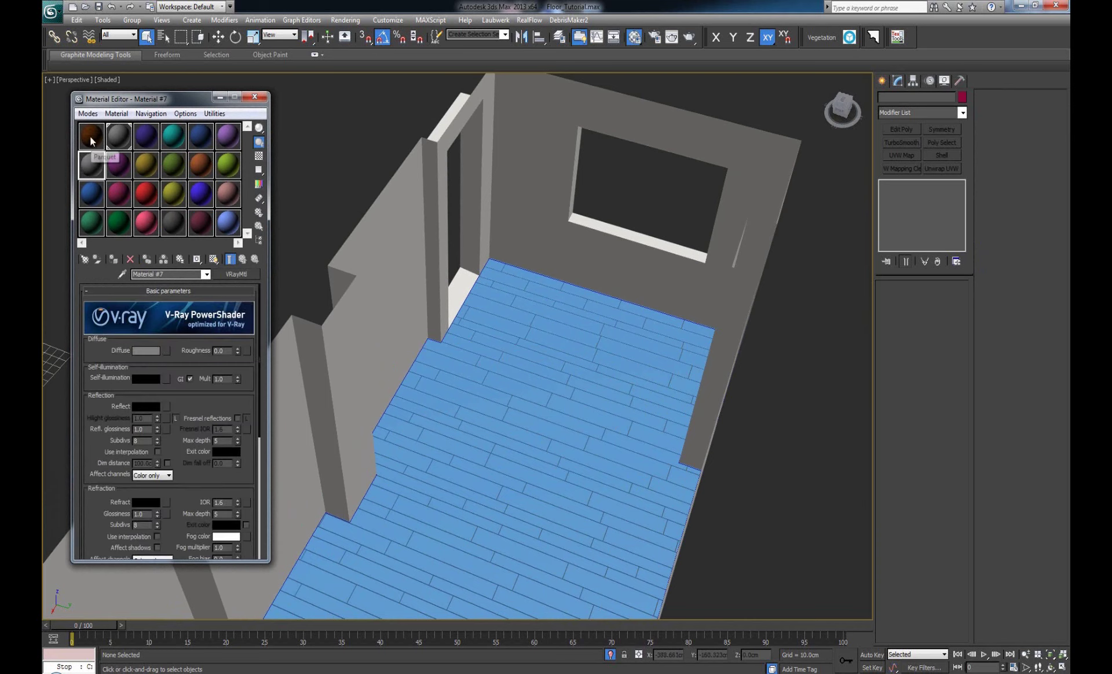
{"action": "left_click", "coordinate": [236, 274]}
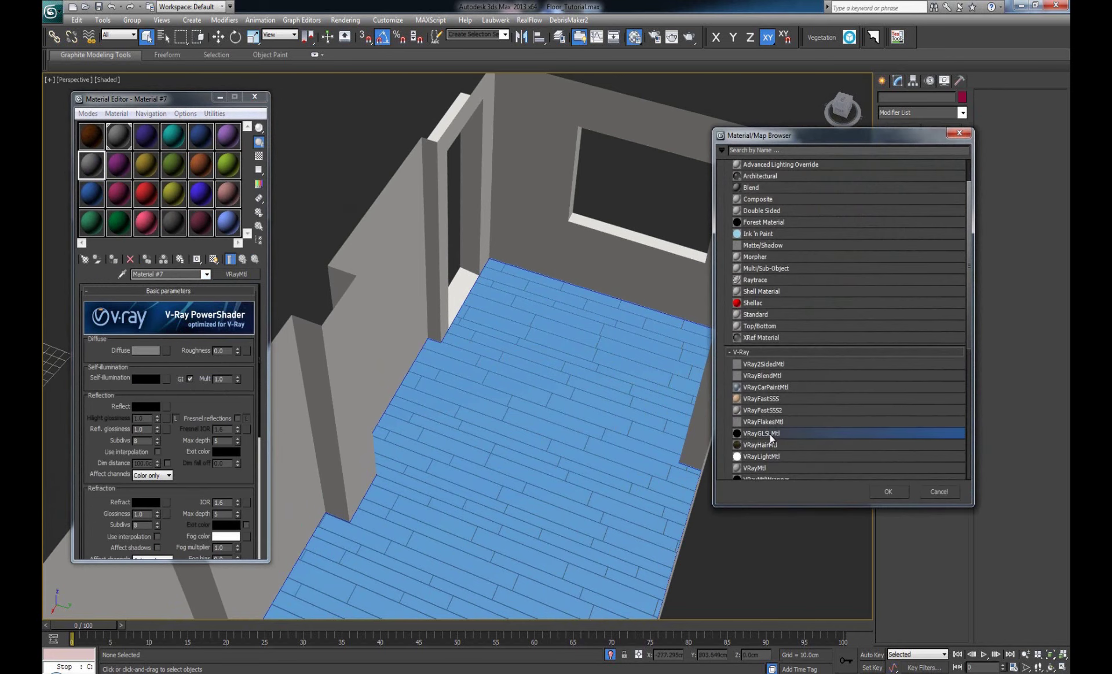
{"action": "double_click", "coordinate": [766, 453]}
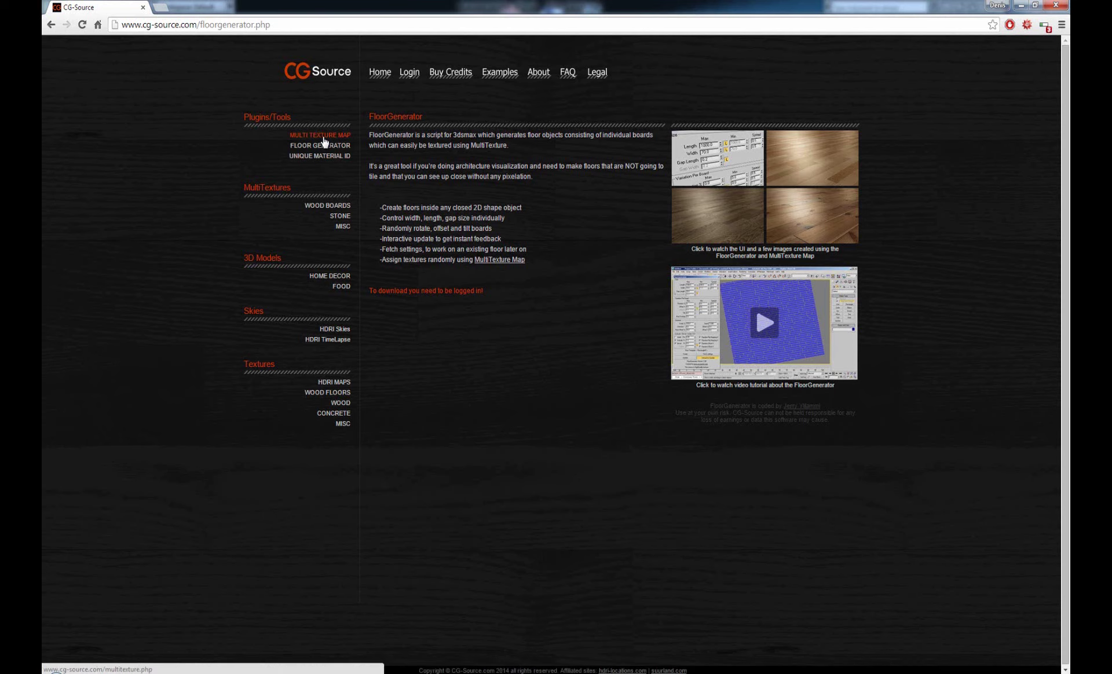
Step: Consult the CG-Source plugin site in the browser and assign a MultiTexture map to the diffuse channel of Material #7
{"action": "left_click", "coordinate": [312, 145]}
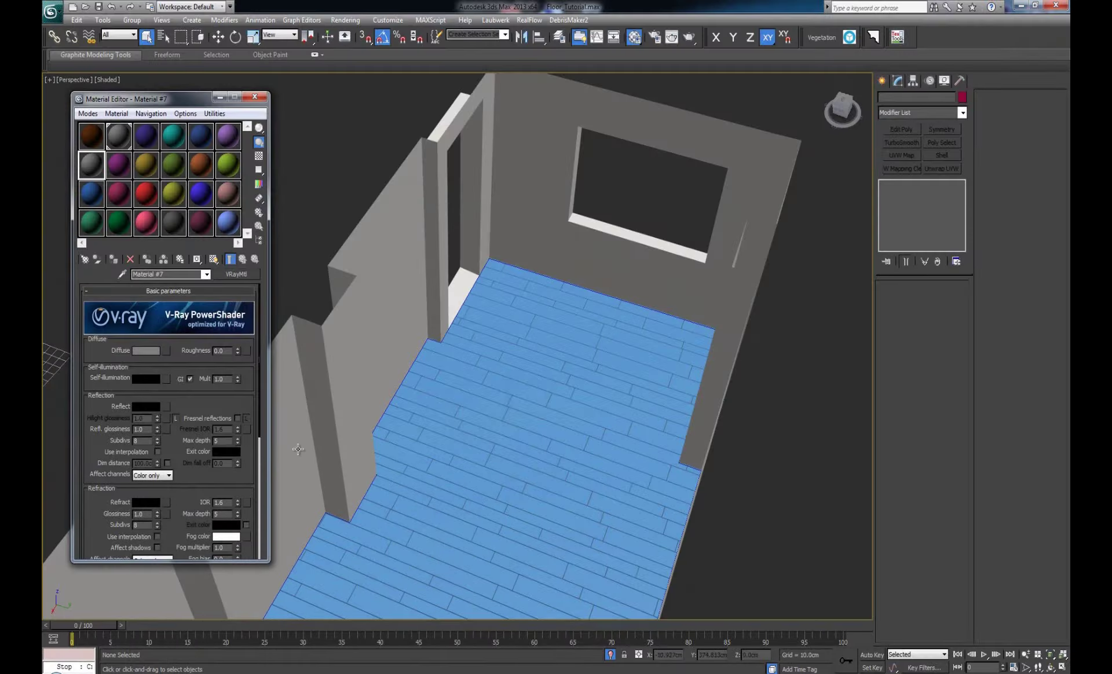
{"action": "left_click", "coordinate": [166, 351]}
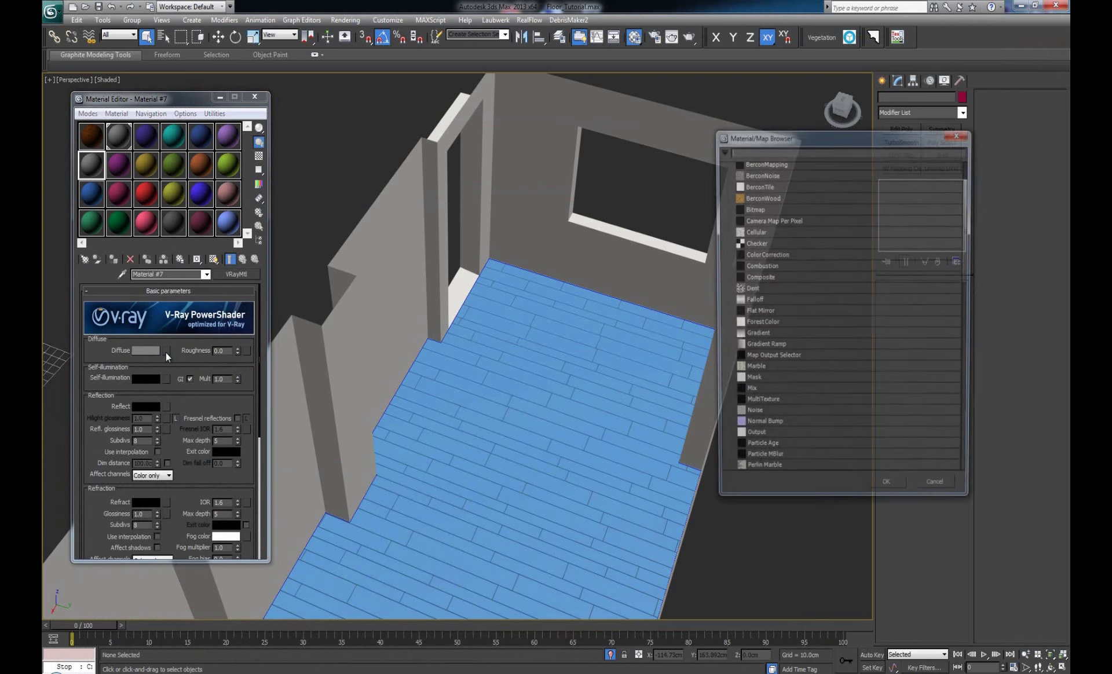
{"action": "left_click", "coordinate": [800, 248]}
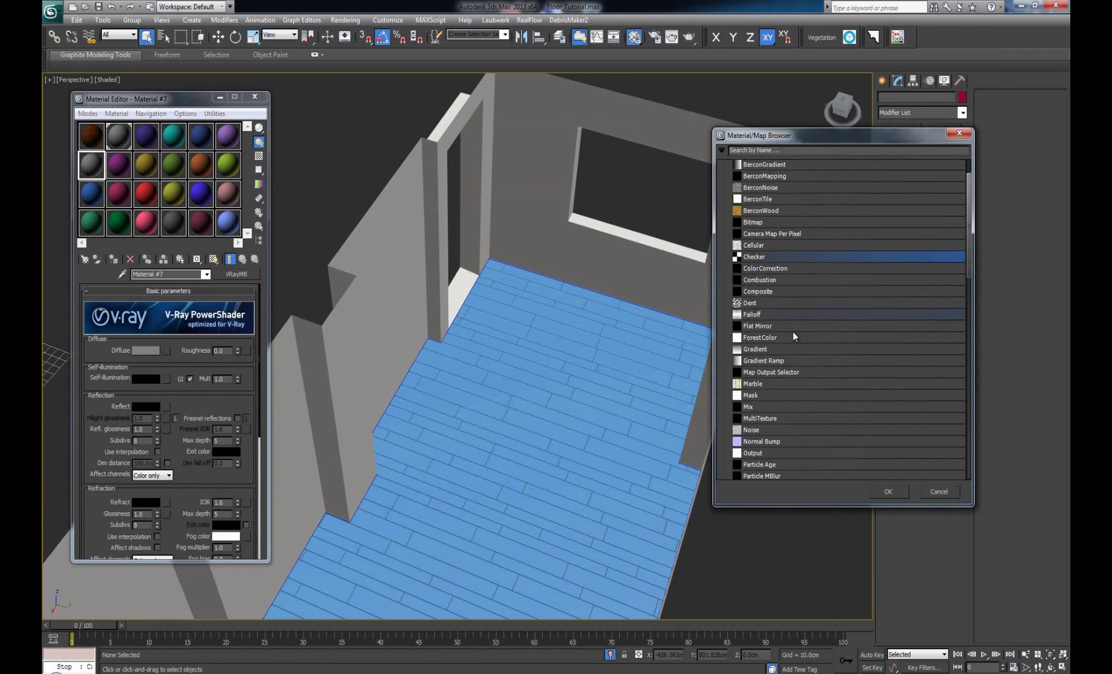
{"action": "left_click", "coordinate": [784, 419]}
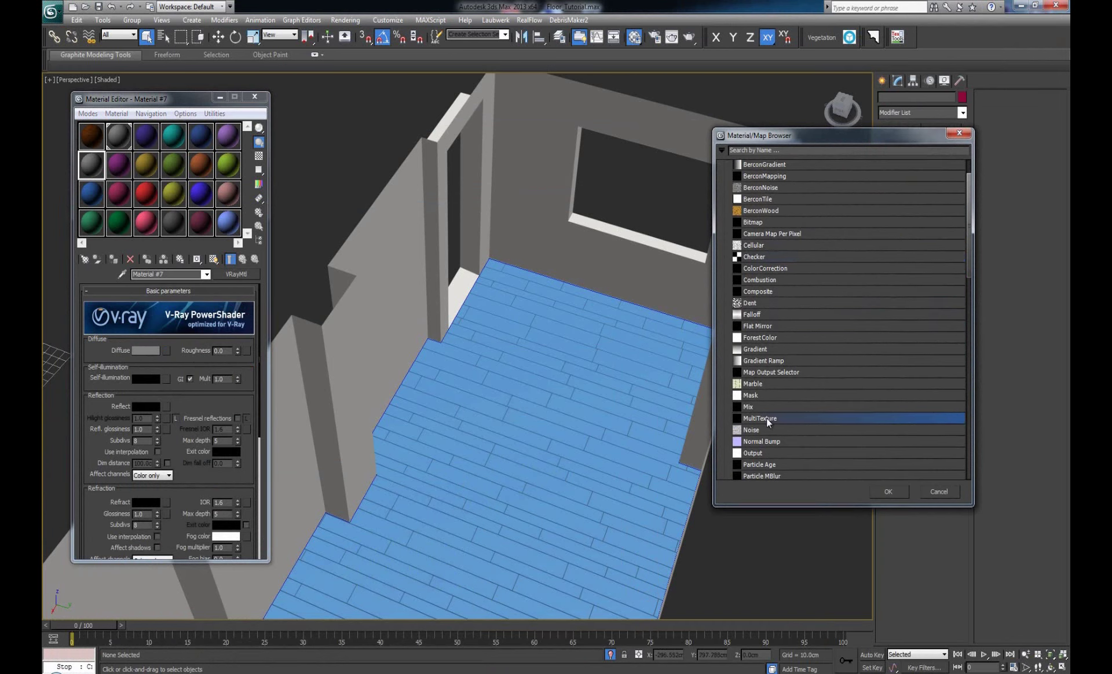
{"action": "left_click", "coordinate": [884, 489]}
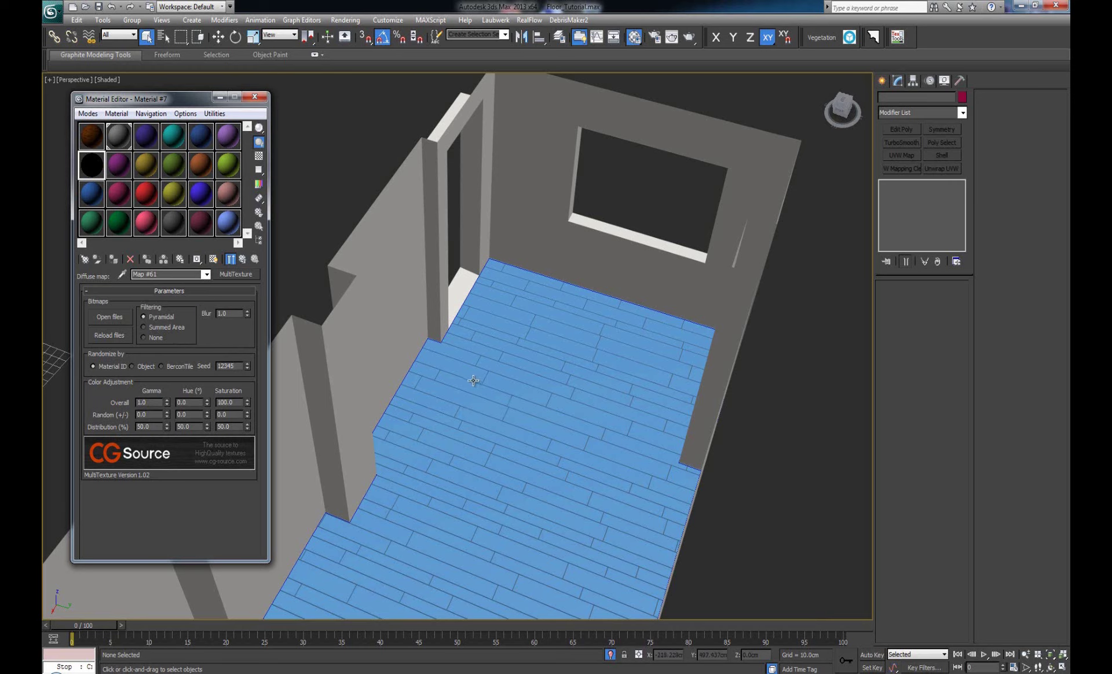
Step: Load all textures from Pine Wood 1 to Pine Wood 14 in the Difuse folder into the MultiTexture map
{"action": "scroll", "coordinate": [451, 388], "scroll_direction": "up", "scroll_amount": 4}
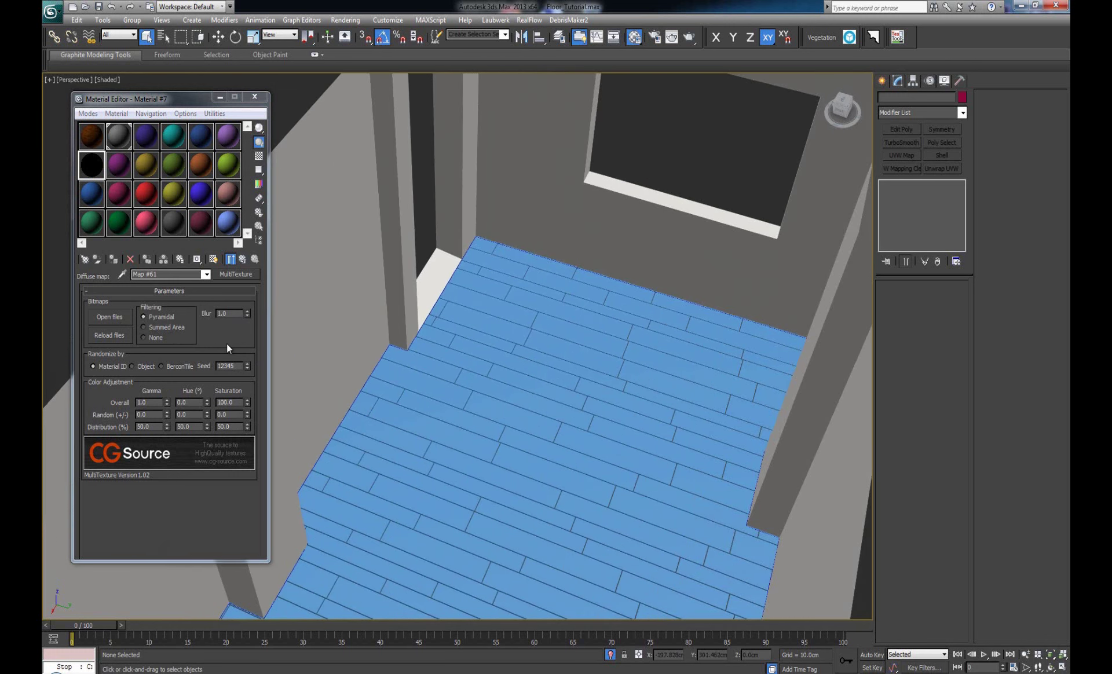
{"action": "left_click", "coordinate": [117, 316]}
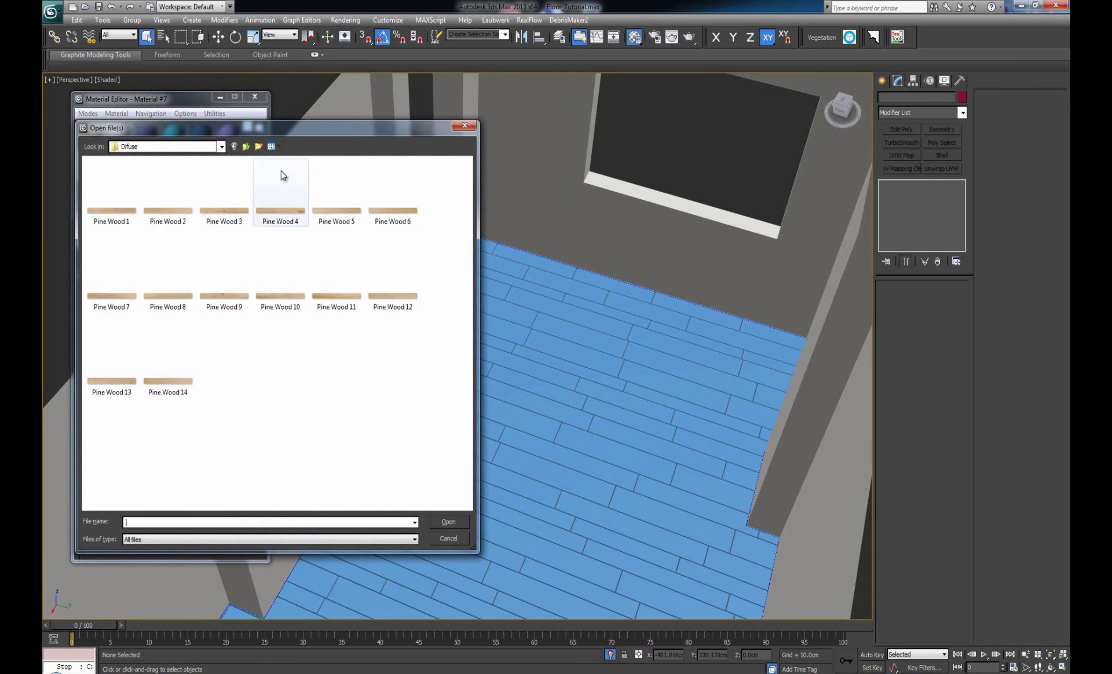
{"action": "left_click_drag", "start_coordinate": [287, 127], "coordinate": [536, 101]}
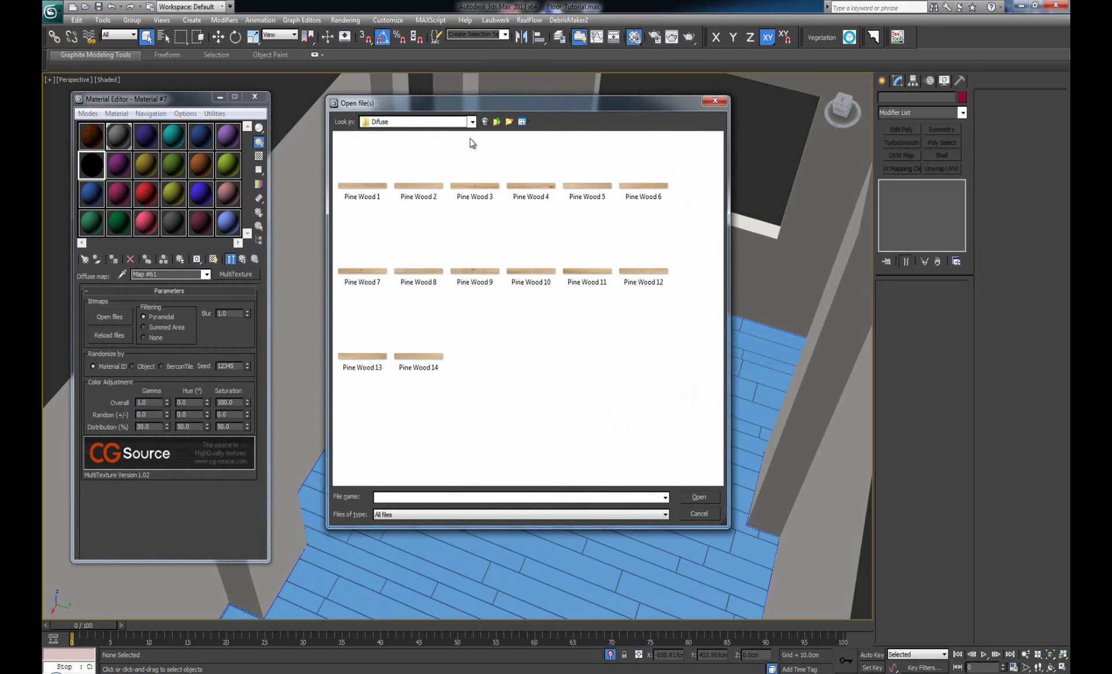
{"action": "left_click", "coordinate": [359, 180]}
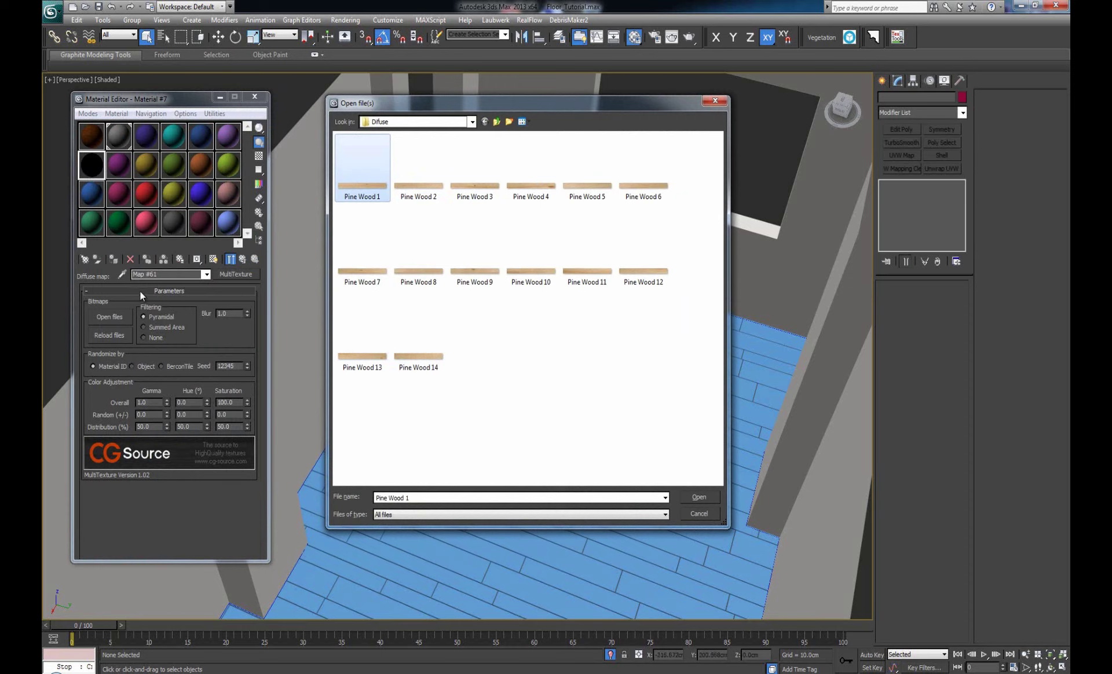
{"action": "left_click", "coordinate": [435, 347], "text": "shift"}
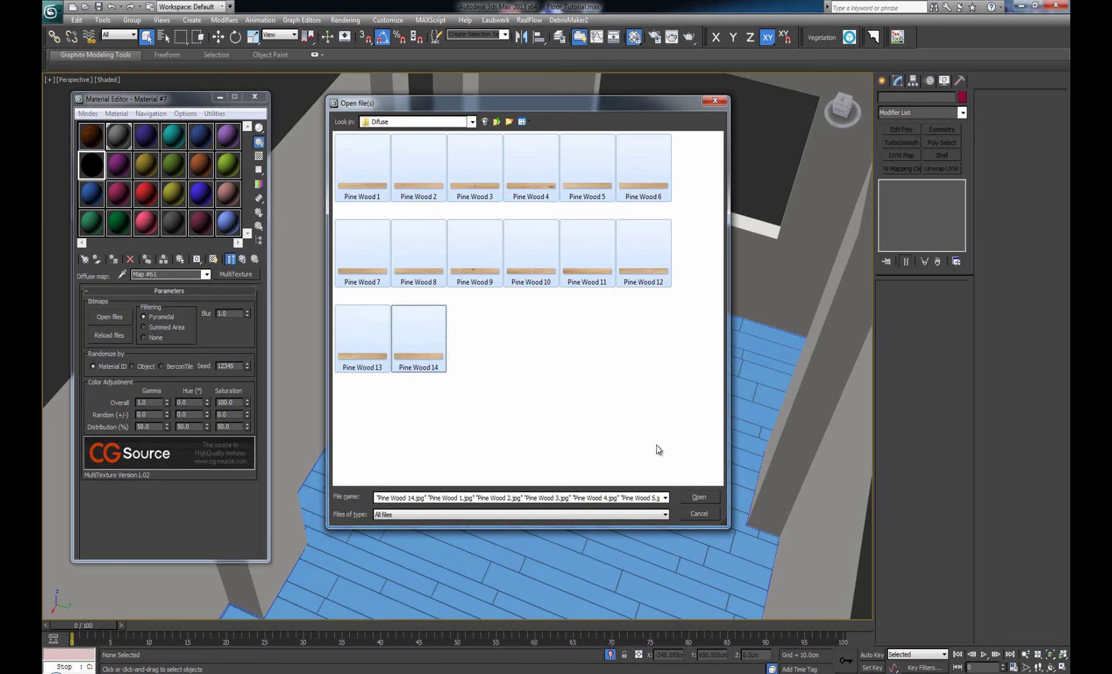
{"action": "left_click", "coordinate": [706, 493]}
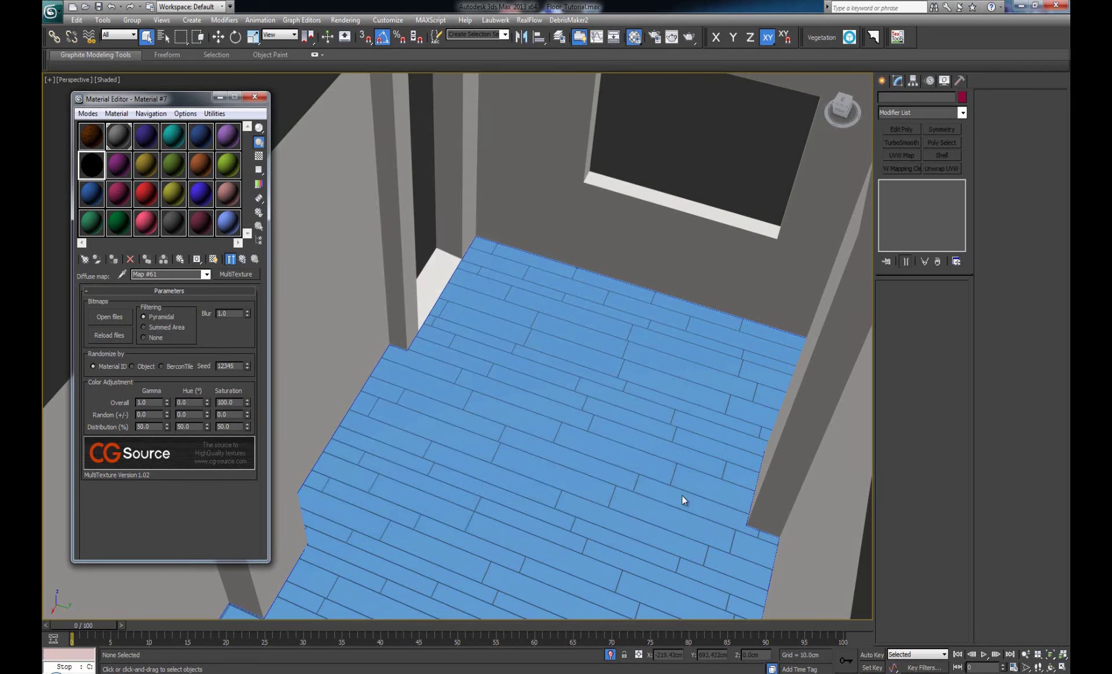
Step: Switch to Windows Explorer, open Pine Wood 1 from the Difuse folder in Windows Photo Viewer and leaf through the board images
{"action": "key", "text": "alt+Tab"}
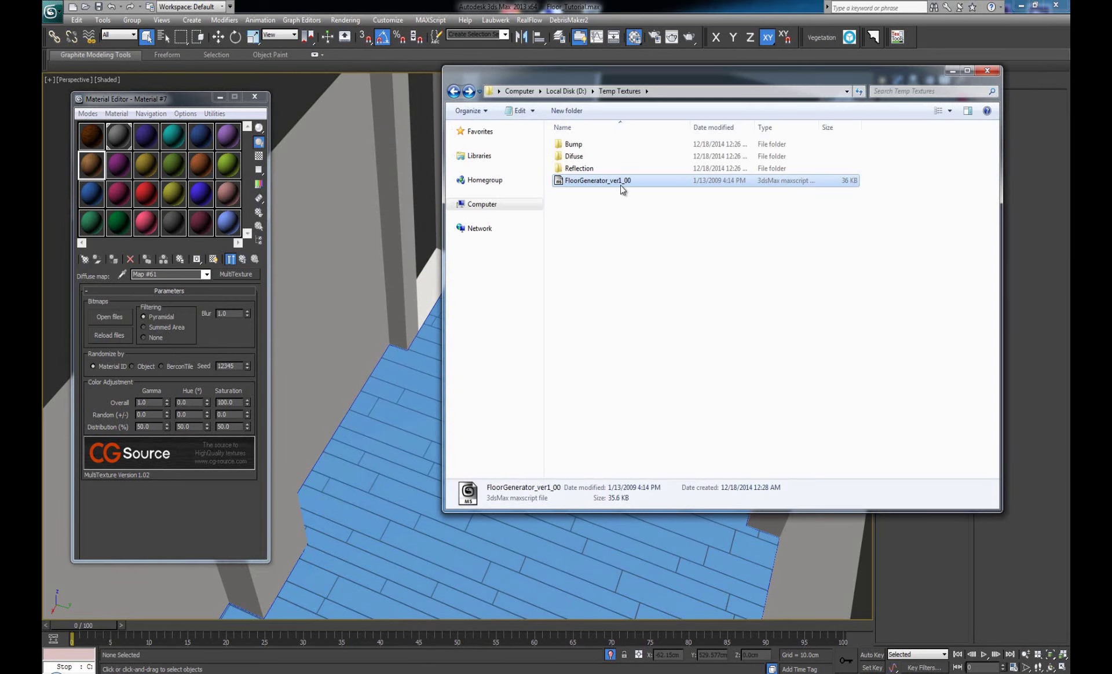
{"action": "double_click", "coordinate": [600, 155]}
{"action": "double_click", "coordinate": [582, 134]}
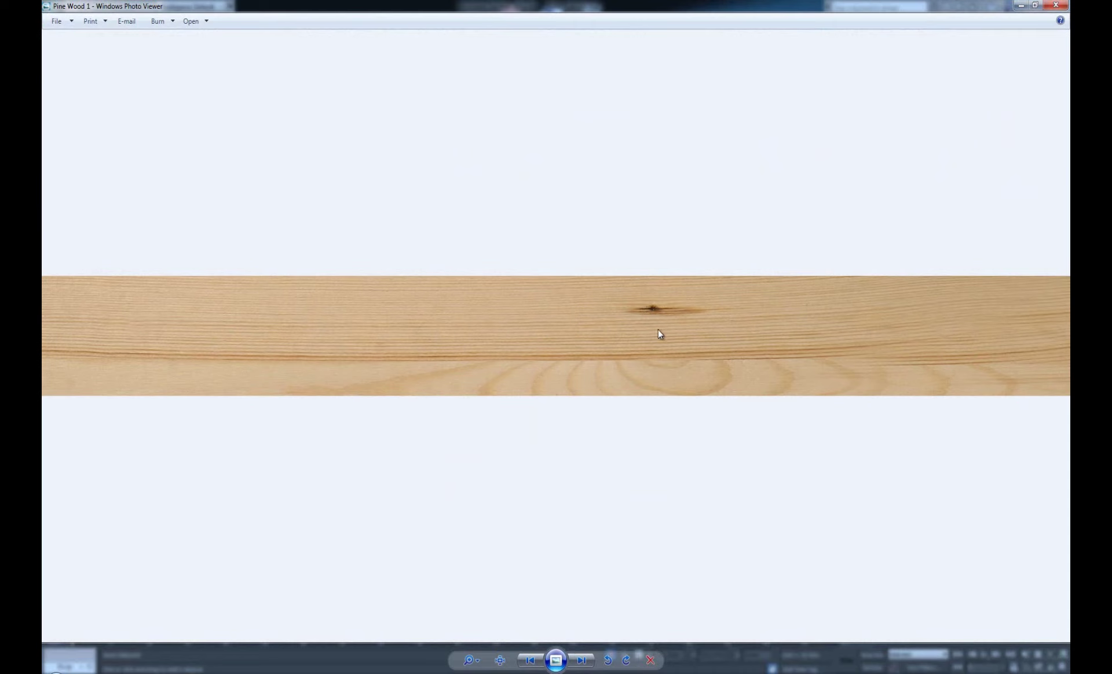
{"action": "key", "text": "Right"}
{"action": "key", "text": "Right"}
{"action": "key", "text": "Right"}
{"action": "key", "text": "Right"}
{"action": "key", "text": "Right"}
{"action": "key", "text": "Right"}
{"action": "key", "text": "Right"}
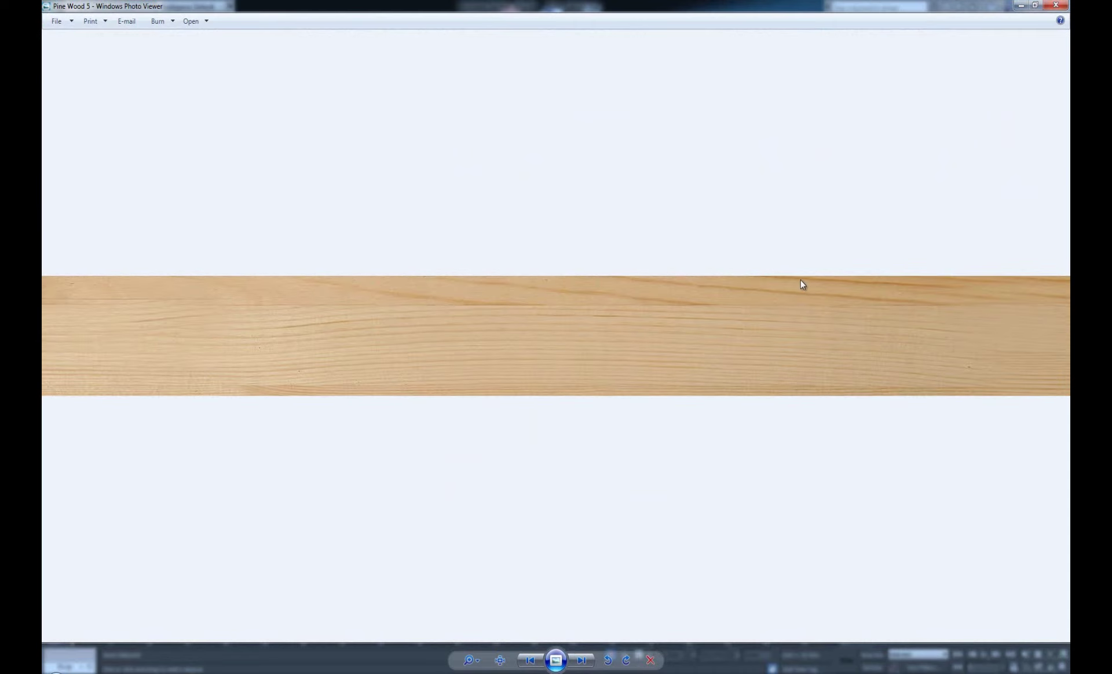
{"action": "key", "text": "Right"}
{"action": "key", "text": "Right"}
{"action": "key", "text": "Right"}
{"action": "key", "text": "Right"}
{"action": "key", "text": "Right"}
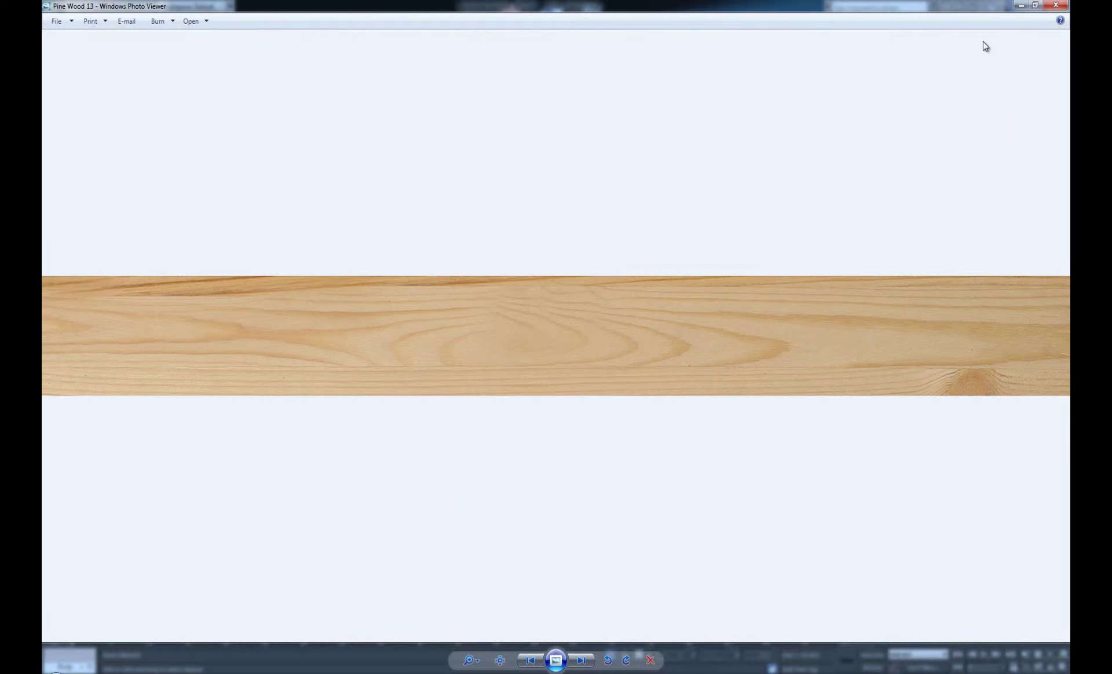
{"action": "key", "text": "Right"}
{"action": "key", "text": "Right"}
{"action": "key", "text": "Right"}
{"action": "key", "text": "Right"}
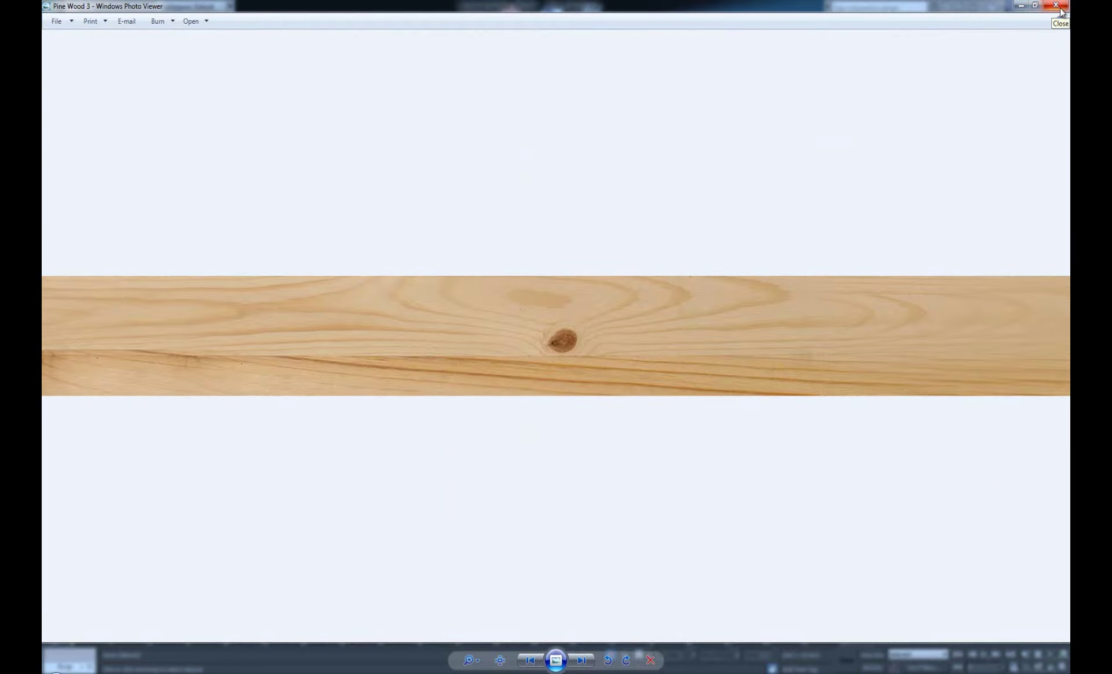
{"action": "left_click", "coordinate": [1060, 6]}
{"action": "left_click", "coordinate": [597, 162]}
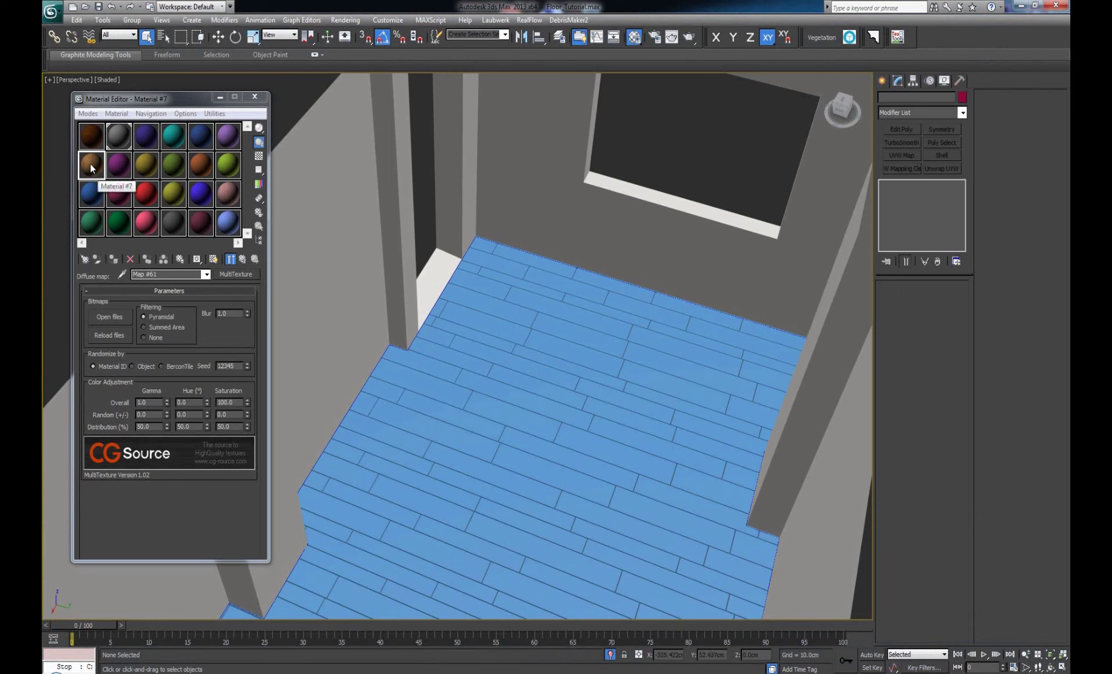
Step: Apply Material #7 to the board floor and display its pine texture in the viewport
{"action": "left_click_drag", "start_coordinate": [90, 163], "coordinate": [509, 388]}
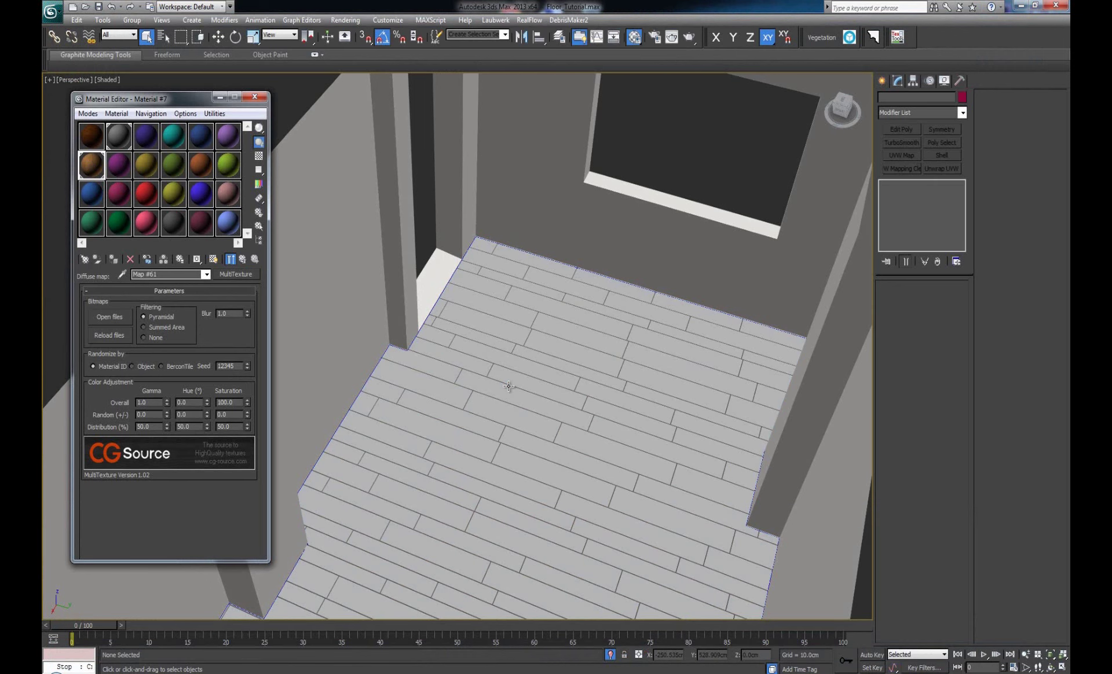
{"action": "left_click", "coordinate": [214, 260]}
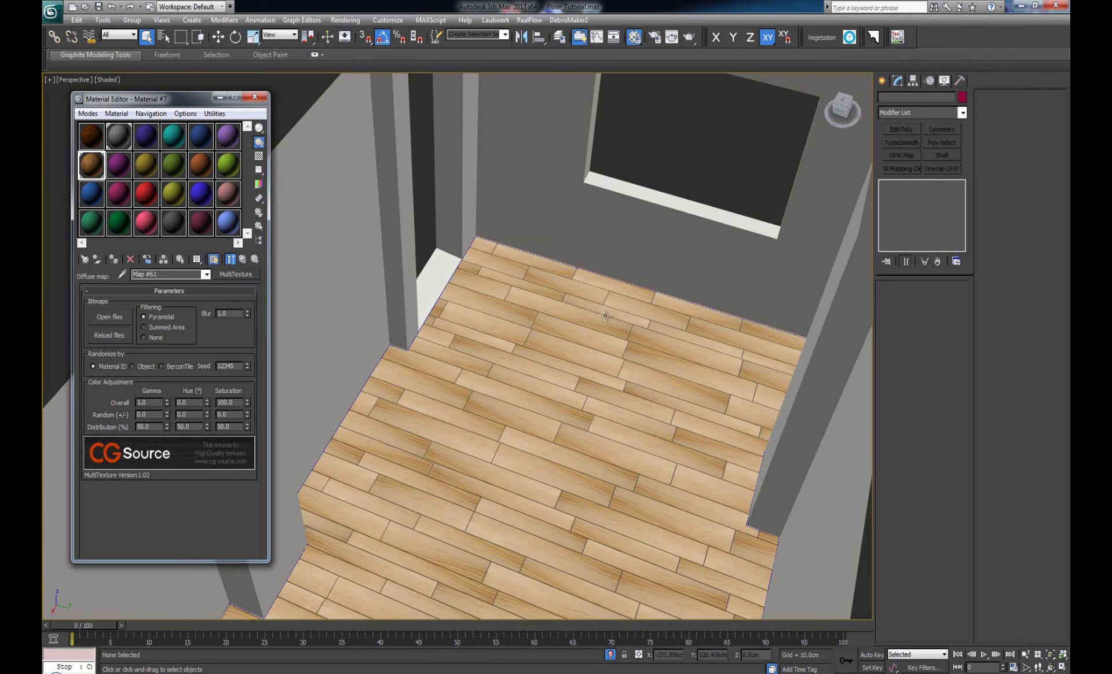
Step: View the room through the camera and unhide all scene objects
{"action": "key", "text": "c"}
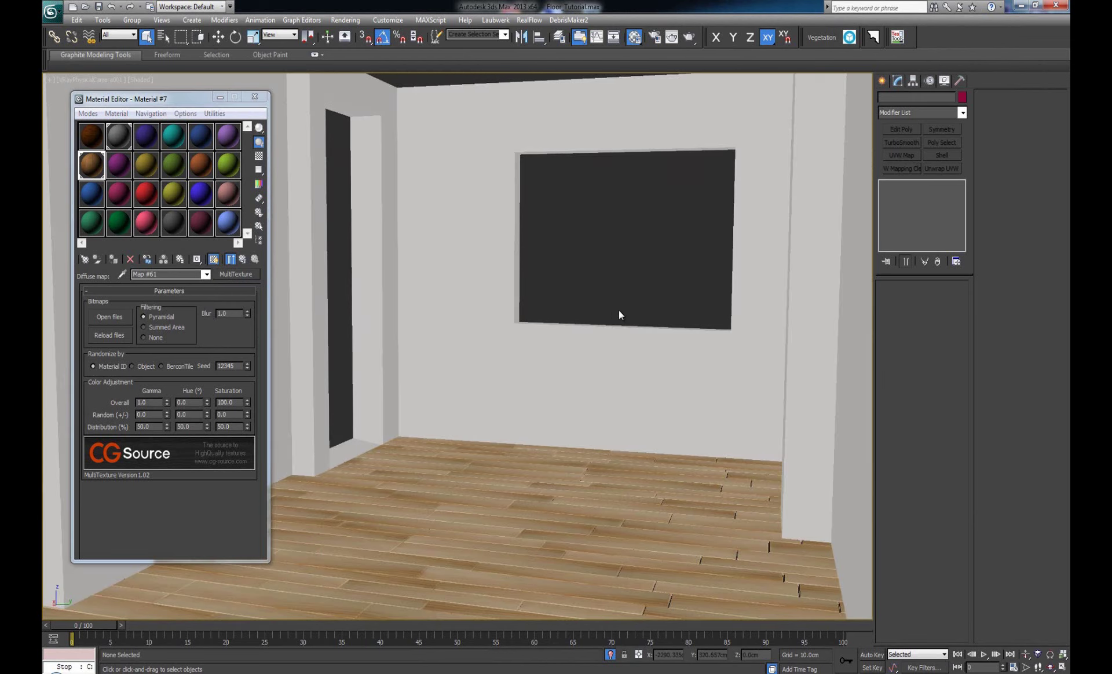
{"action": "right_click", "coordinate": [587, 252]}
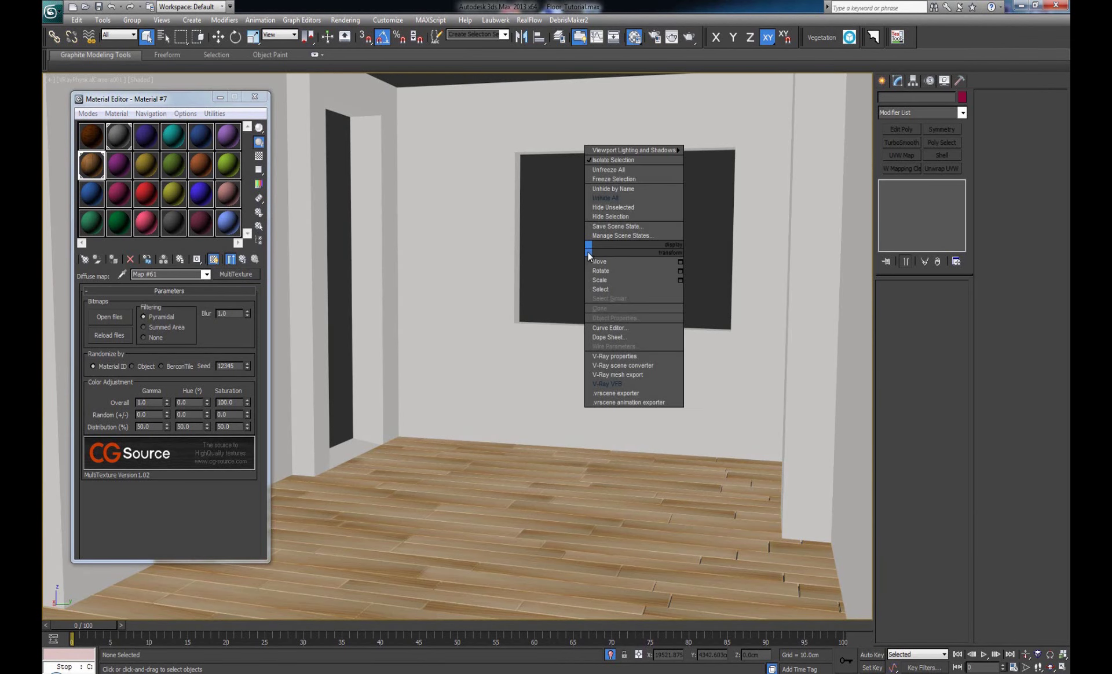
{"action": "left_click", "coordinate": [633, 197]}
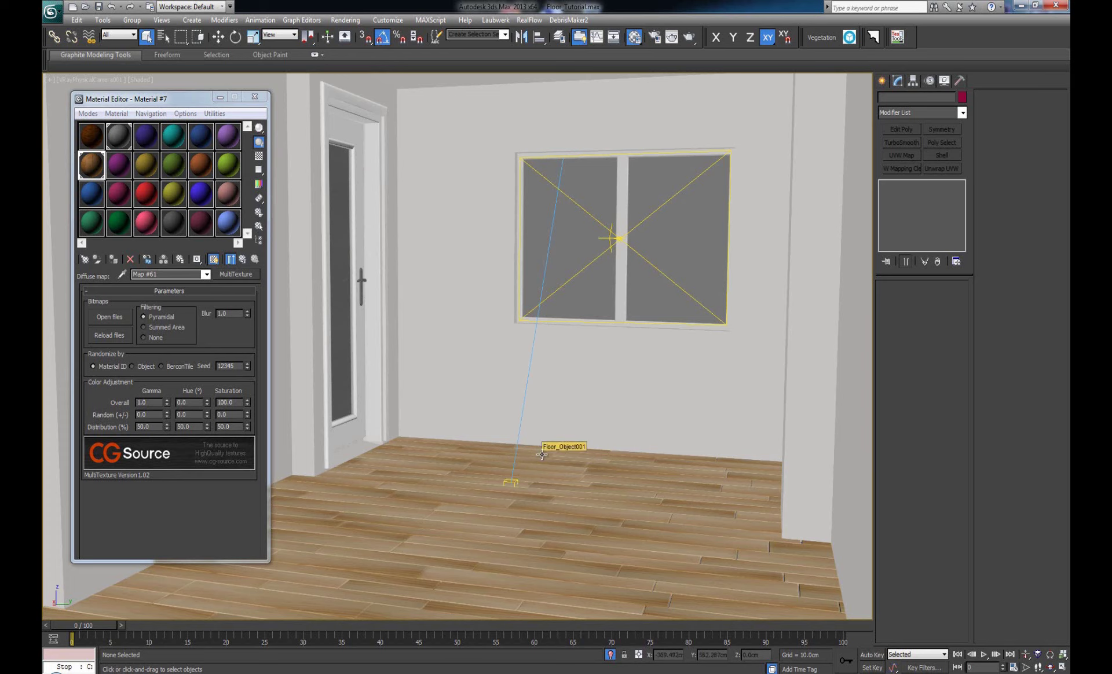
Step: Replace the full test render with a V-Ray region render of the foreground floor and inspect the boards up close
{"action": "key", "text": "shift+q"}
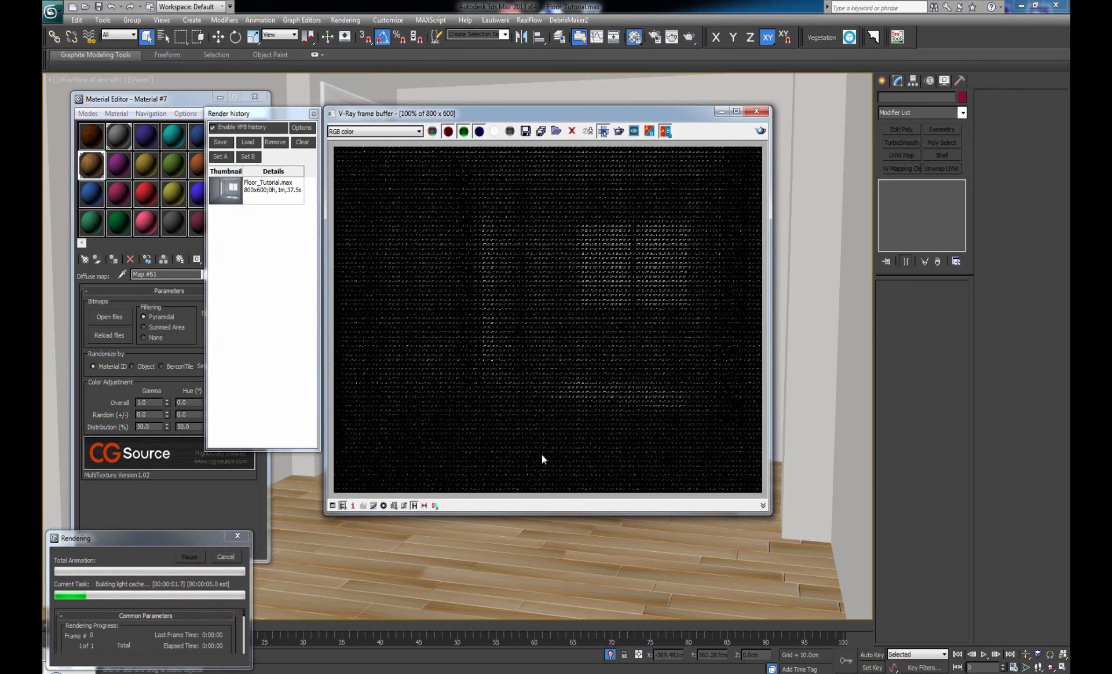
{"action": "left_click", "coordinate": [232, 557]}
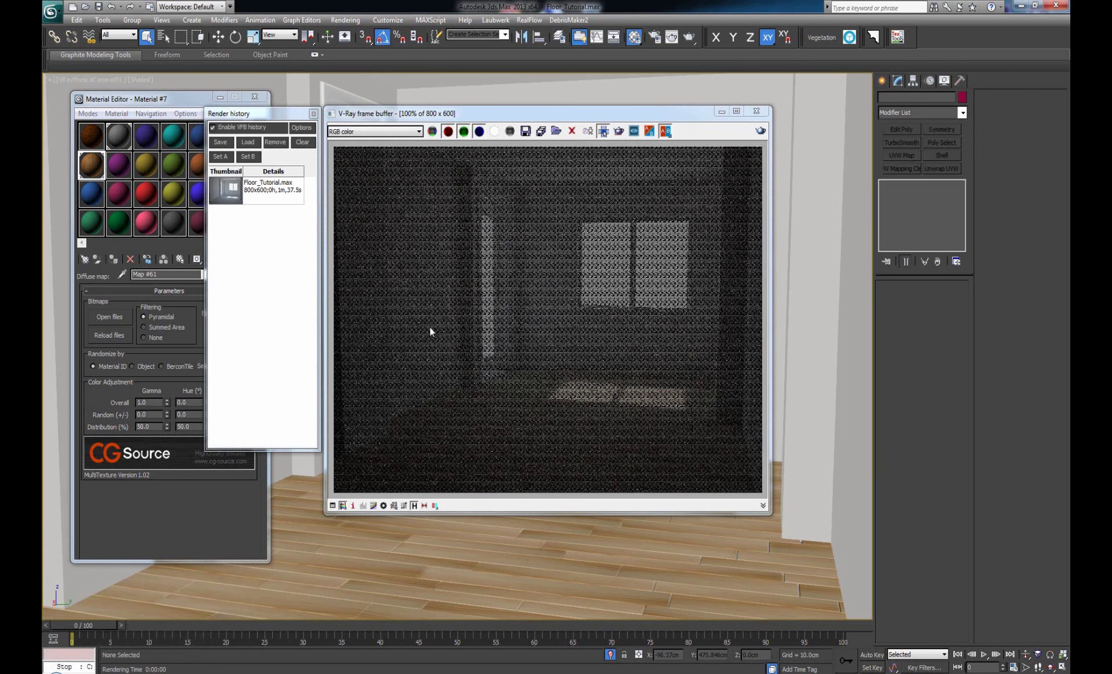
{"action": "left_click", "coordinate": [619, 133]}
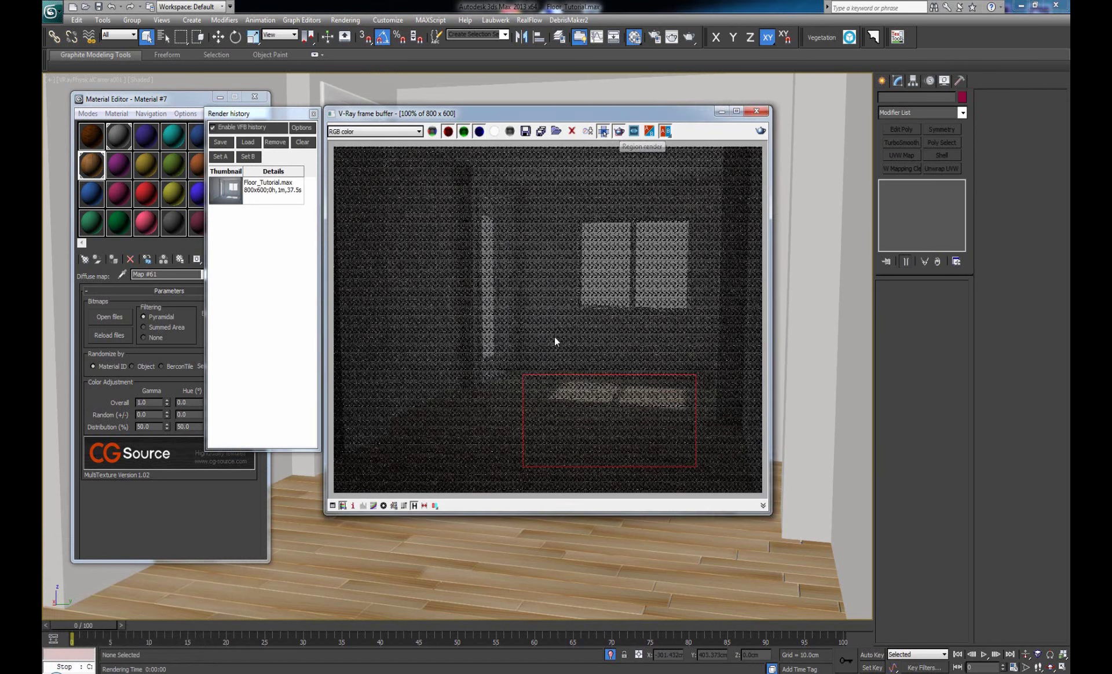
{"action": "left_click_drag", "start_coordinate": [417, 400], "coordinate": [585, 503]}
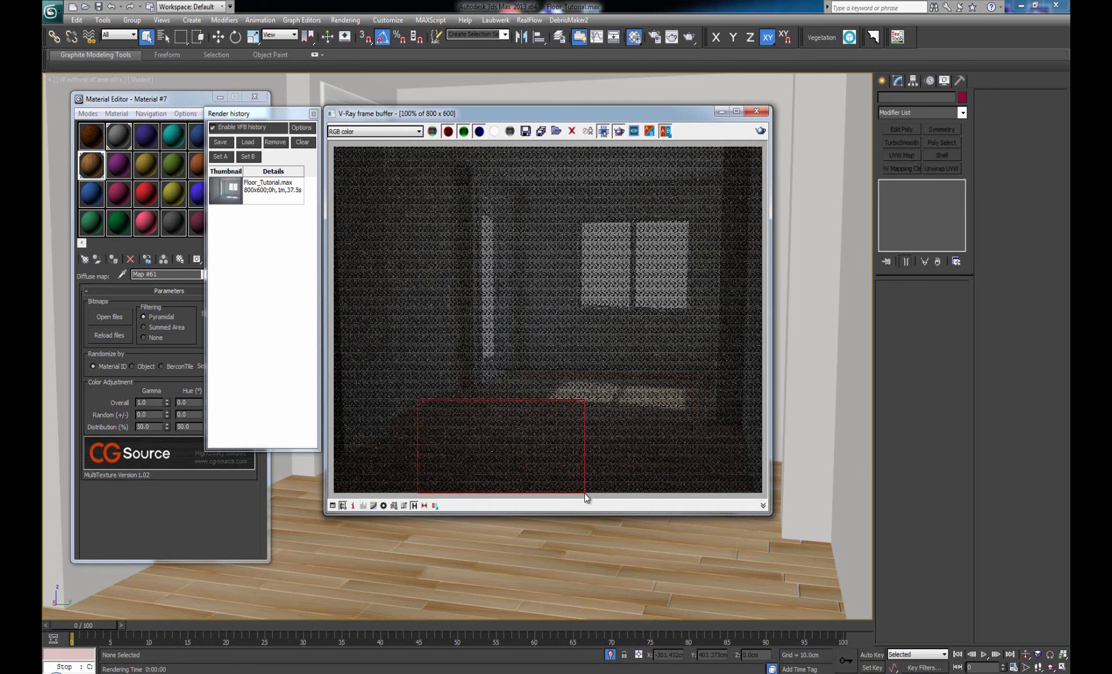
{"action": "left_click", "coordinate": [761, 131]}
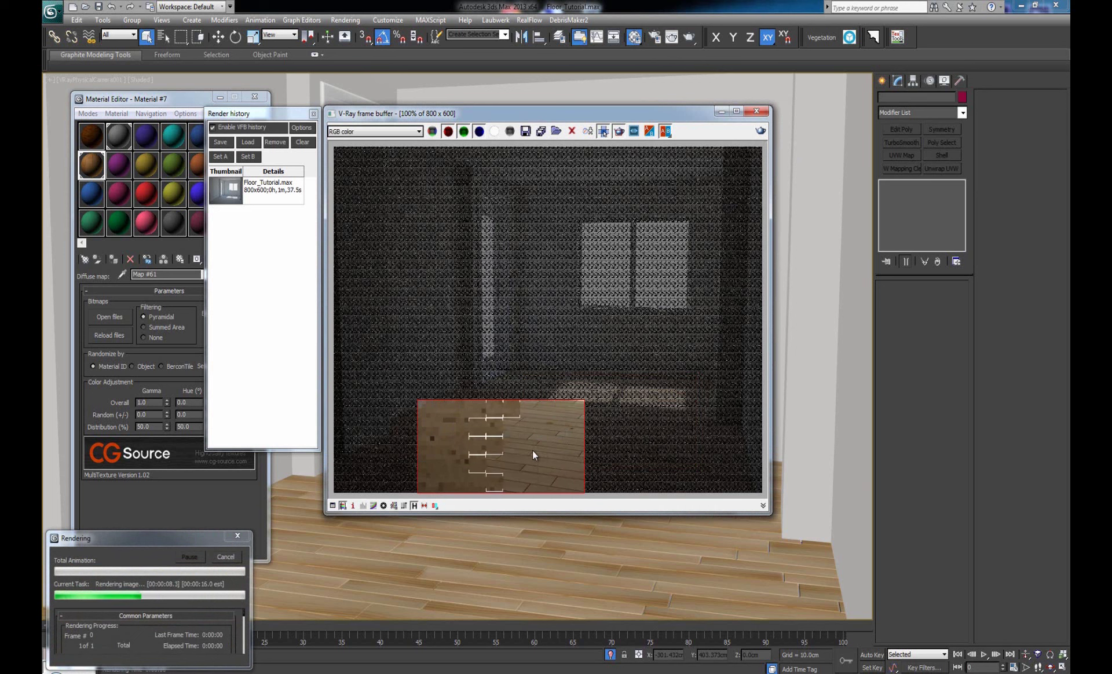
{"action": "scroll", "coordinate": [533, 450], "scroll_direction": "up", "scroll_amount": 2}
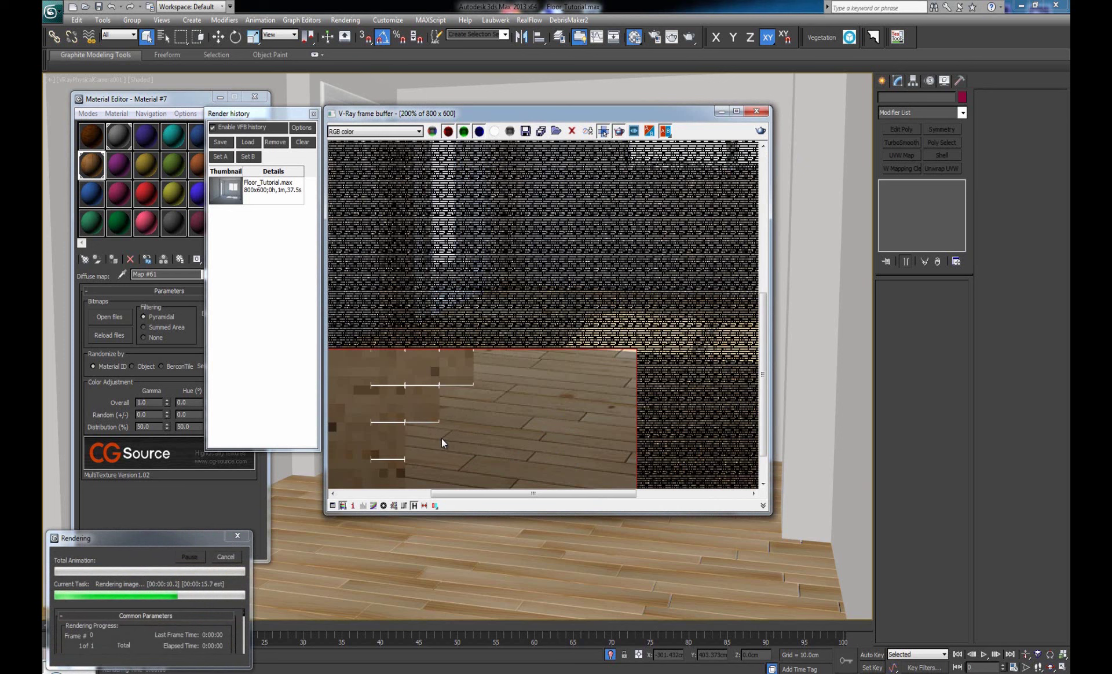
{"action": "middle_click_drag", "start_coordinate": [442, 443], "coordinate": [473, 401]}
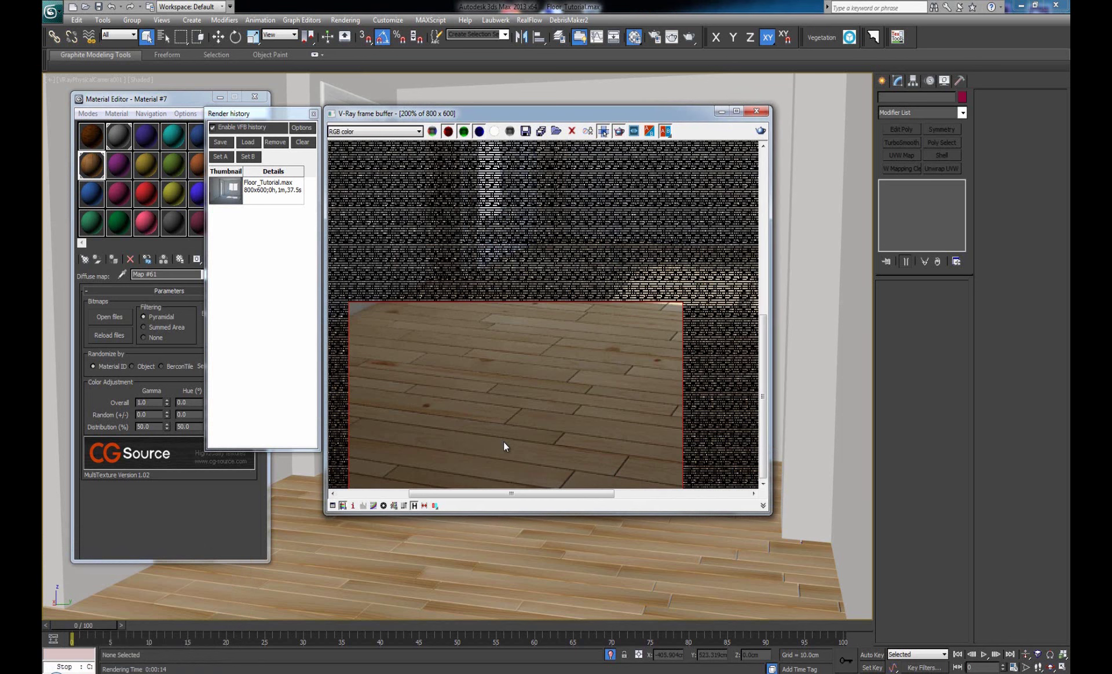
{"action": "scroll", "coordinate": [503, 441], "scroll_direction": "down", "scroll_amount": 1}
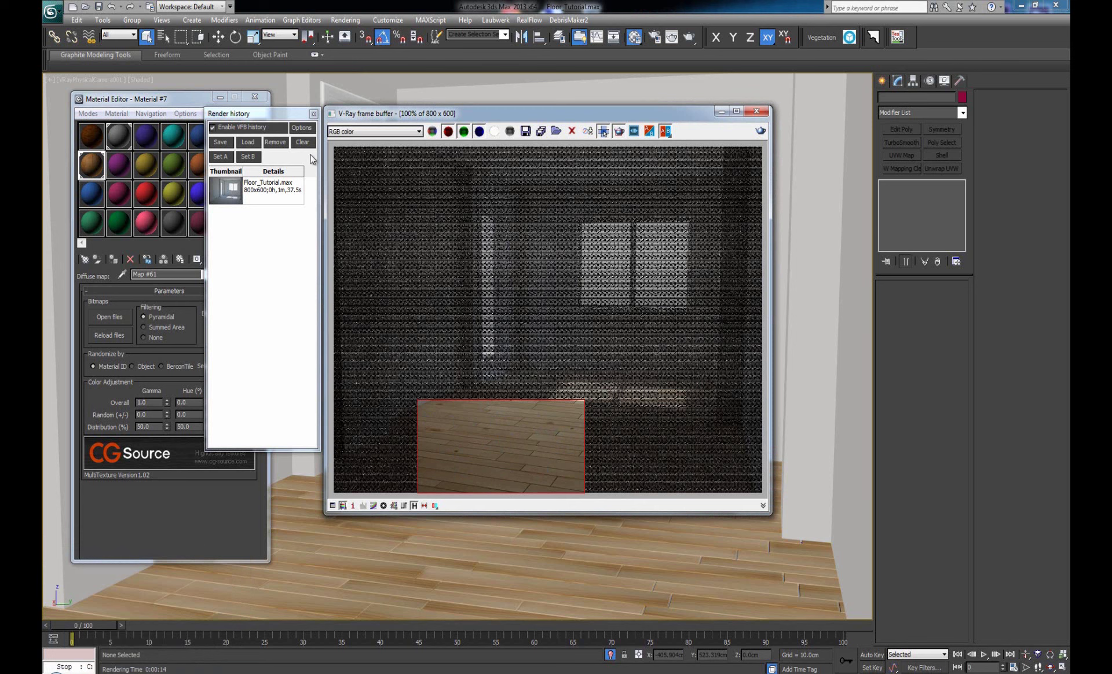
Step: Set the MultiTexture map's overall gamma to 2.0 and re-render the floor region
{"action": "left_click", "coordinate": [181, 440]}
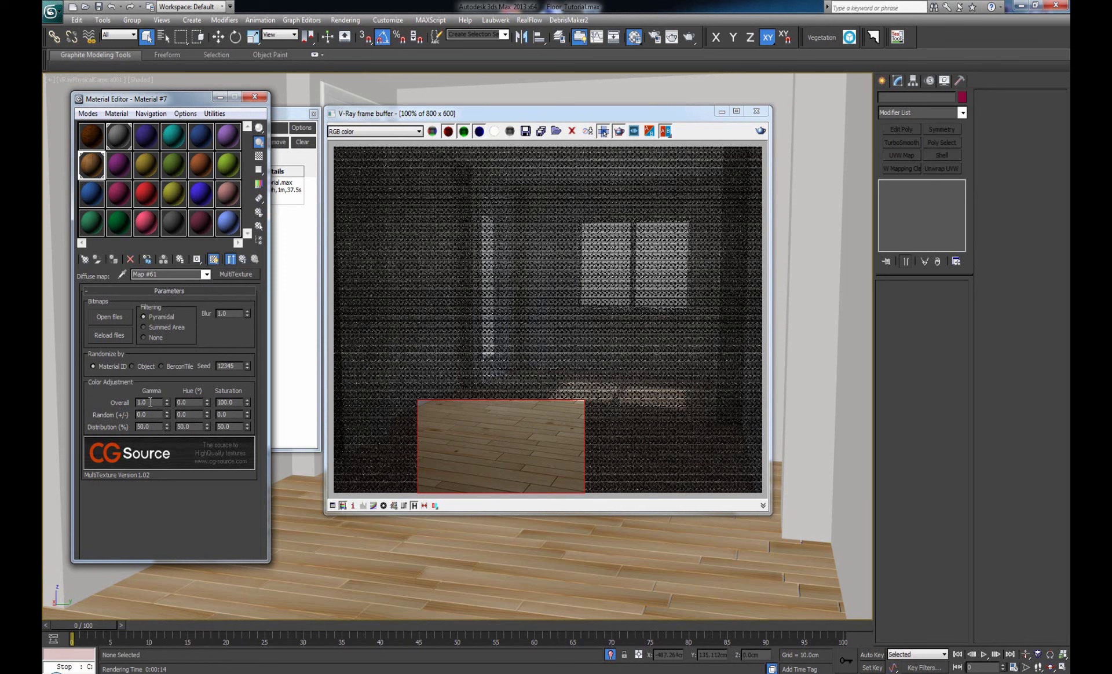
{"action": "left_click_drag", "start_coordinate": [150, 402], "coordinate": [135, 402]}
{"action": "type", "text": "2"}
{"action": "key", "text": "Return"}
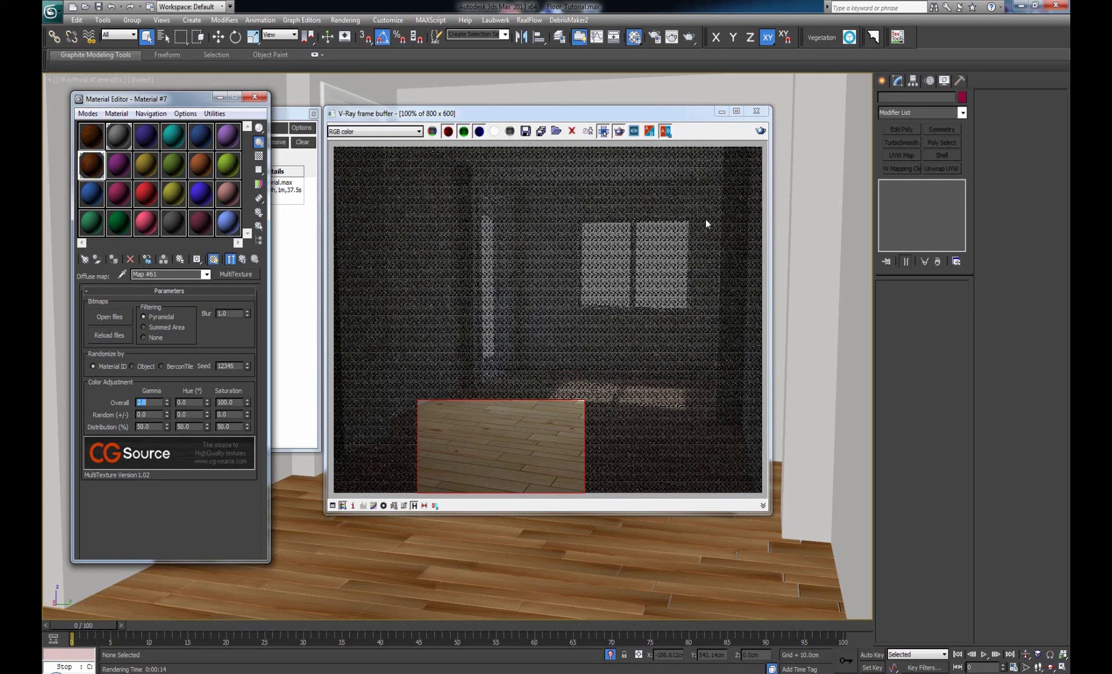
{"action": "left_click", "coordinate": [760, 131]}
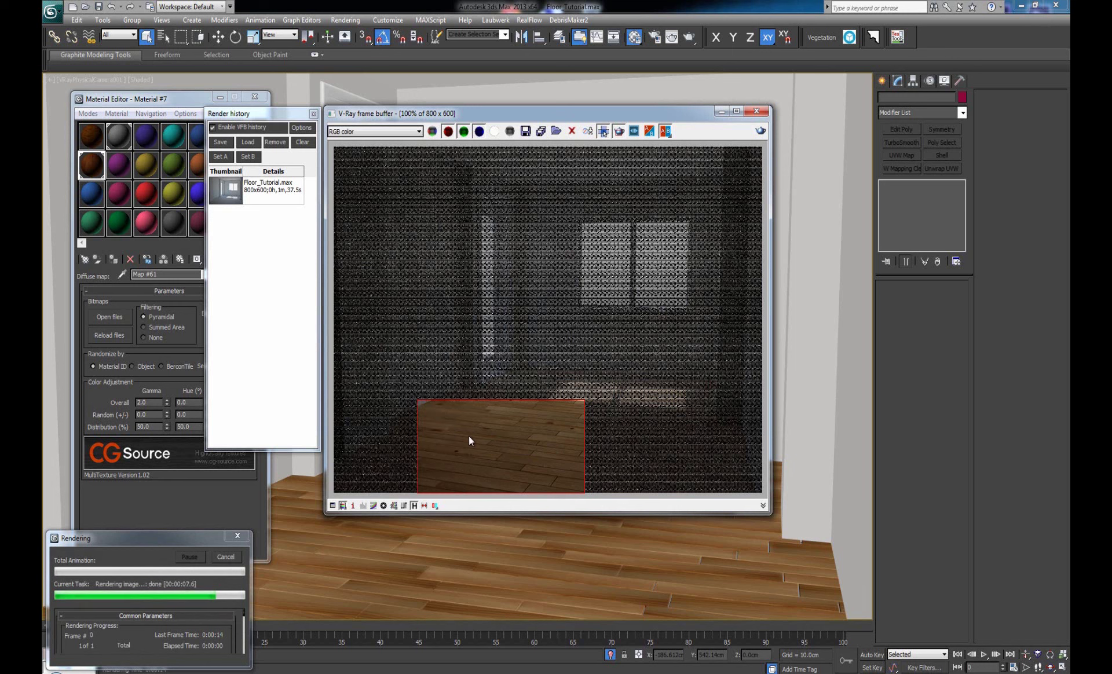
Step: Set the MultiTexture map's random gamma to 1.0 and render the floor region again
{"action": "left_click", "coordinate": [149, 415]}
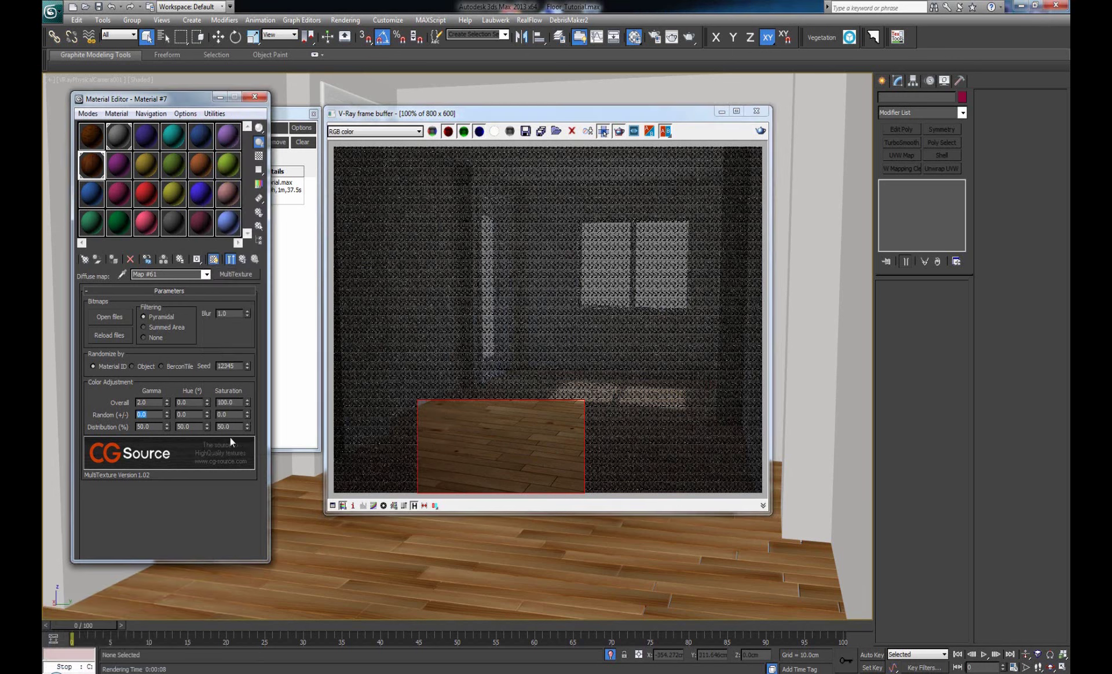
{"action": "type", "text": "1"}
{"action": "key", "text": "Return"}
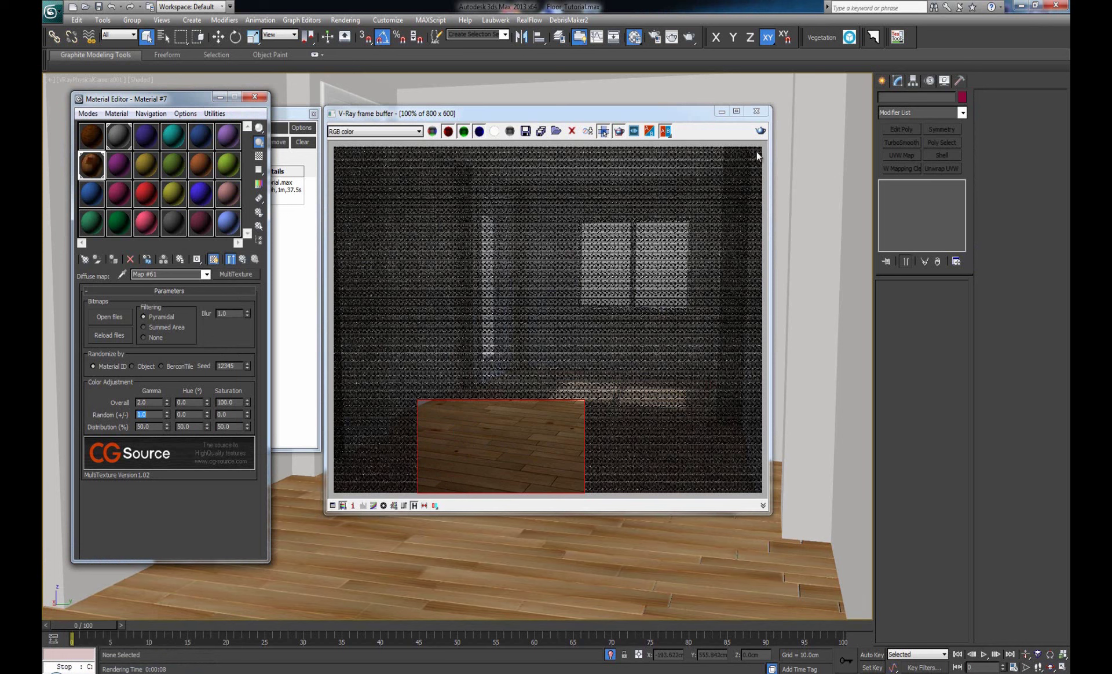
{"action": "left_click", "coordinate": [760, 131]}
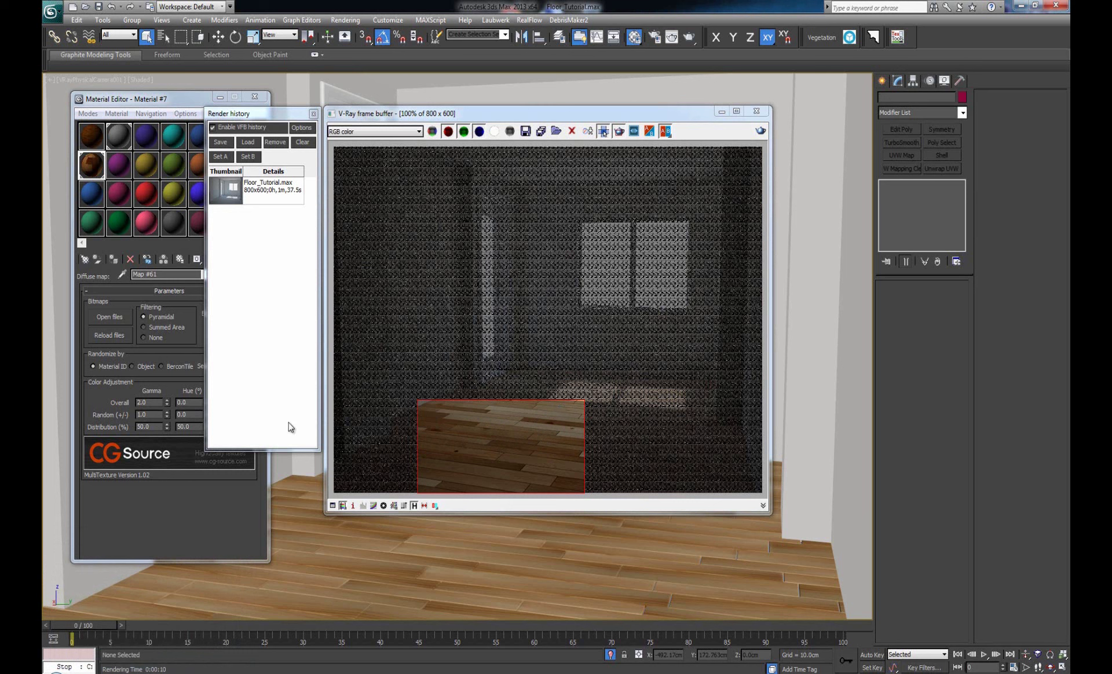
Step: Set the overall gamma to 1.0 and the gamma distribution to 20%, and re-render the floor region
{"action": "left_click", "coordinate": [152, 414]}
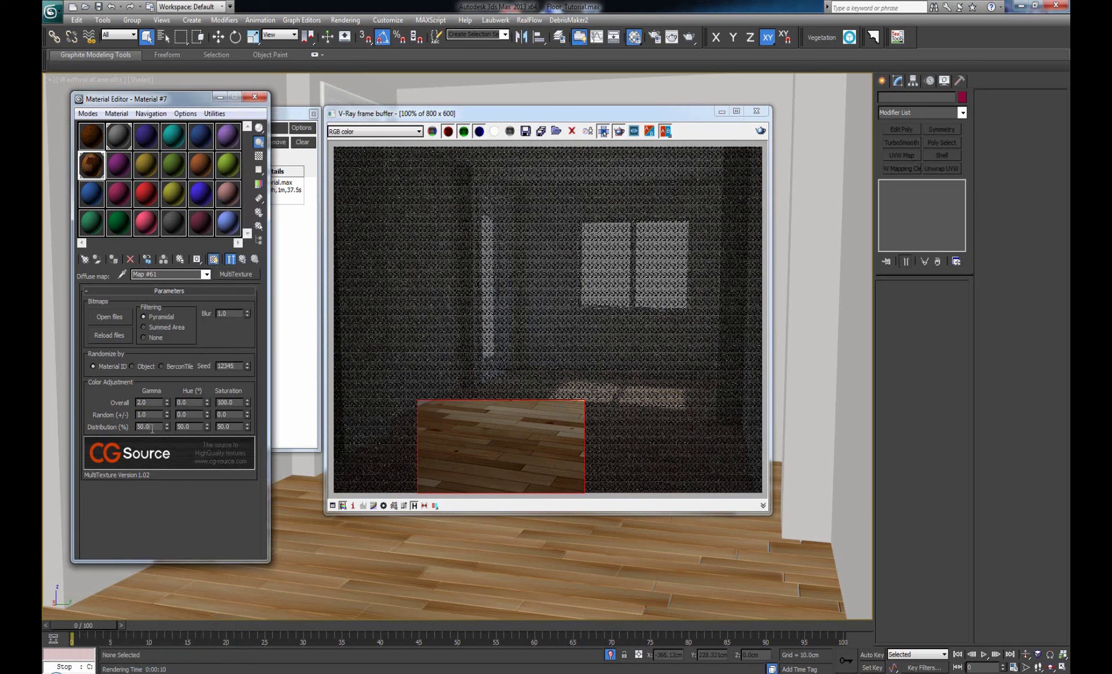
{"action": "double_click", "coordinate": [138, 401]}
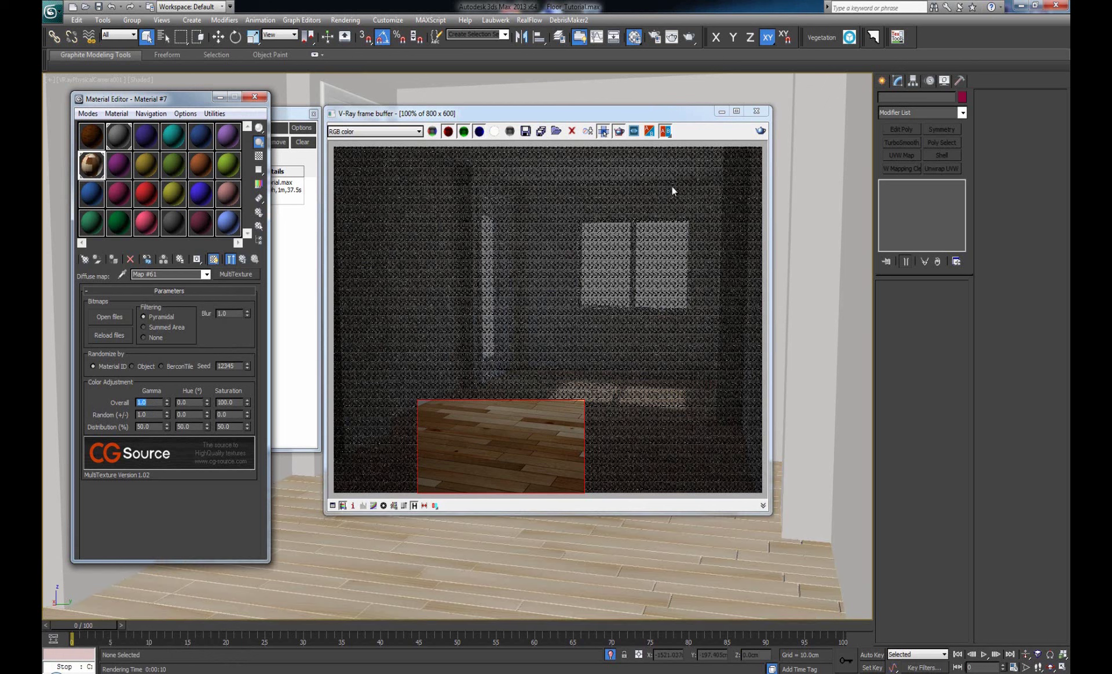
{"action": "double_click", "coordinate": [145, 426]}
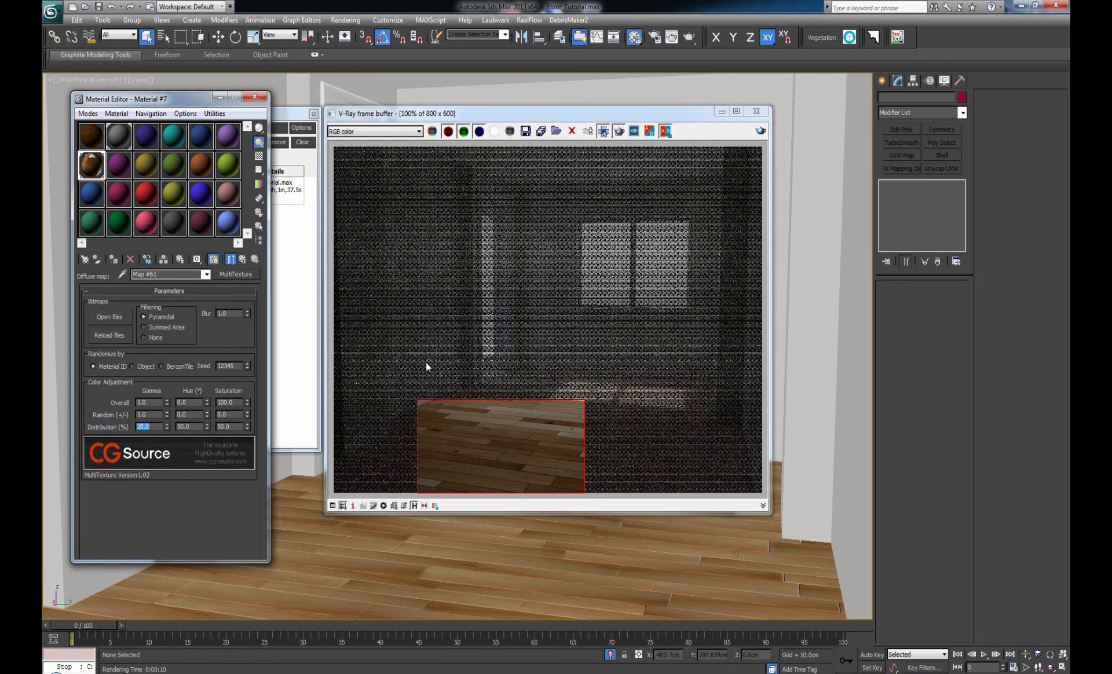
{"action": "left_click", "coordinate": [760, 131]}
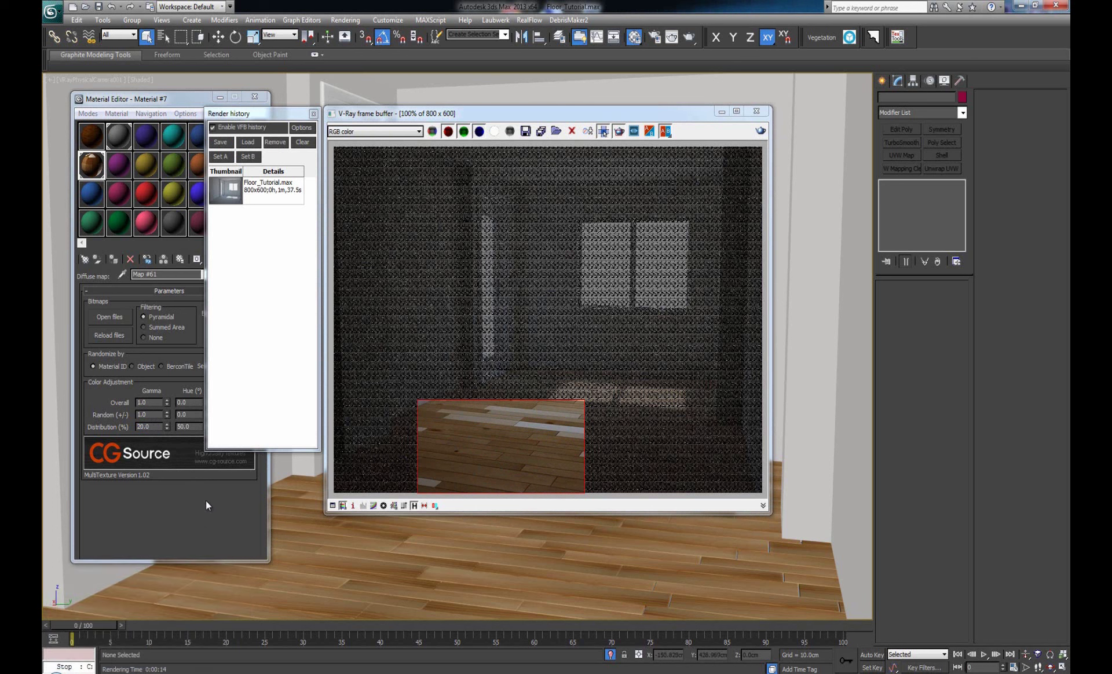
Step: Set the random gamma variation to 0.2 and re-render the floor region
{"action": "left_click_drag", "start_coordinate": [149, 415], "coordinate": [138, 415]}
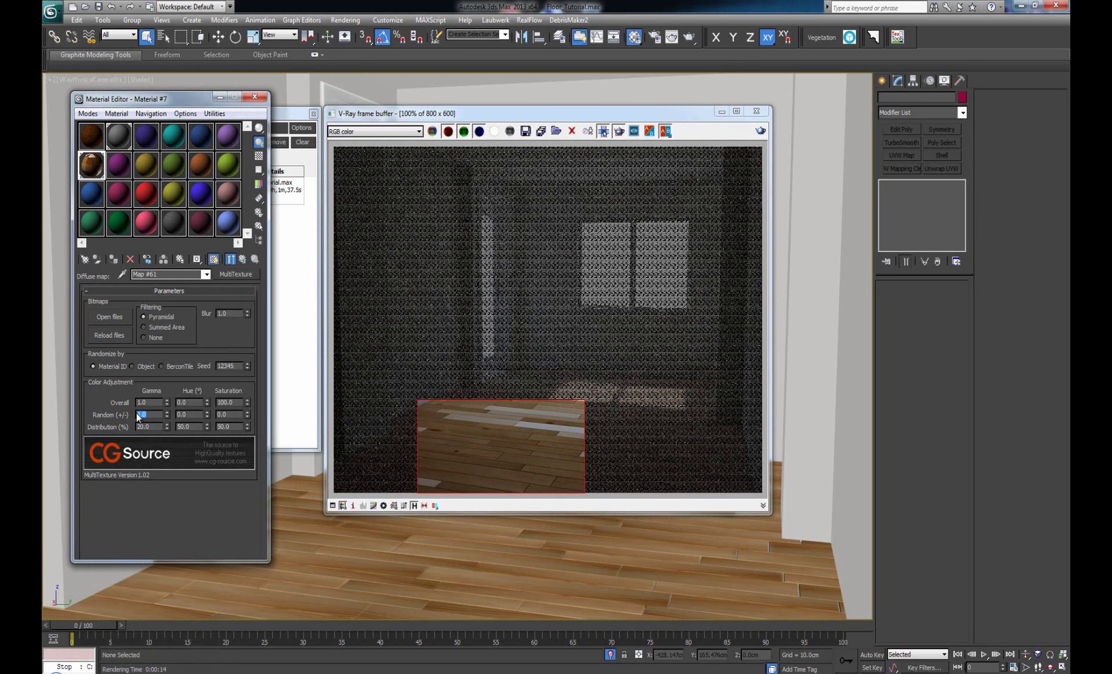
{"action": "type", "text": "0.2"}
{"action": "key", "text": "Return"}
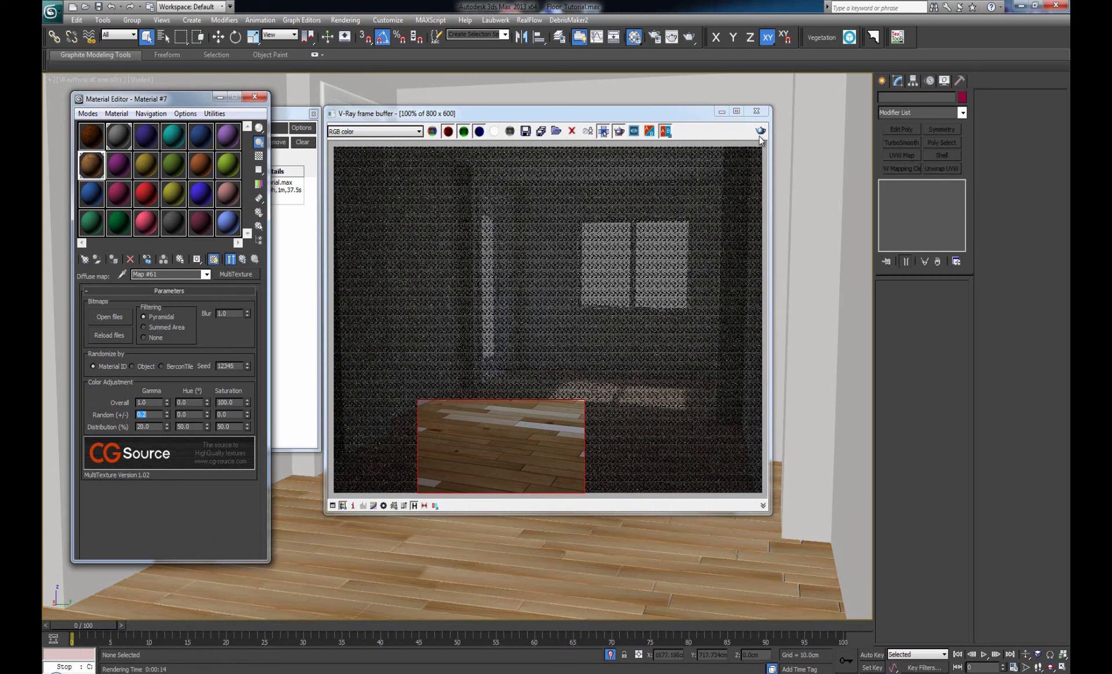
{"action": "left_click", "coordinate": [760, 132]}
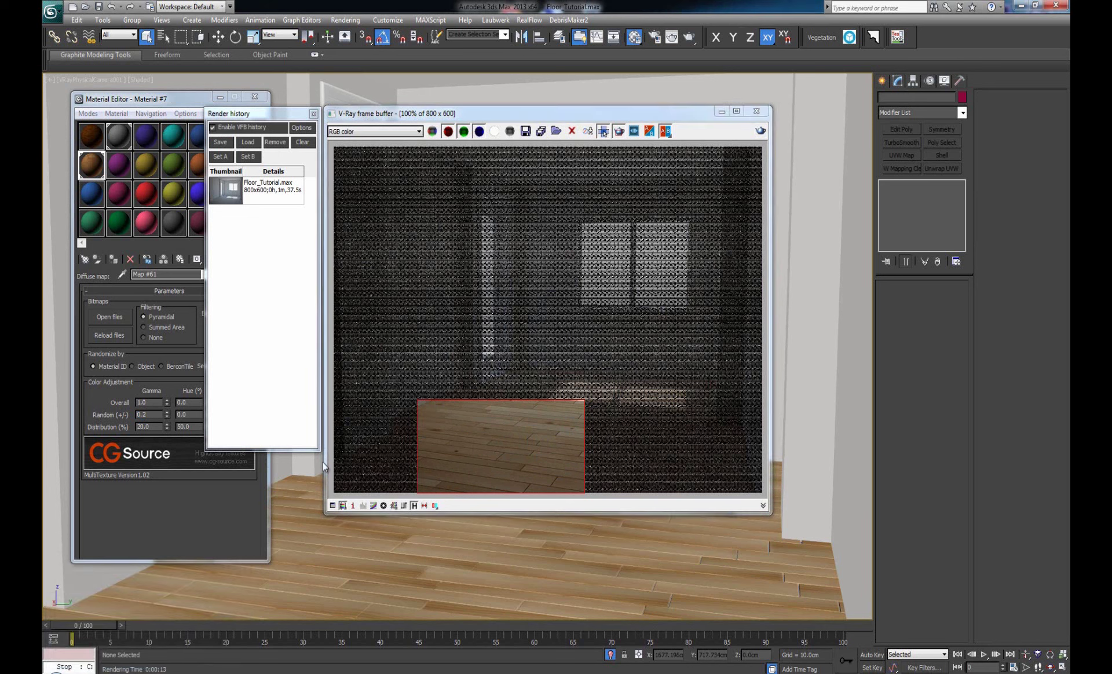
Step: Set the random hue variation to 20 and re-render the floor region
{"action": "left_click", "coordinate": [167, 497]}
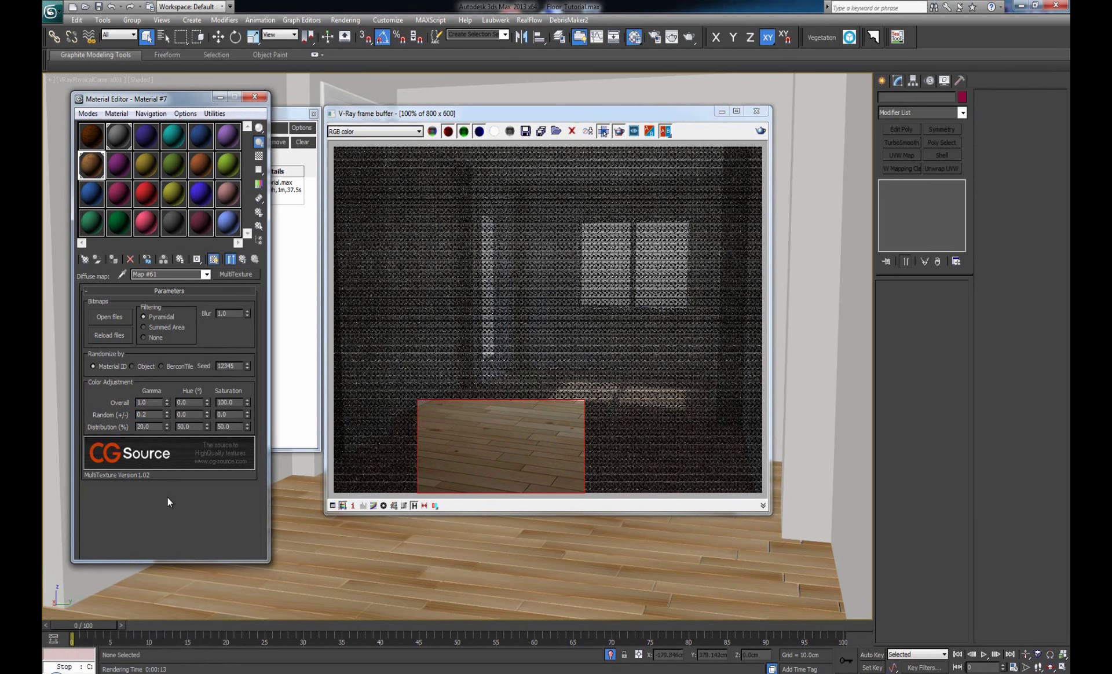
{"action": "double_click", "coordinate": [184, 413]}
{"action": "type", "text": "20"}
{"action": "key", "text": "Return"}
{"action": "left_click", "coordinate": [760, 130]}
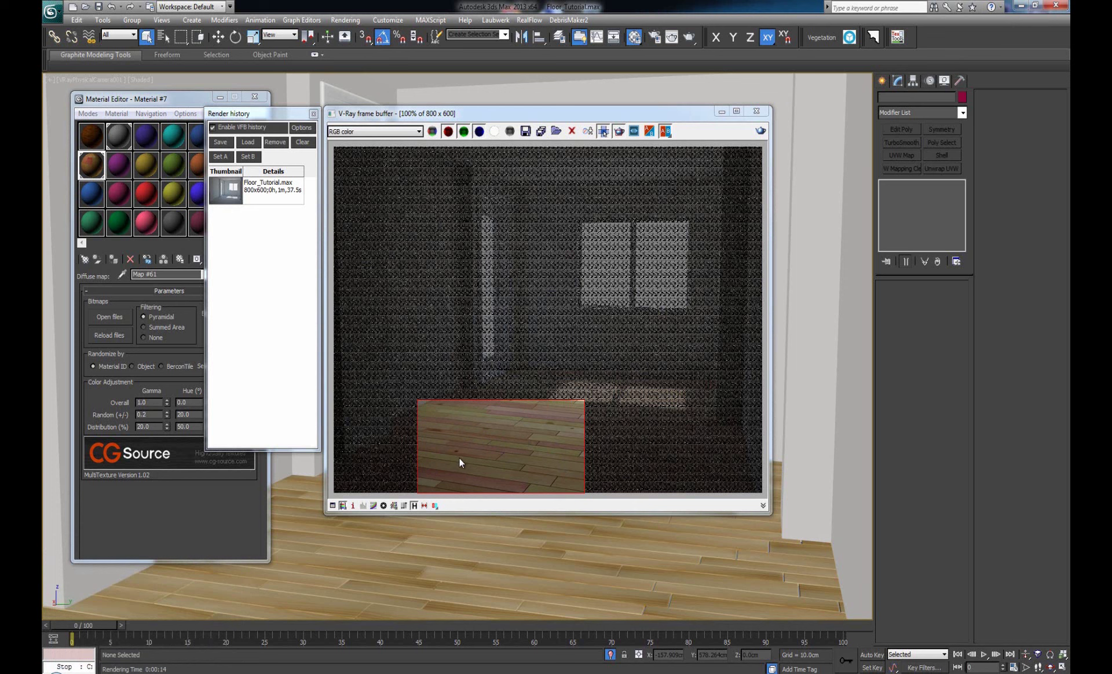
Step: Set the random hue to 0.0 and the random saturation to 25.0, and re-render the floor region
{"action": "left_click", "coordinate": [182, 475]}
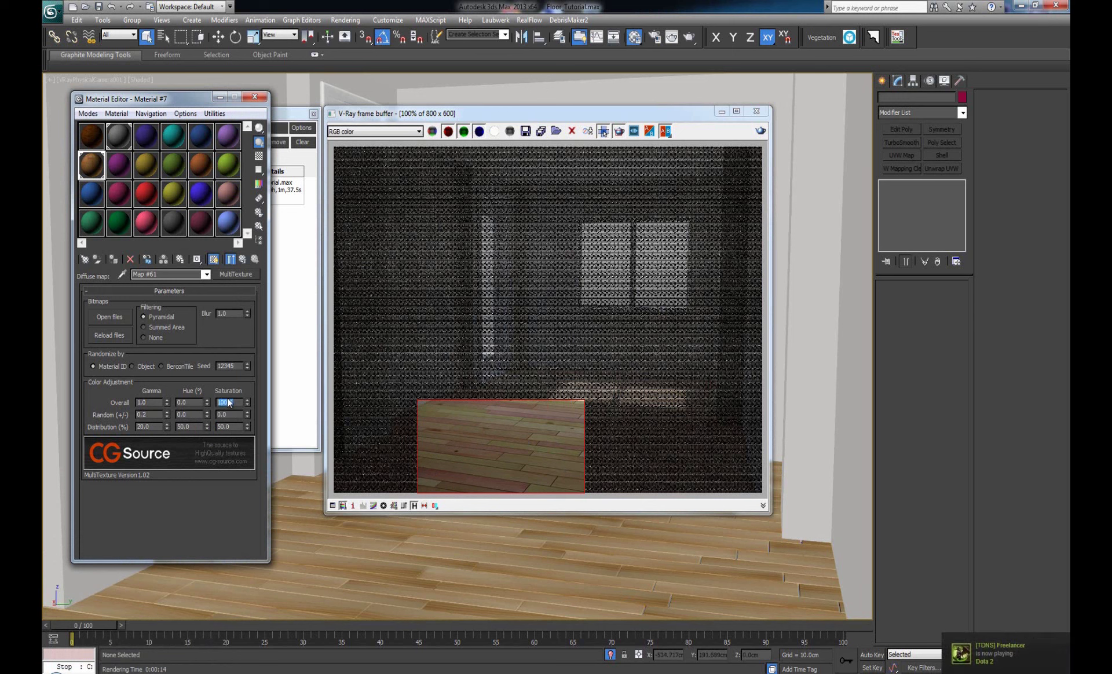
{"action": "left_click", "coordinate": [229, 402]}
{"action": "double_click", "coordinate": [235, 414]}
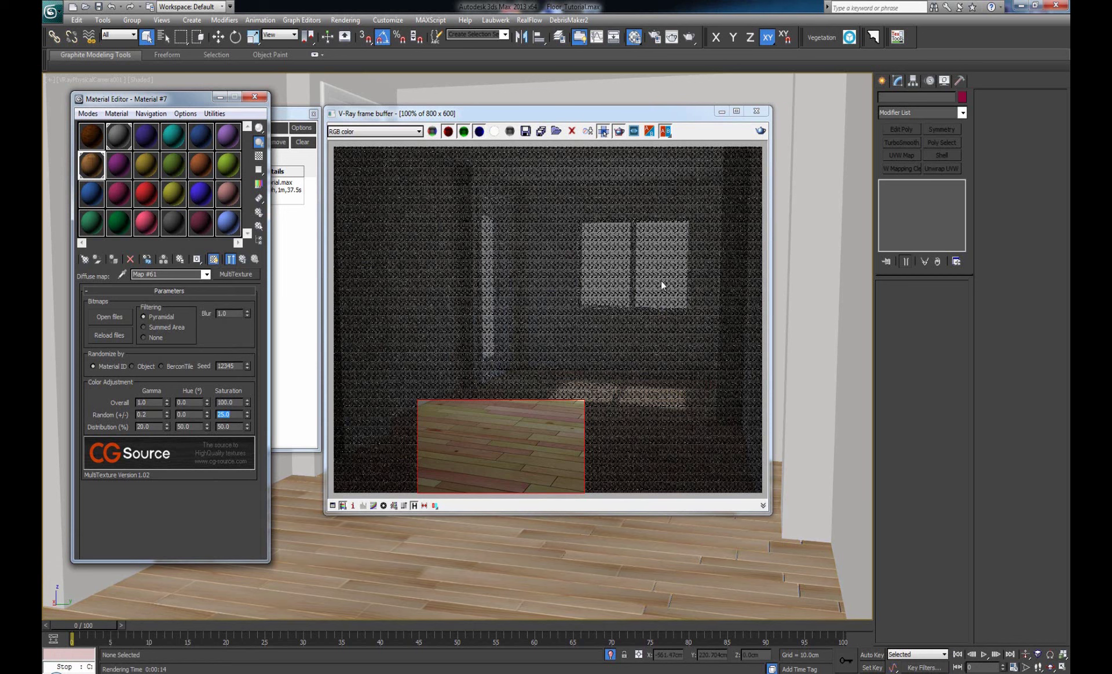
{"action": "left_click", "coordinate": [760, 132]}
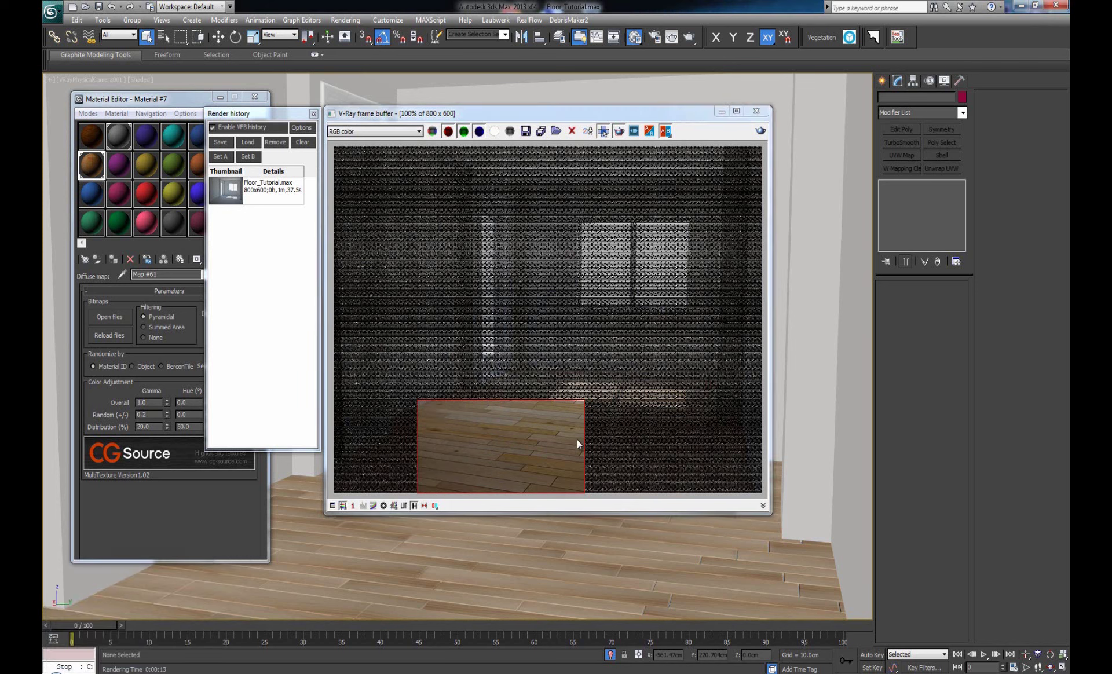
Step: Turn off region rendering and test render the whole camera view, closing the frame buffer and Material Editor when done
{"action": "left_click", "coordinate": [214, 496]}
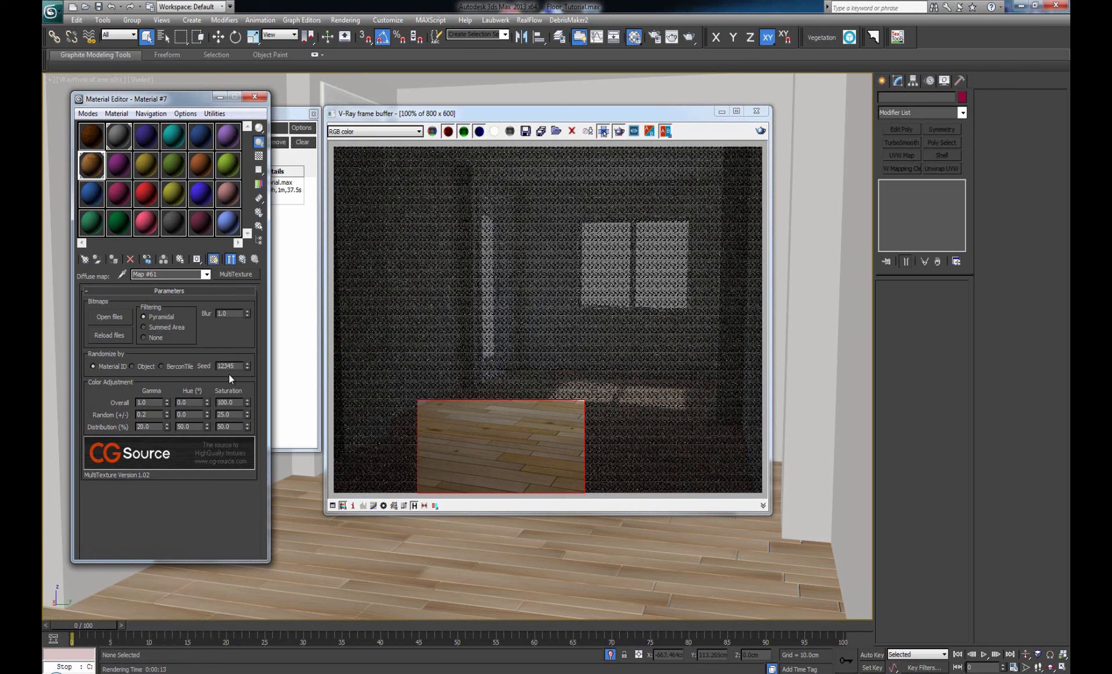
{"action": "left_click", "coordinate": [619, 130]}
{"action": "left_click", "coordinate": [581, 388]}
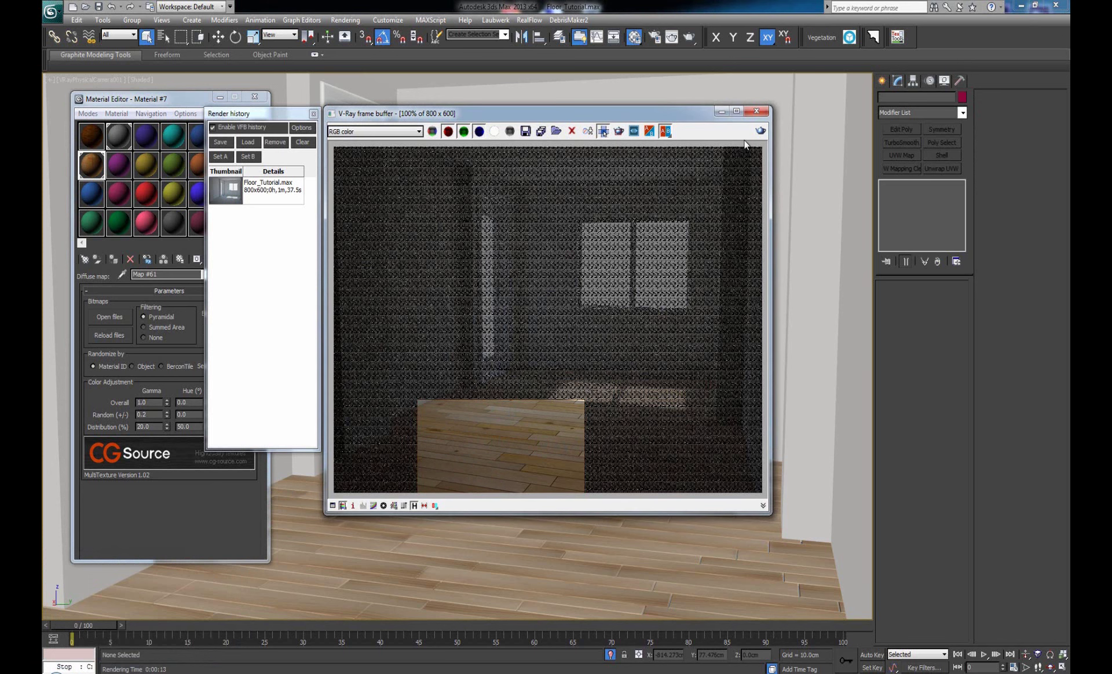
{"action": "left_click", "coordinate": [761, 131]}
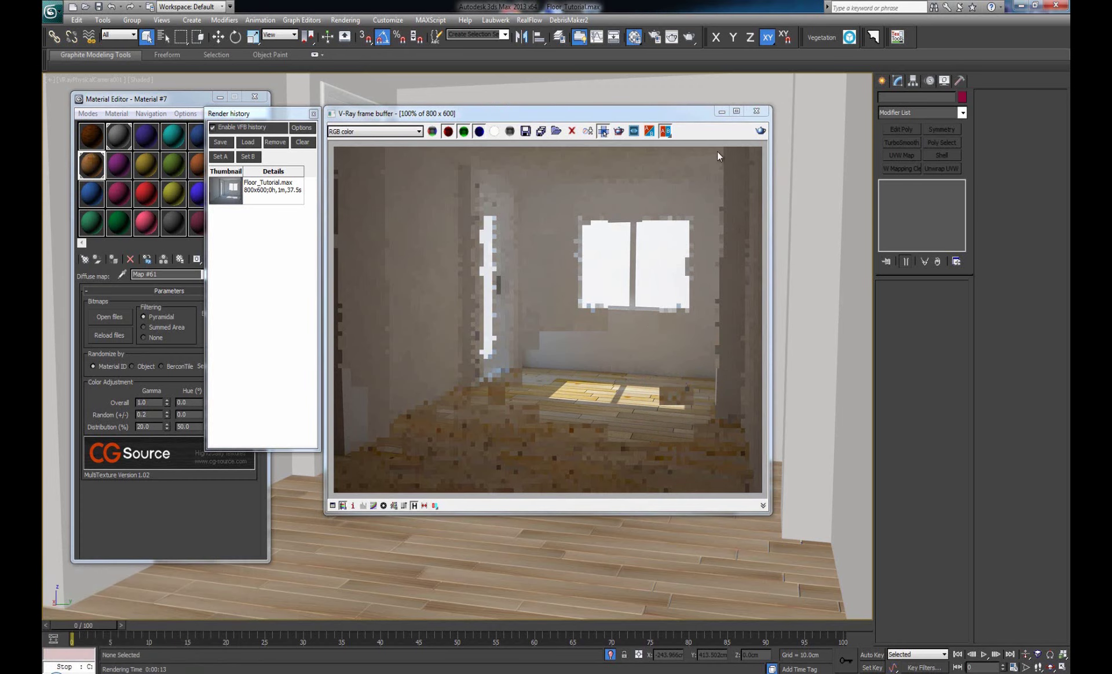
{"action": "left_click", "coordinate": [755, 111]}
{"action": "left_click", "coordinate": [254, 97]}
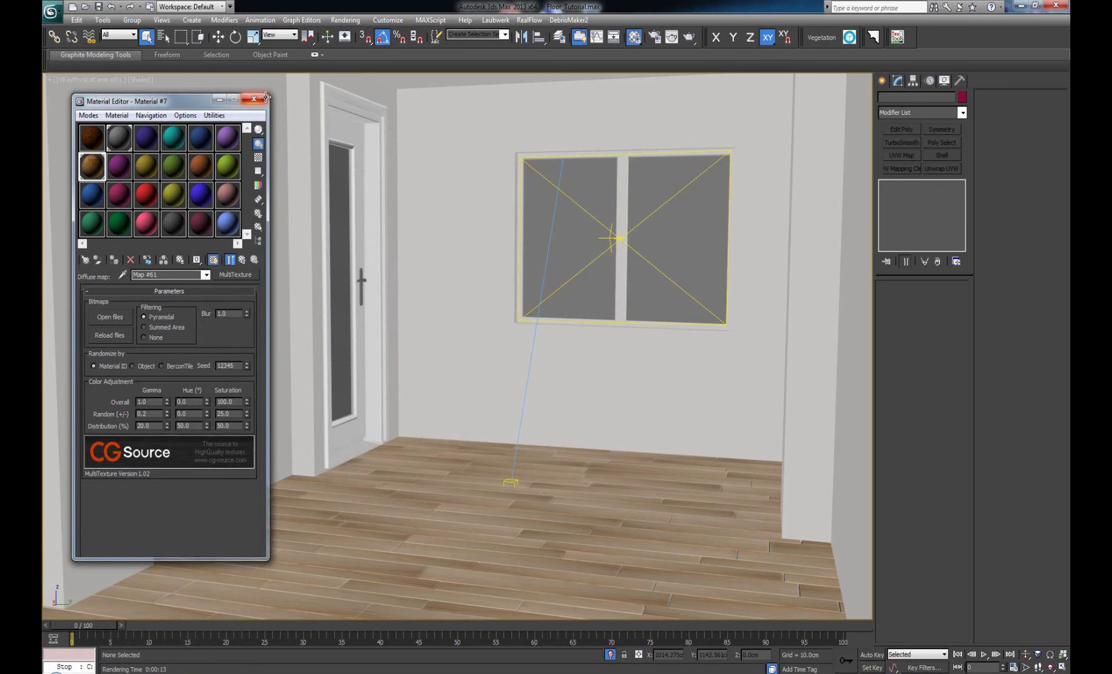
Step: Select the Board_Base spline from beneath the floor in the Perspective view
{"action": "middle_click_drag", "start_coordinate": [413, 413], "coordinate": [427, 424], "text": "alt"}
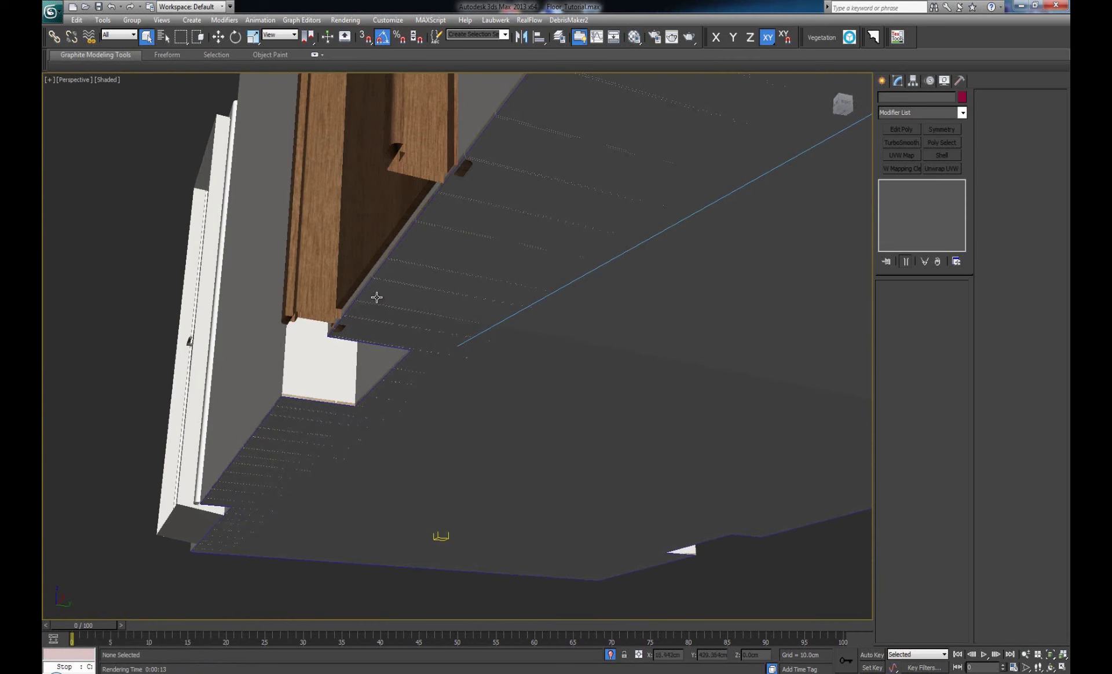
{"action": "left_click", "coordinate": [377, 277]}
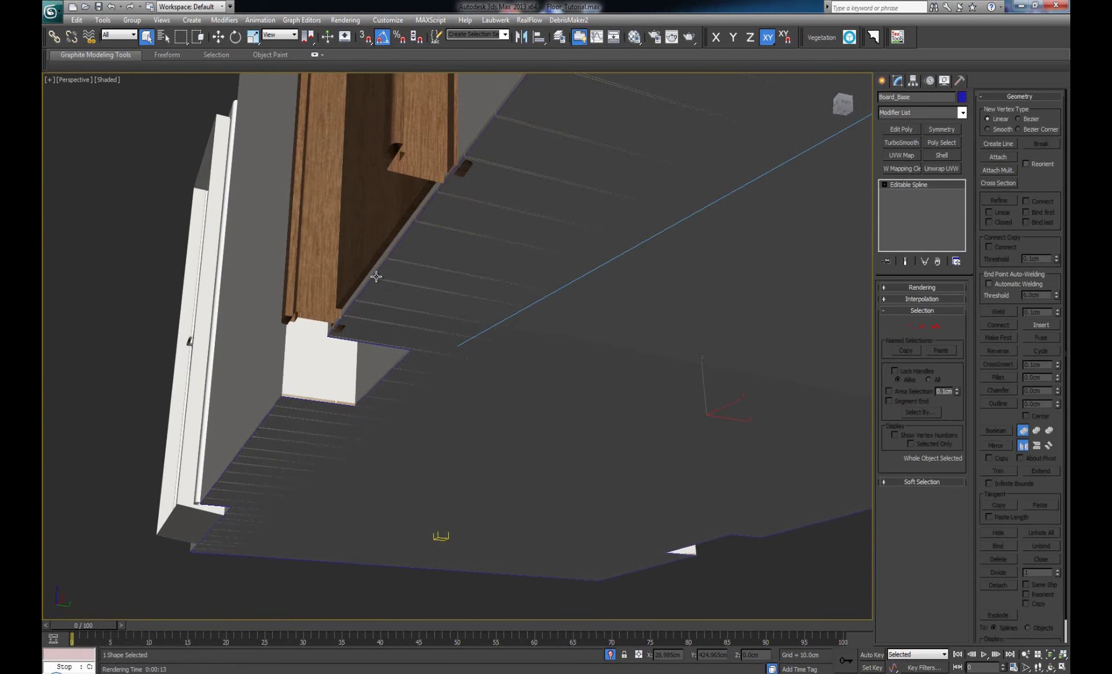
{"action": "left_click", "coordinate": [376, 276]}
{"action": "left_click", "coordinate": [376, 276]}
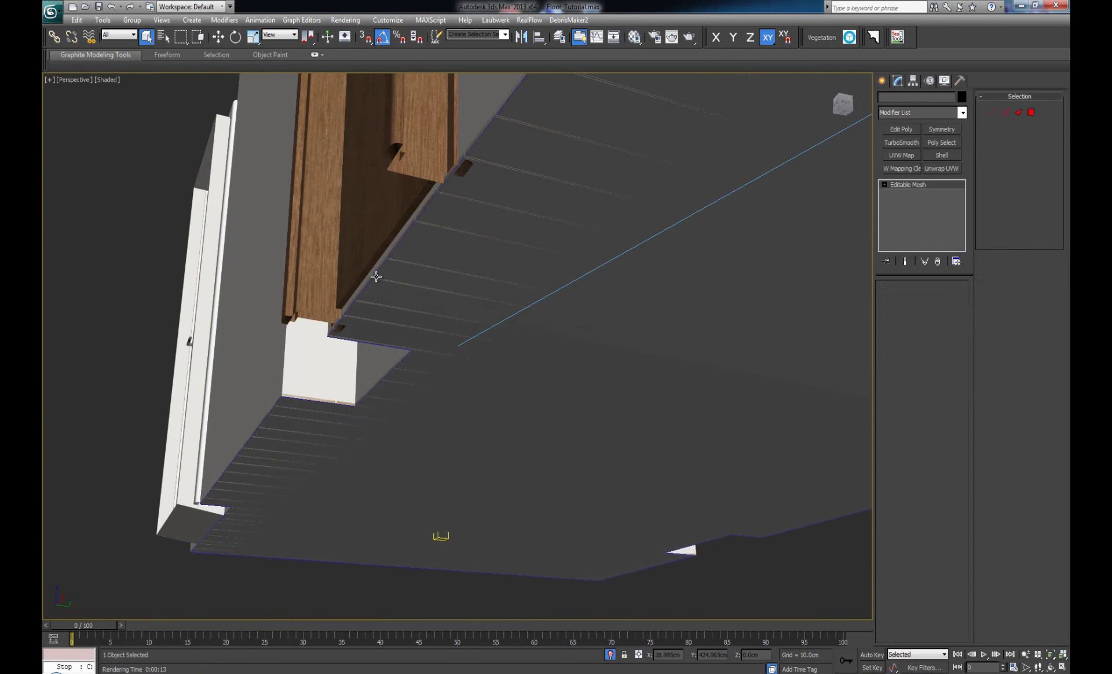
{"action": "left_click", "coordinate": [377, 277]}
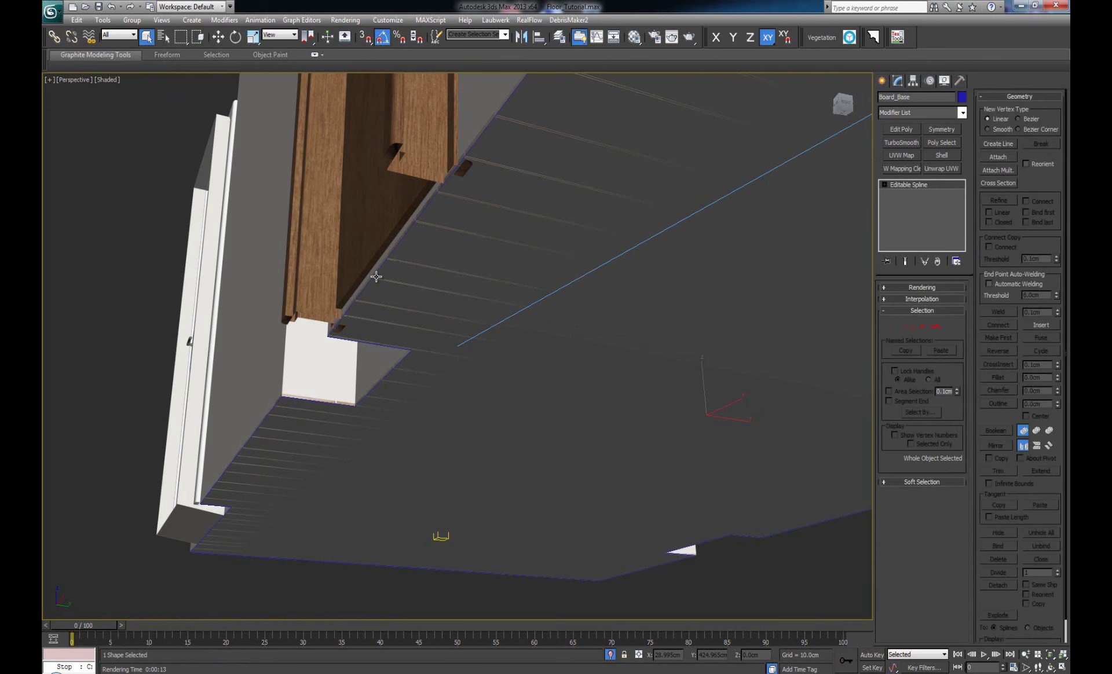
{"action": "key", "text": "z"}
{"action": "middle_click_drag", "start_coordinate": [444, 383], "coordinate": [469, 369], "text": "alt"}
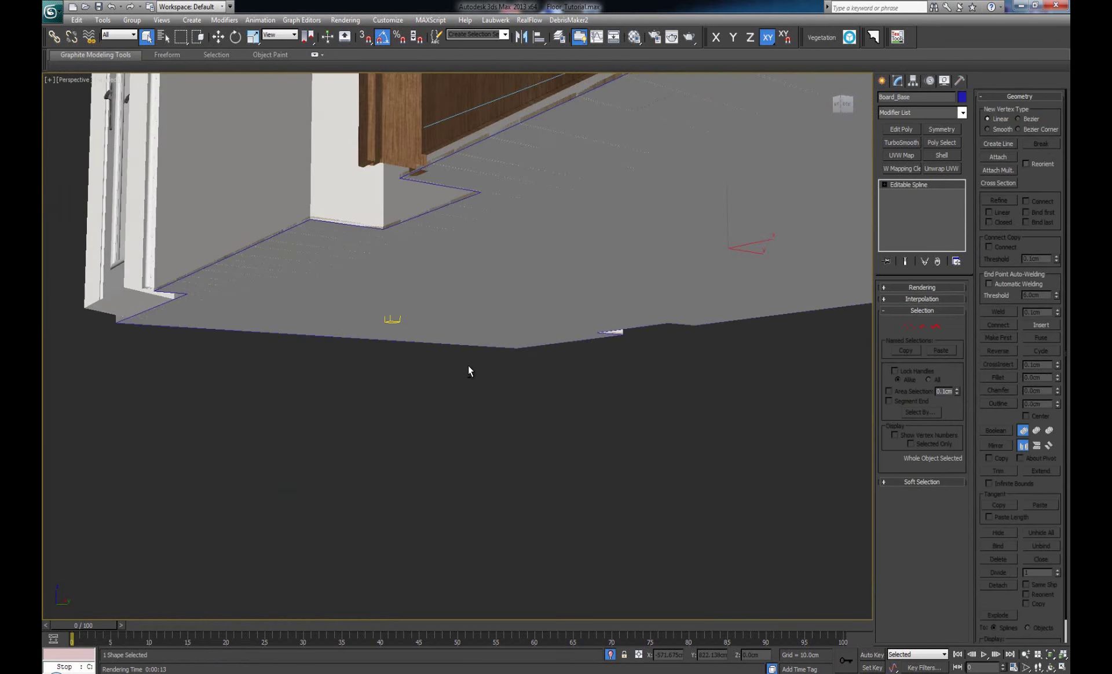
Step: Add an Extrude modifier with an amount of 0.1 cm to the Board_Base spline
{"action": "left_click", "coordinate": [961, 113]}
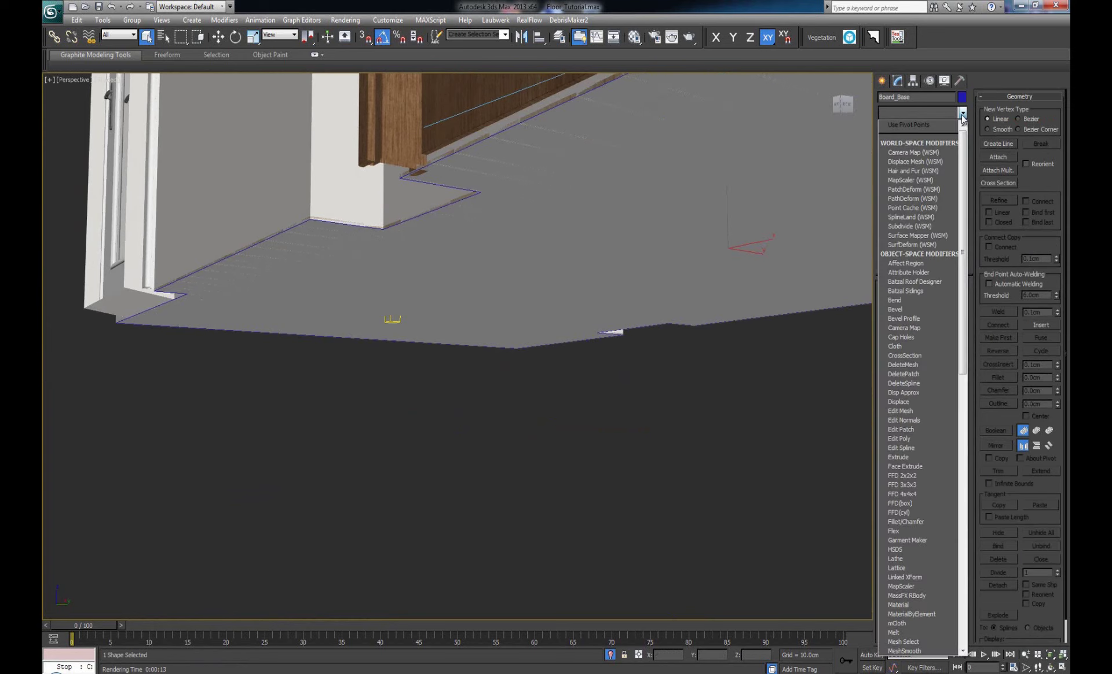
{"action": "key", "text": "e"}
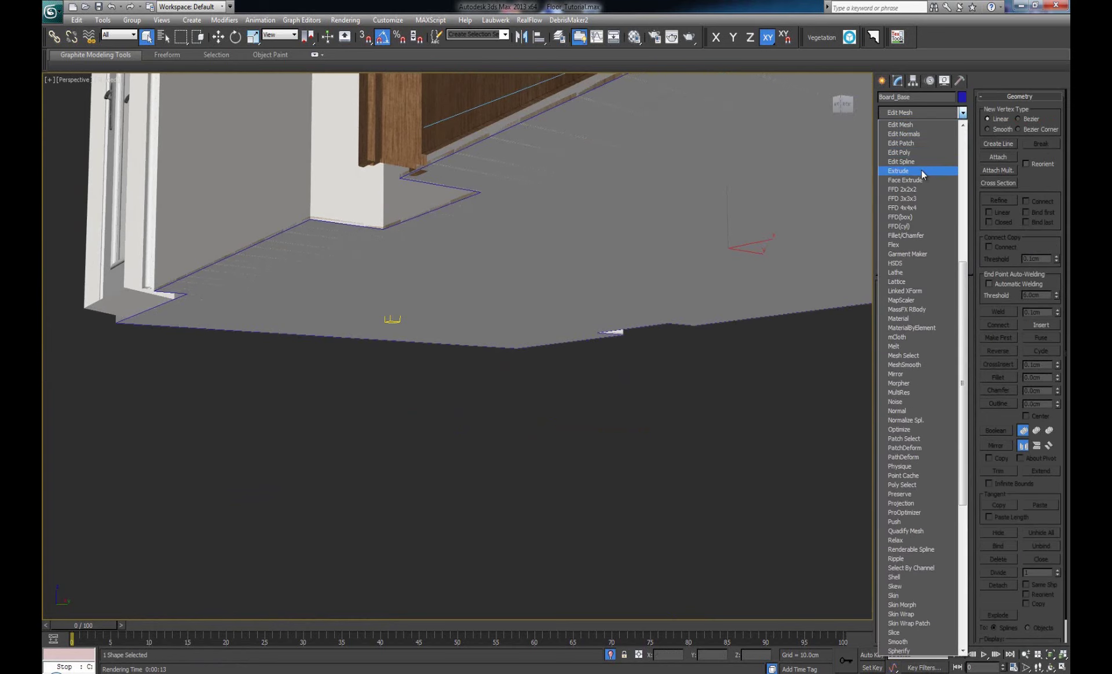
{"action": "left_click", "coordinate": [920, 171]}
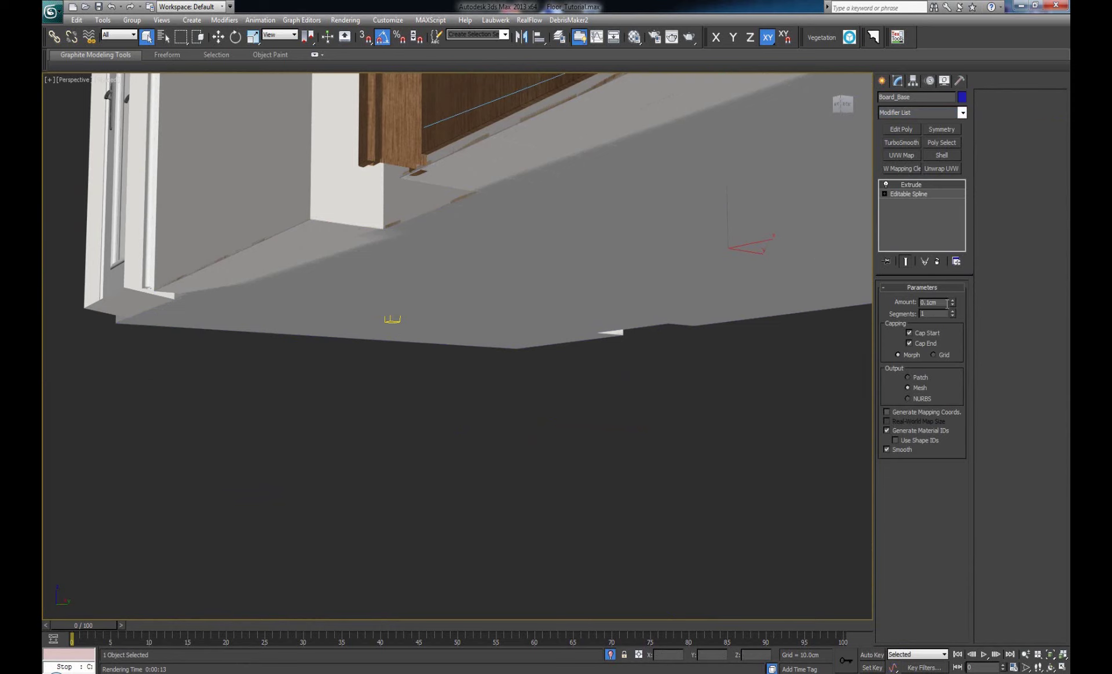
{"action": "middle_click_drag", "start_coordinate": [605, 243], "coordinate": [605, 256]}
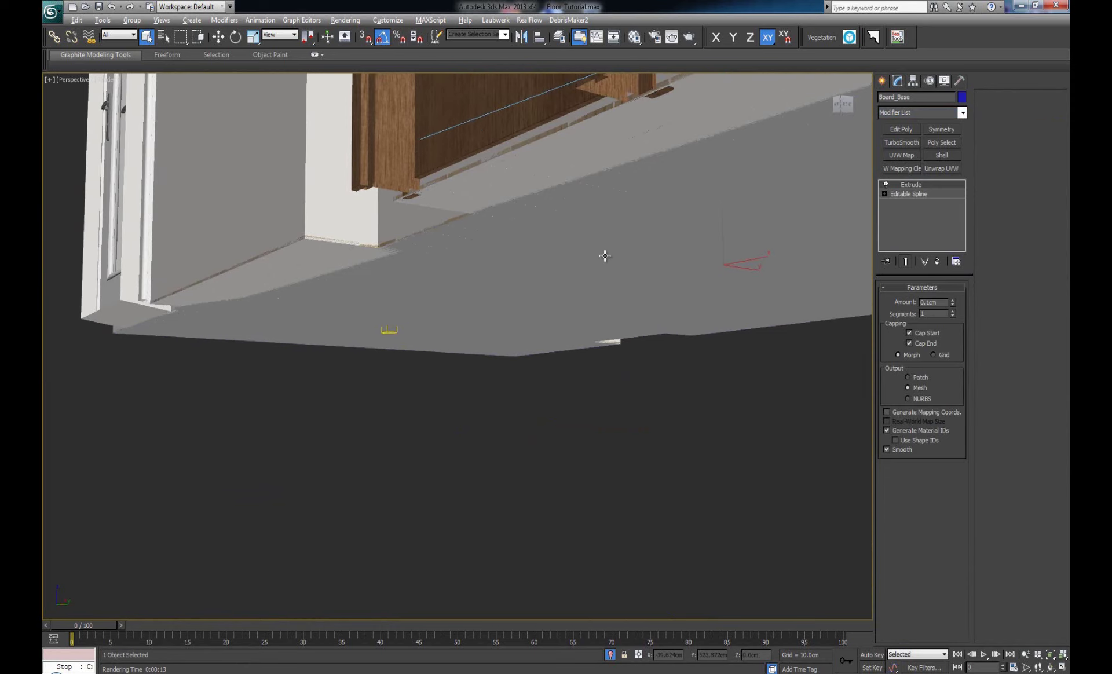
Step: Test render the full V-Ray camera view and examine the gaps between the floor boards up close
{"action": "key", "text": "alt+w"}
{"action": "key", "text": "c"}
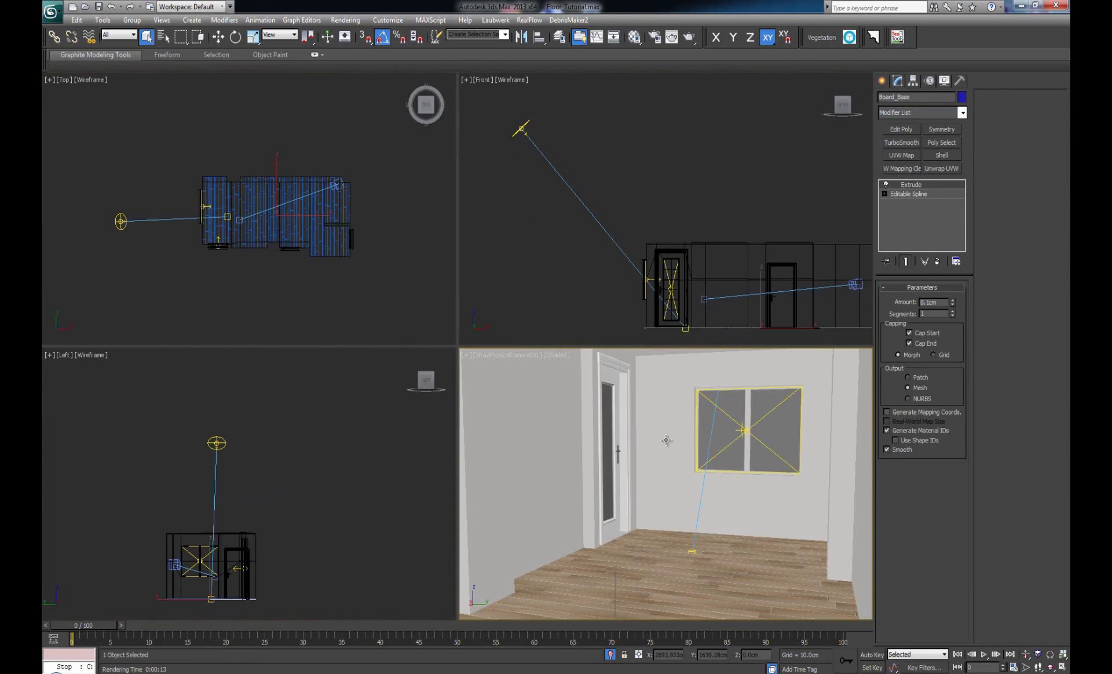
{"action": "key", "text": "alt+w"}
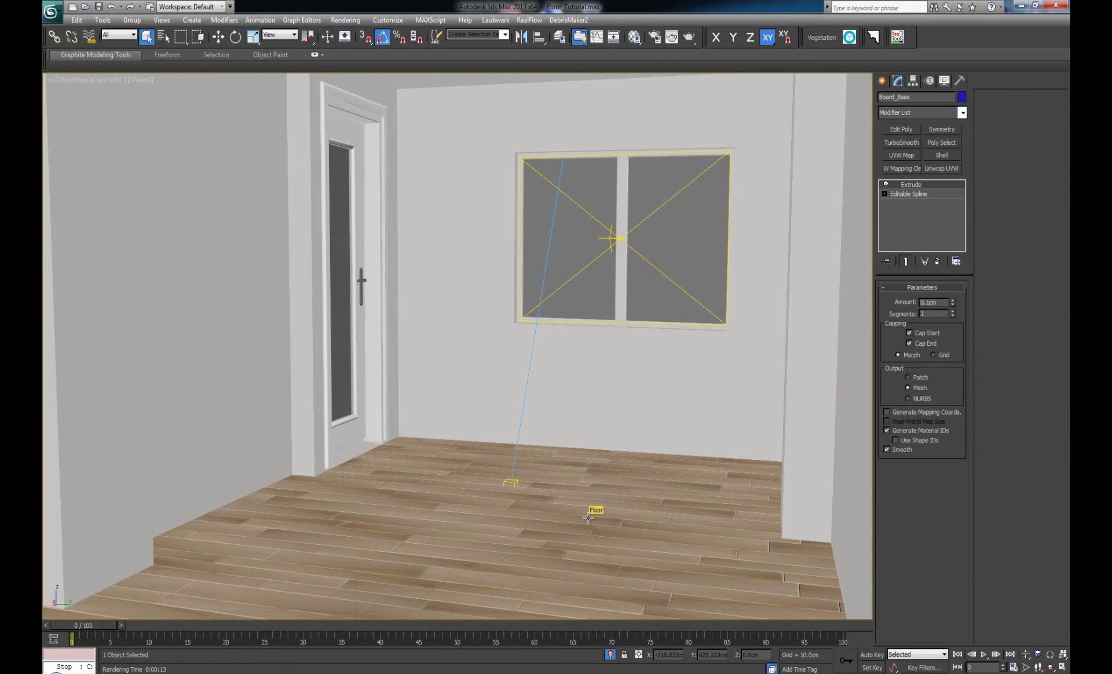
{"action": "key", "text": "shift+q"}
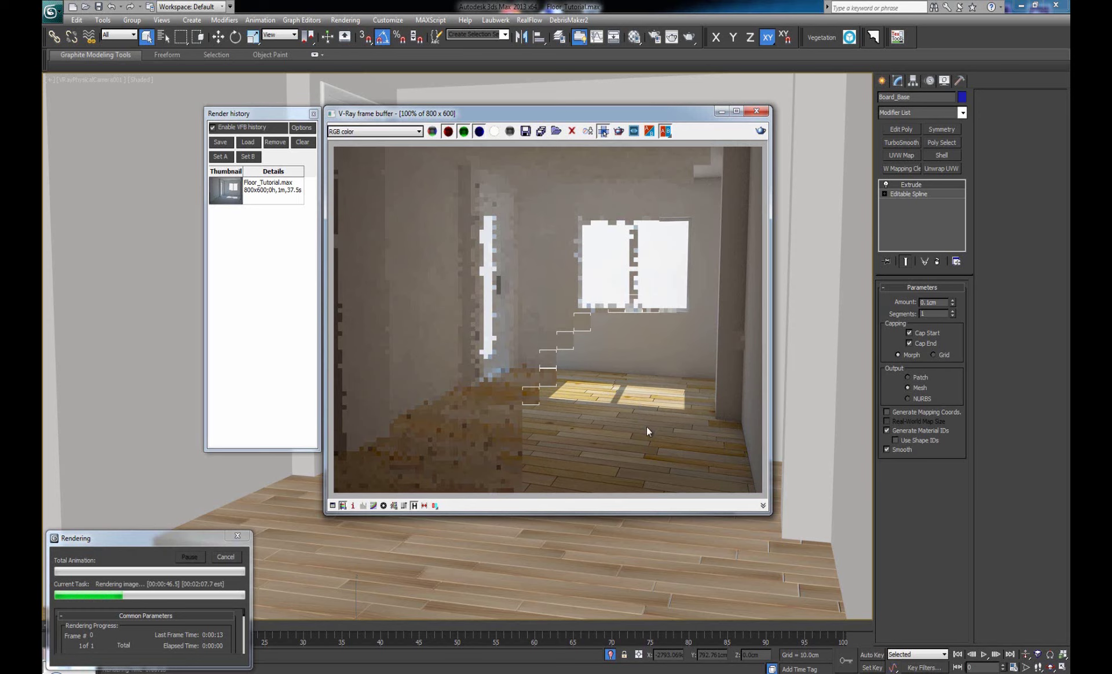
{"action": "scroll", "coordinate": [617, 439], "scroll_direction": "up", "scroll_amount": 1}
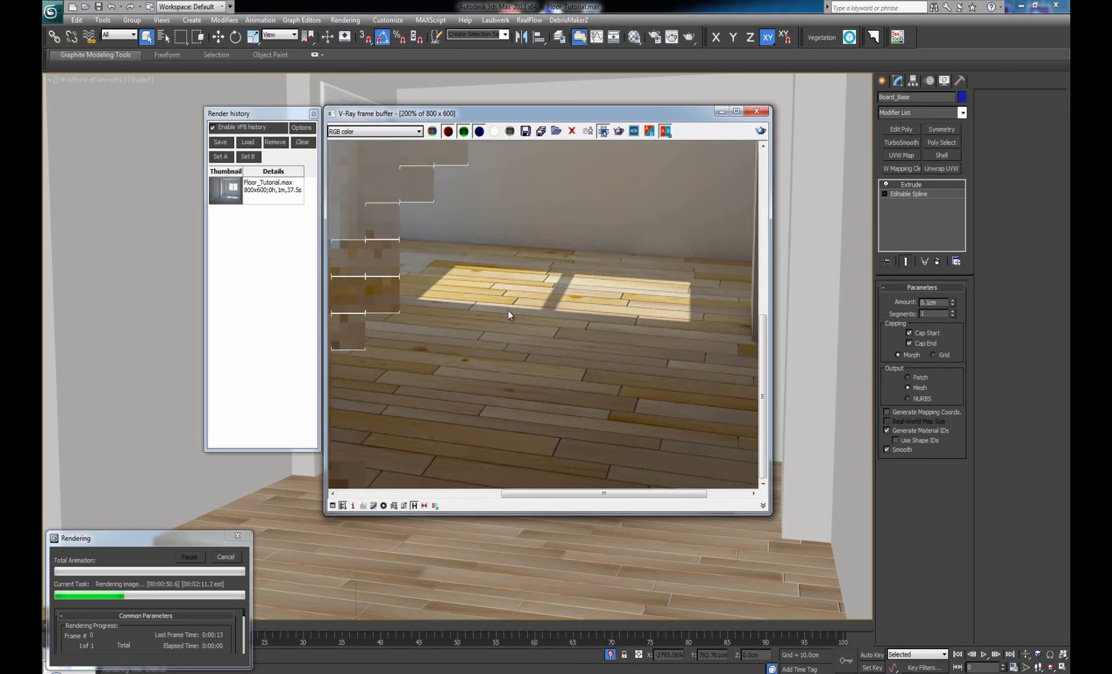
{"action": "scroll", "coordinate": [568, 372], "scroll_direction": "down", "scroll_amount": 1}
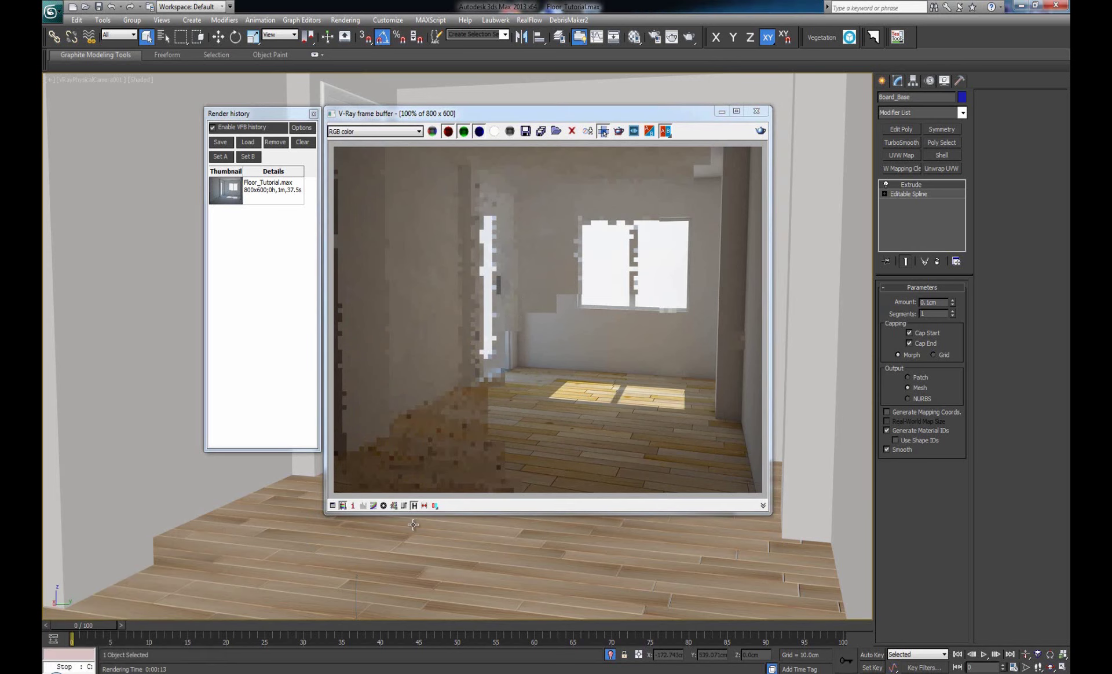
Step: Copy the floor material's diffuse MultiTexture map into its Reflect map slot as an independent copy
{"action": "left_click", "coordinate": [635, 37]}
{"action": "left_click", "coordinate": [242, 260]}
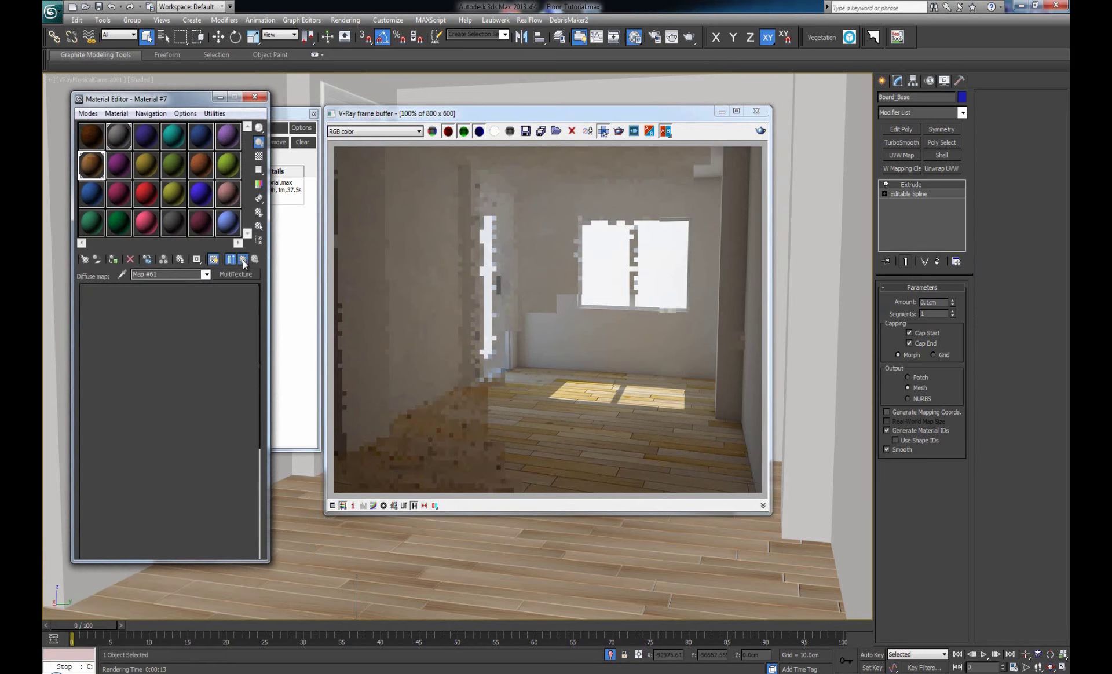
{"action": "left_click_drag", "start_coordinate": [183, 497], "coordinate": [201, 242]}
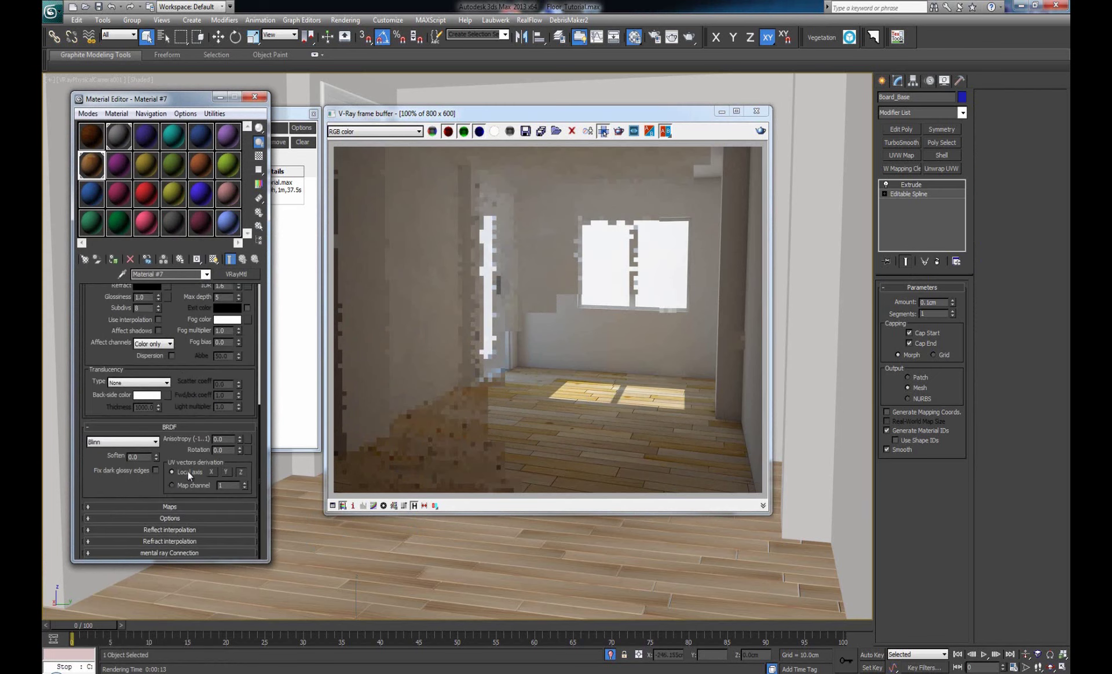
{"action": "left_click", "coordinate": [182, 504]}
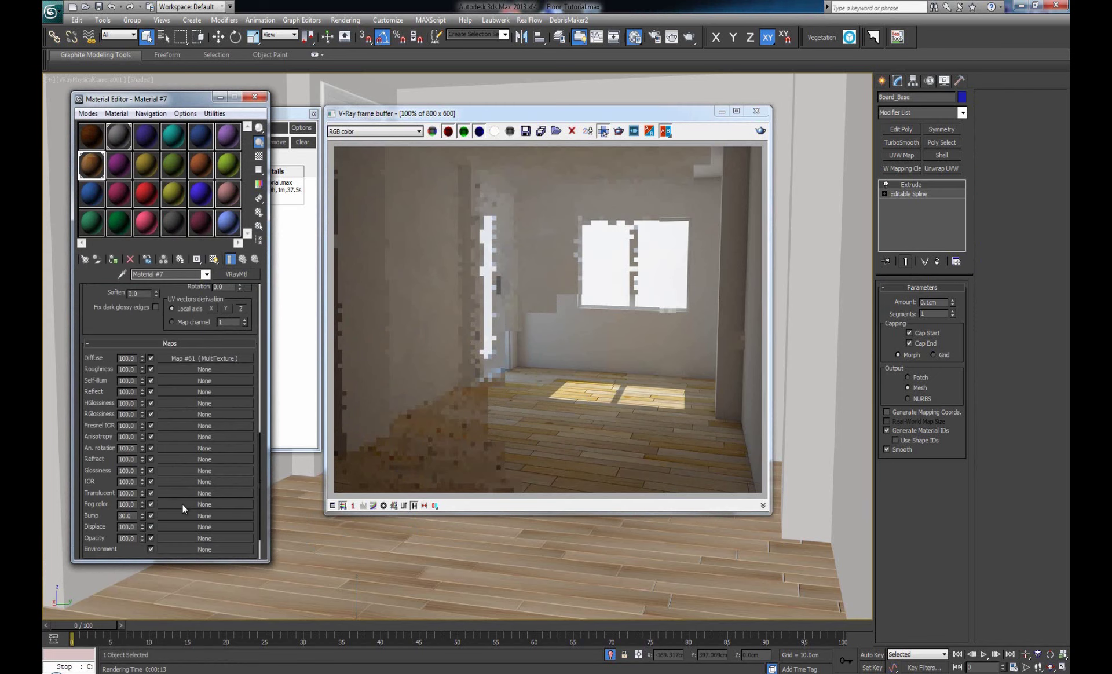
{"action": "right_click", "coordinate": [205, 357]}
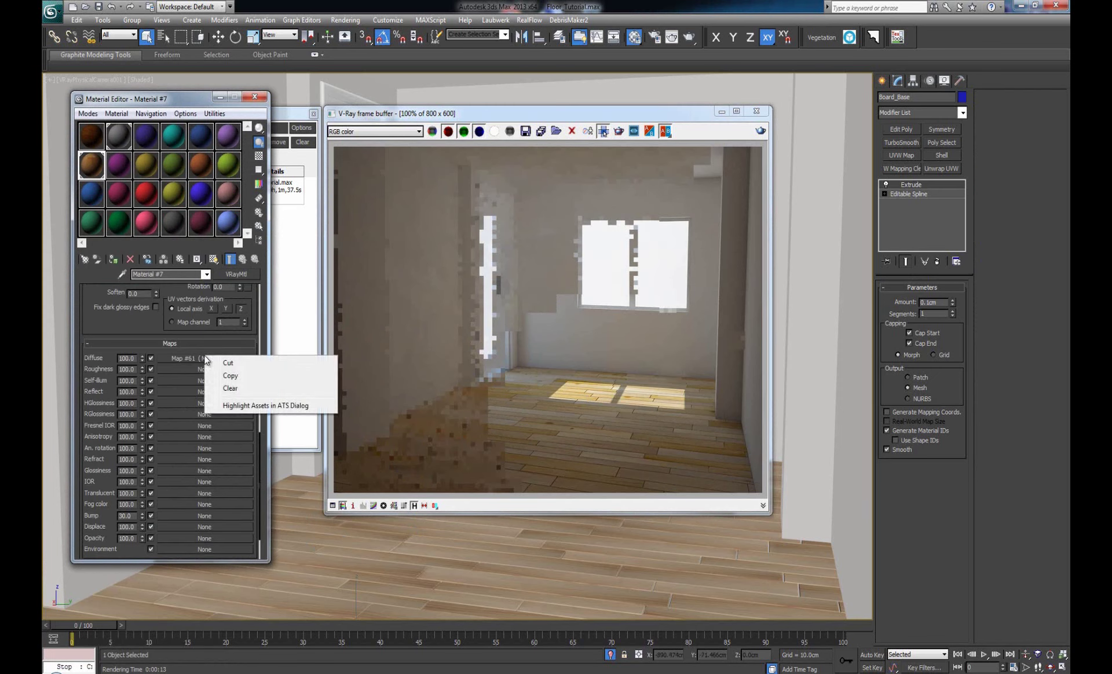
{"action": "left_click", "coordinate": [229, 375]}
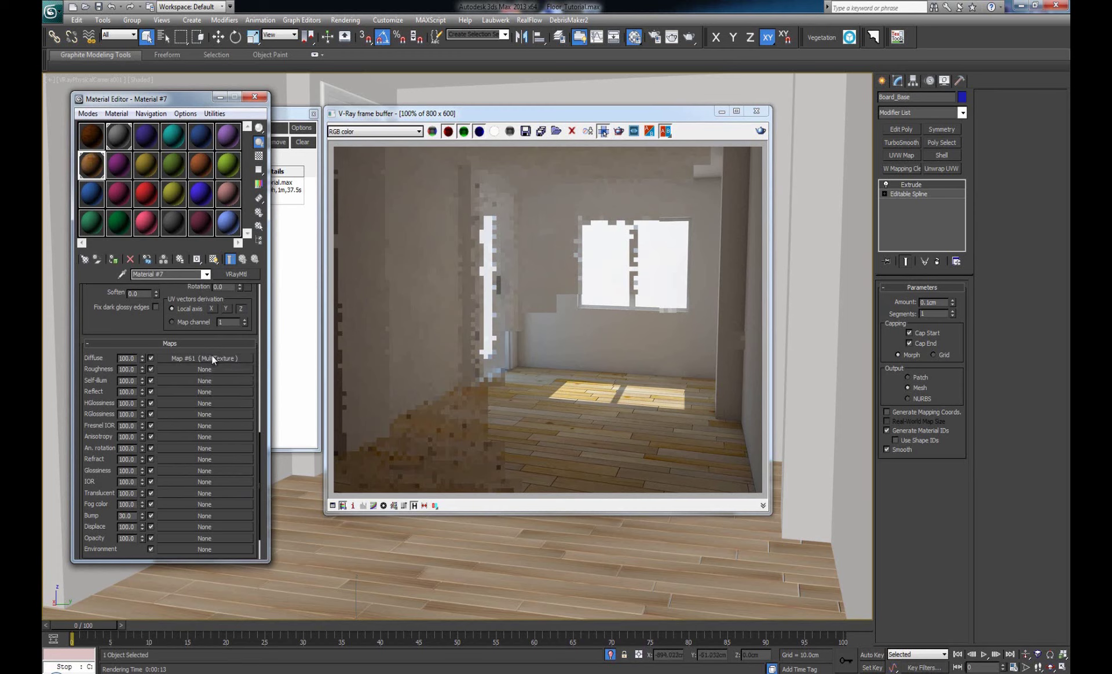
{"action": "right_click", "coordinate": [173, 391]}
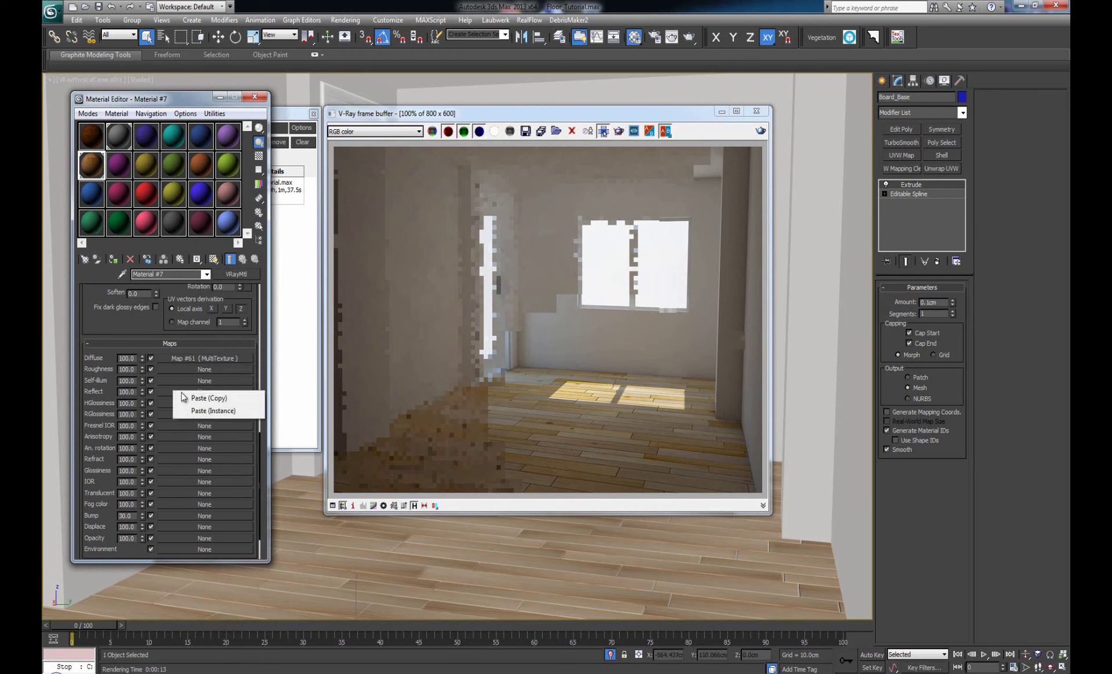
{"action": "left_click", "coordinate": [195, 399]}
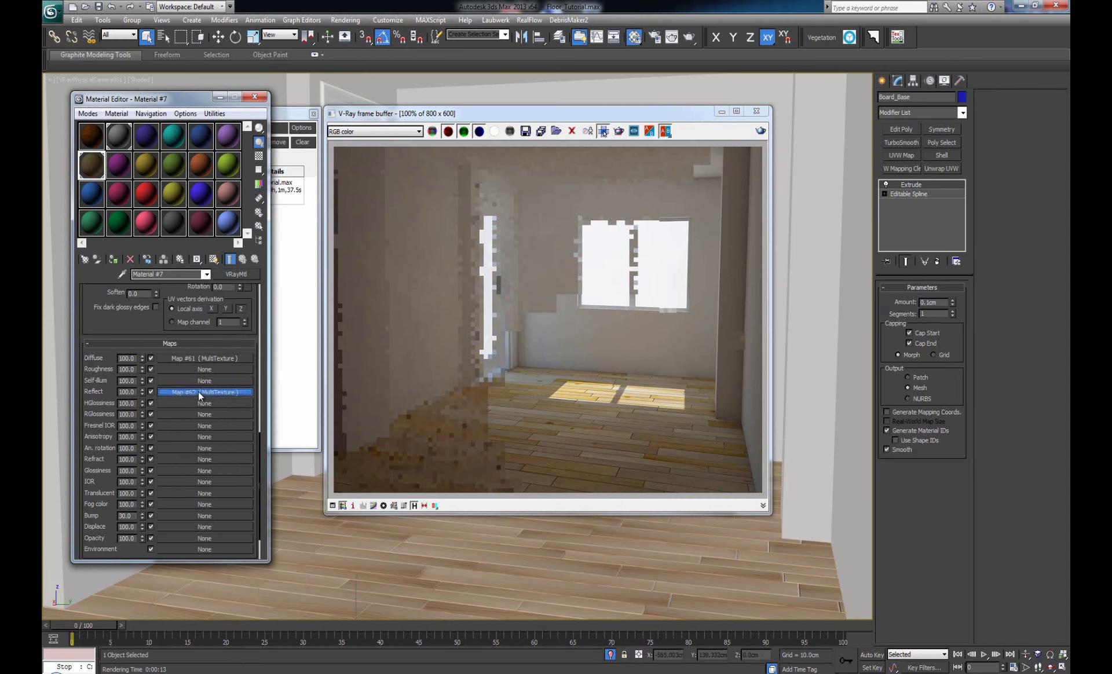
Step: Load all the Pine Wood _refl images from the Reflection folder into the Reflect MultiTexture map
{"action": "left_click", "coordinate": [198, 391]}
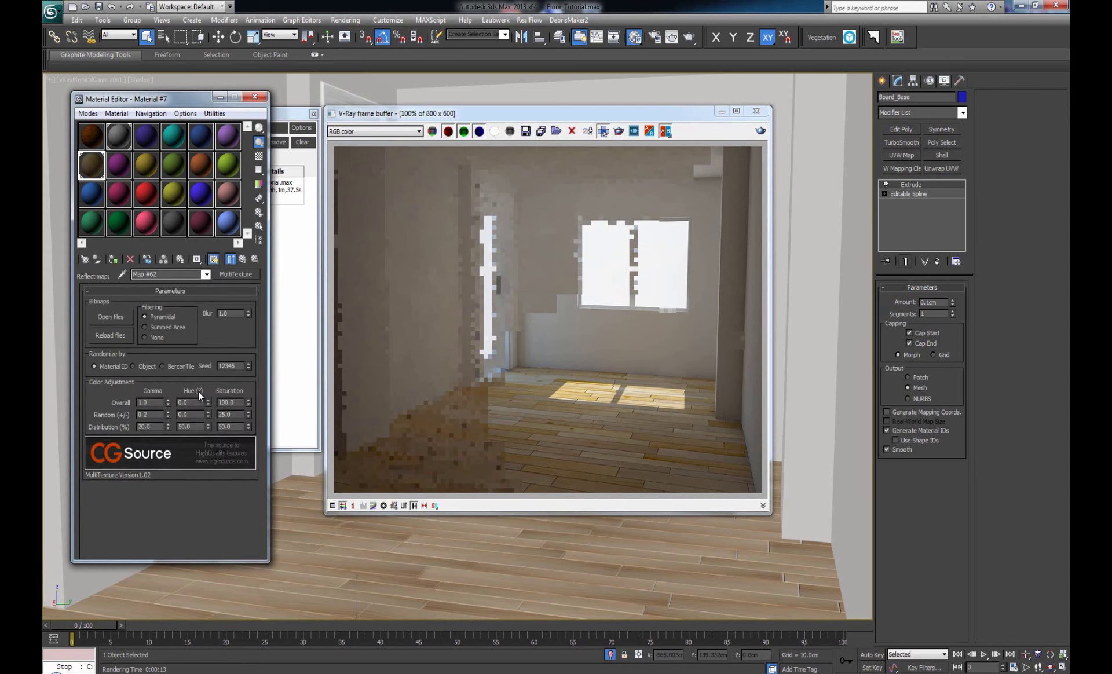
{"action": "left_click", "coordinate": [116, 321]}
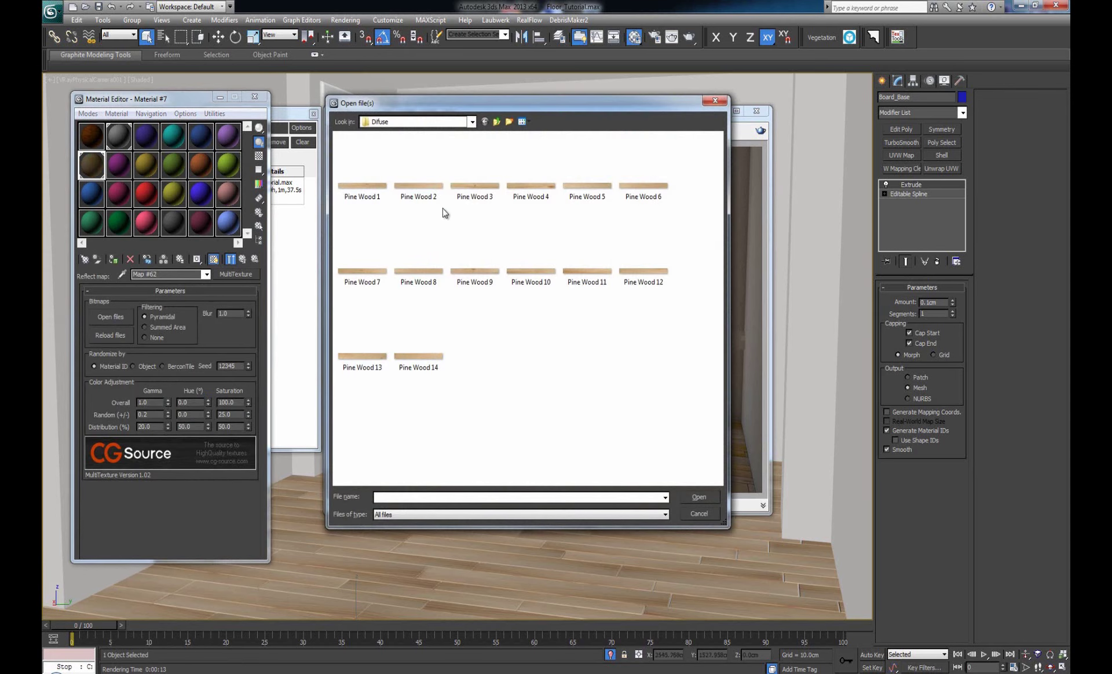
{"action": "key", "text": "BackSpace"}
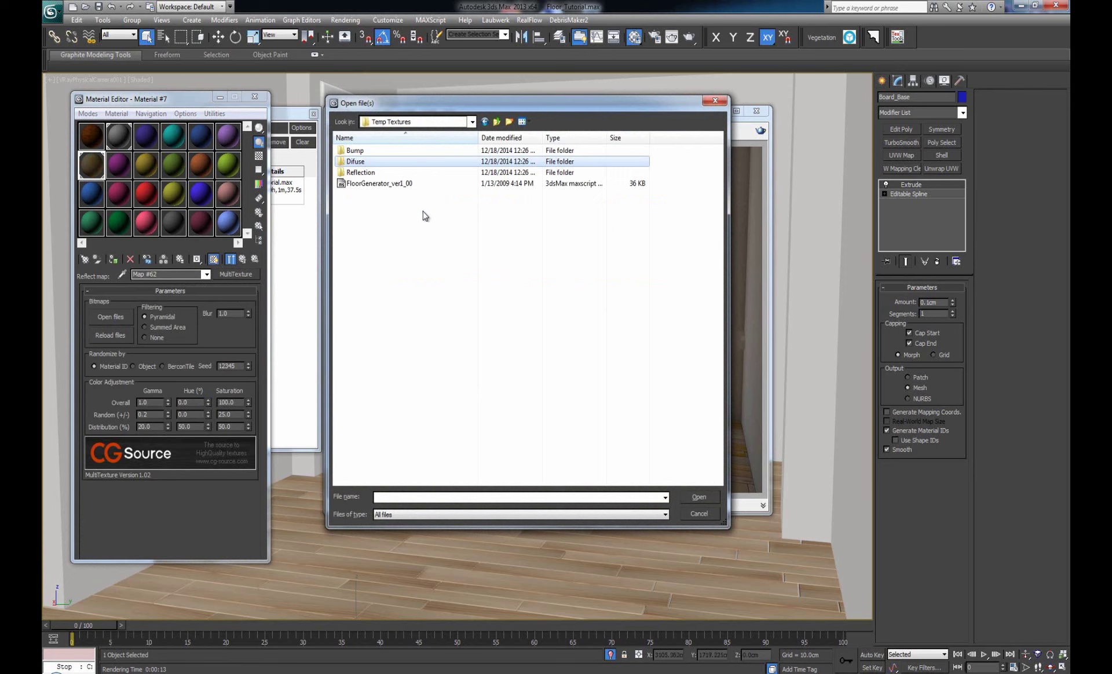
{"action": "double_click", "coordinate": [376, 176]}
{"action": "left_click", "coordinate": [373, 174]}
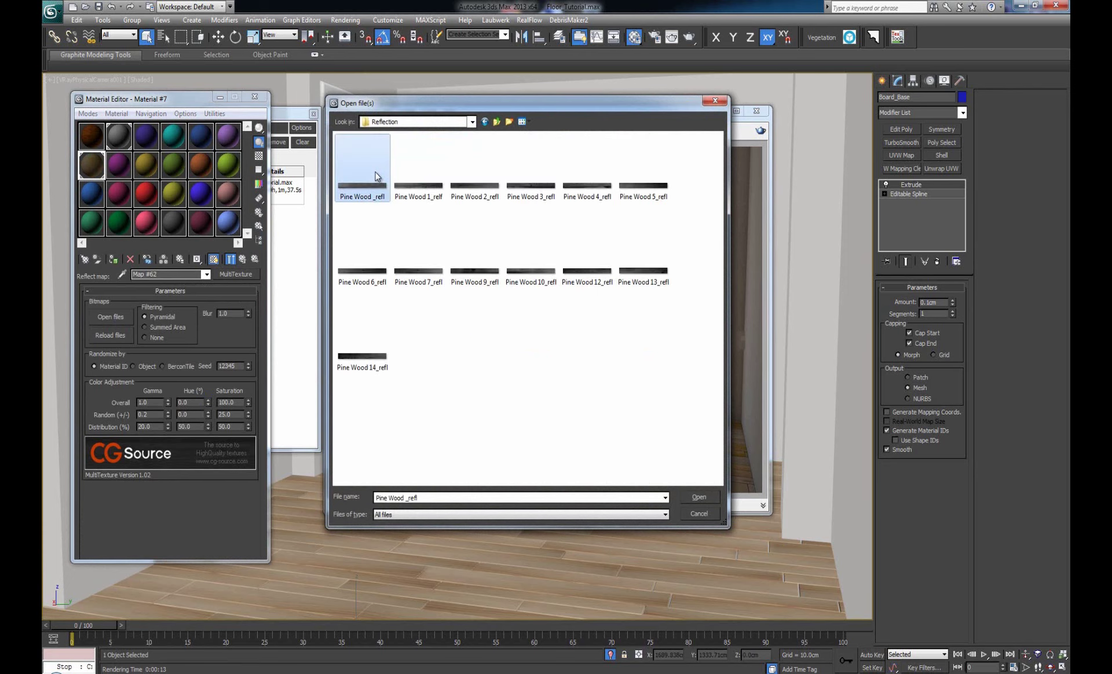
{"action": "left_click", "coordinate": [382, 350], "text": "shift"}
{"action": "left_click", "coordinate": [698, 498]}
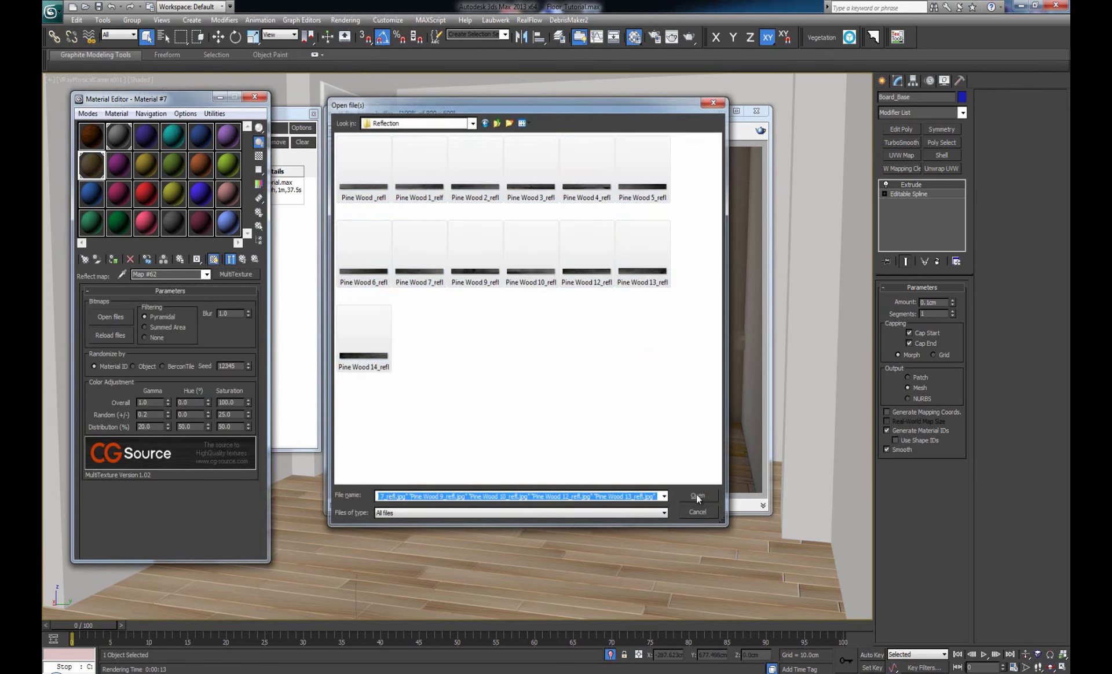
Step: Set the Reflect map amount to 50 and test render a region around the sunlit floor, stopping it after a closer look
{"action": "left_click", "coordinate": [245, 260]}
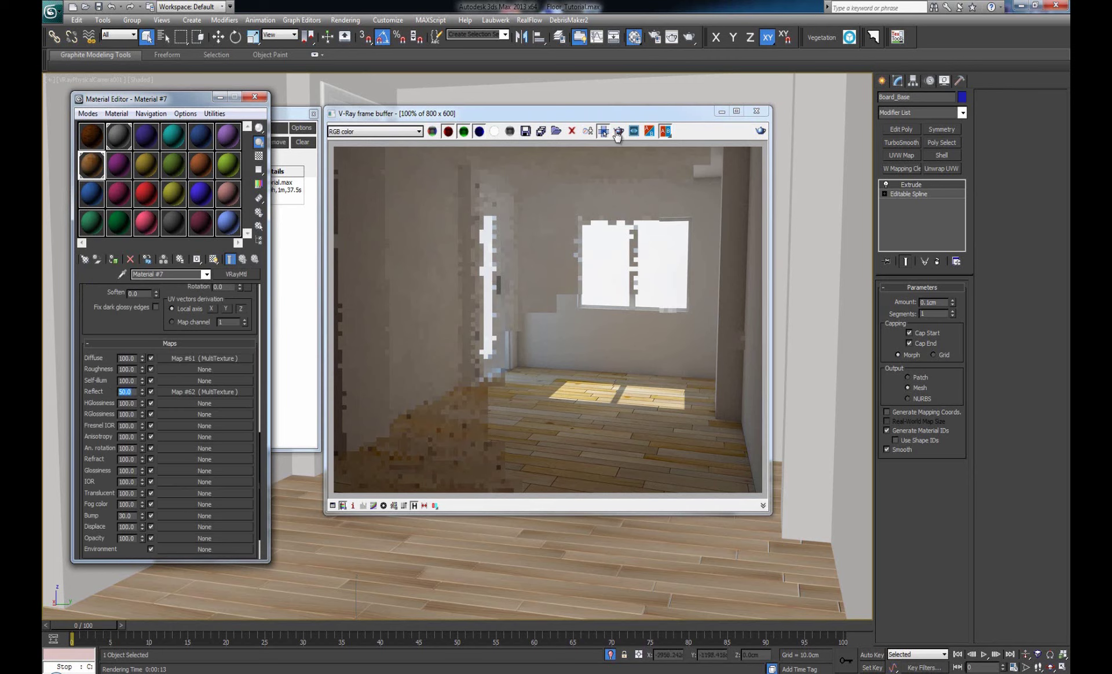
{"action": "left_click", "coordinate": [617, 133]}
{"action": "left_click_drag", "start_coordinate": [541, 400], "coordinate": [575, 371]}
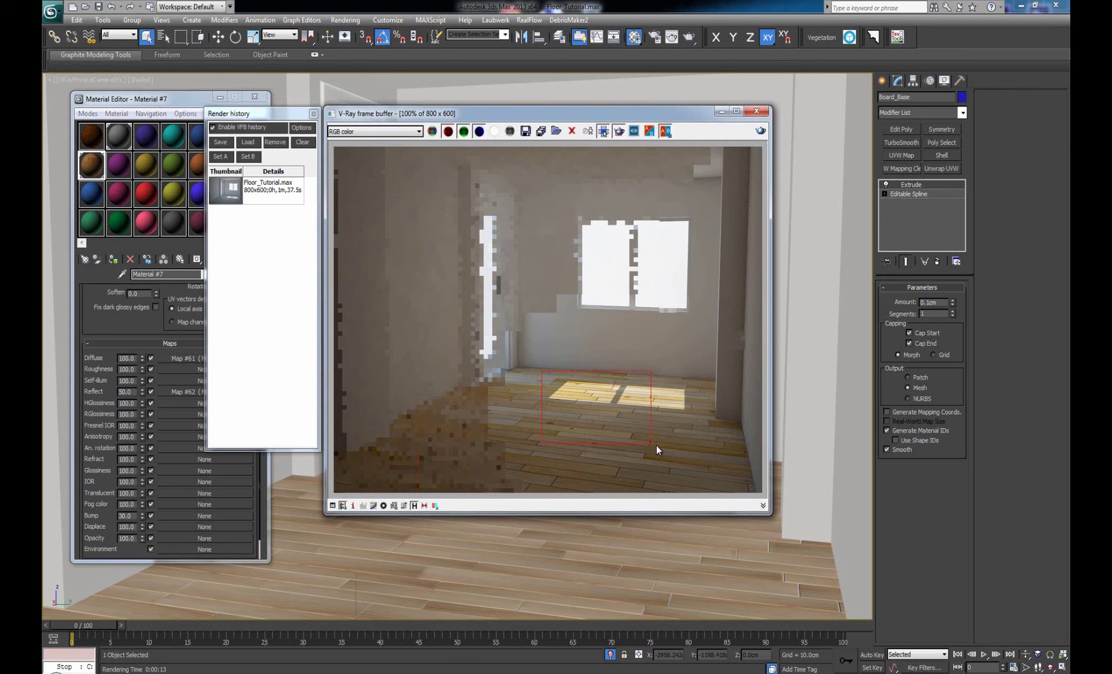
{"action": "left_click", "coordinate": [760, 131]}
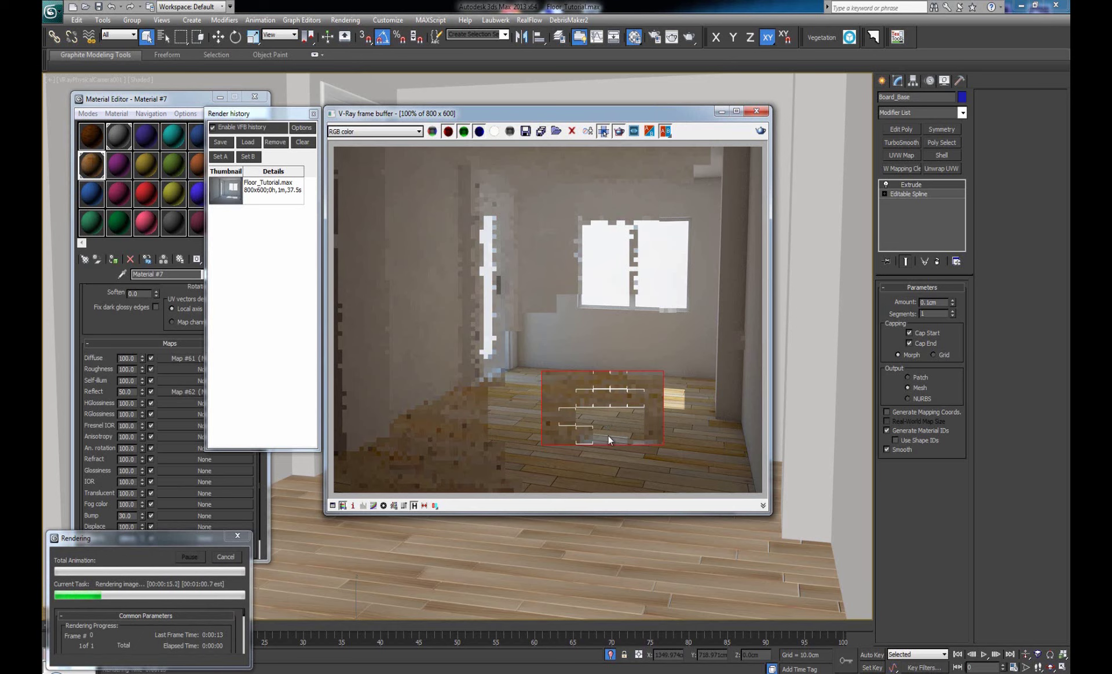
{"action": "scroll", "coordinate": [607, 435], "scroll_direction": "up", "scroll_amount": 1}
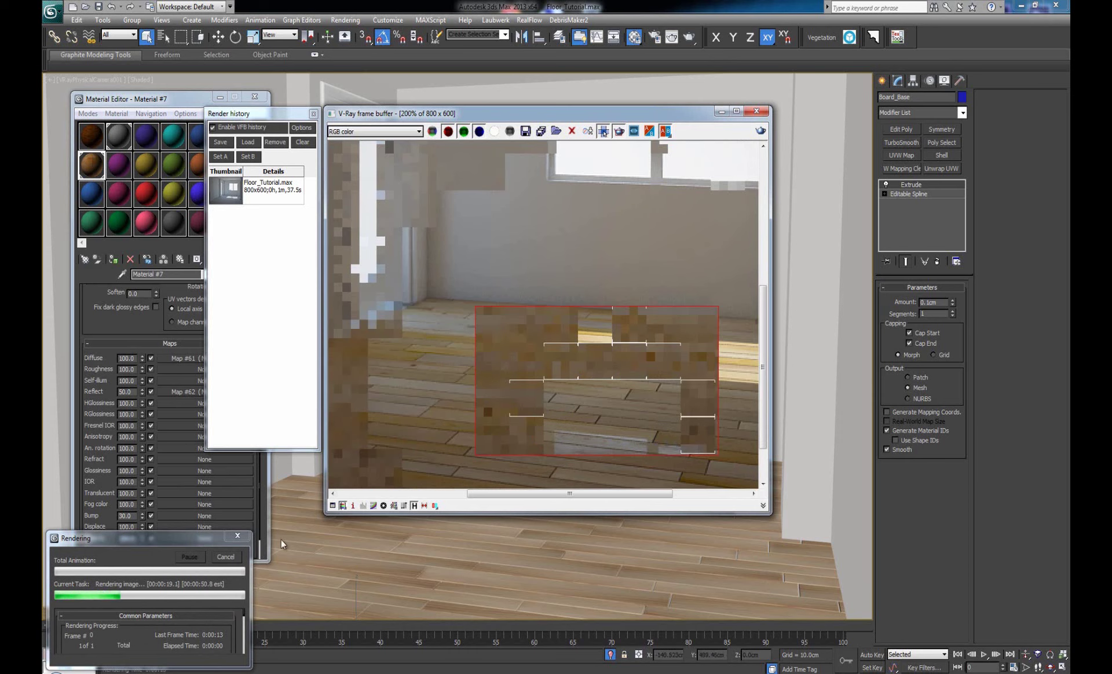
{"action": "left_click", "coordinate": [225, 557]}
Step: Enable Fresnel reflections on the floor material and re-render the floor region
{"action": "left_click", "coordinate": [142, 323]}
{"action": "scroll", "coordinate": [145, 330], "scroll_direction": "up", "scroll_amount": 5}
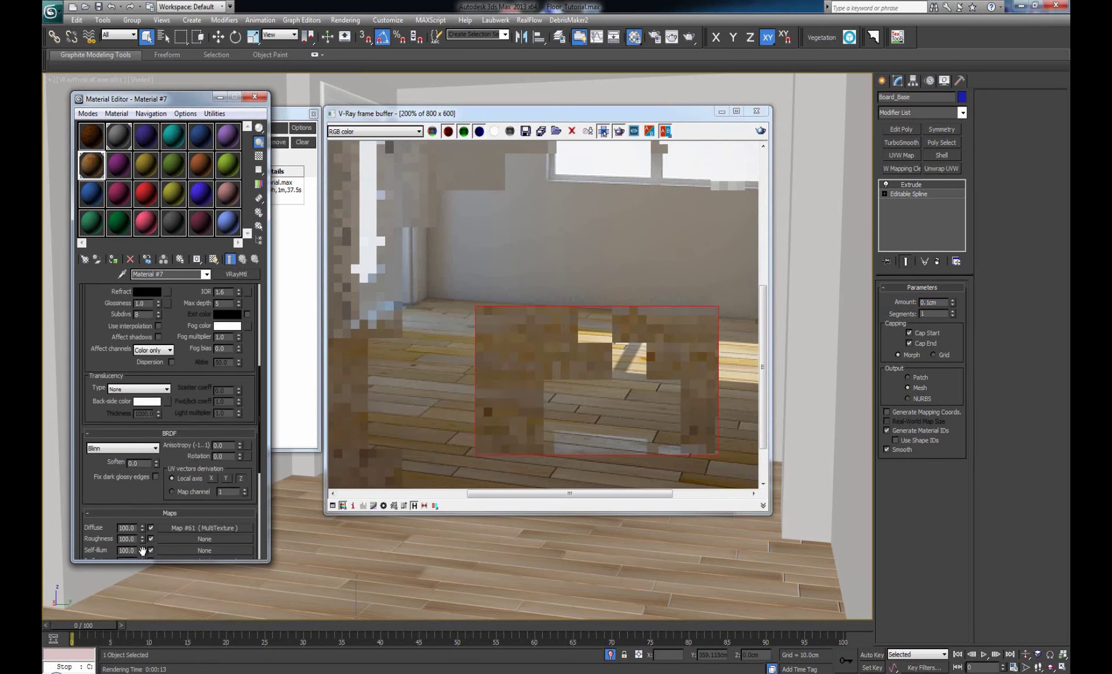
{"action": "left_click_drag", "start_coordinate": [171, 354], "coordinate": [188, 425]}
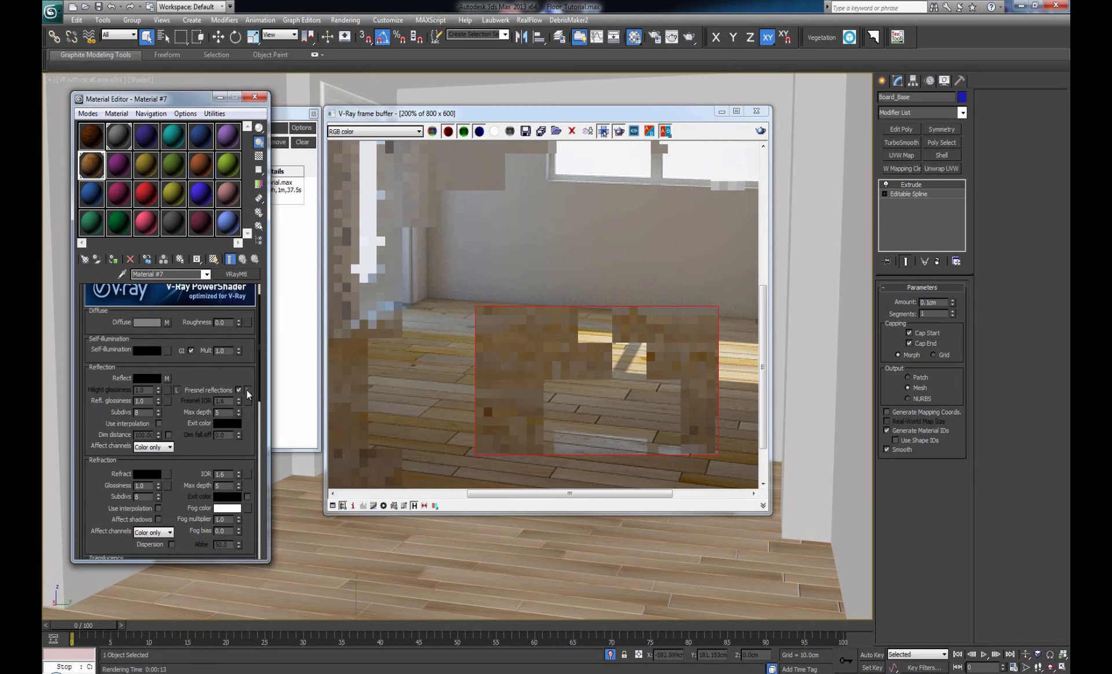
{"action": "double_click", "coordinate": [600, 404]}
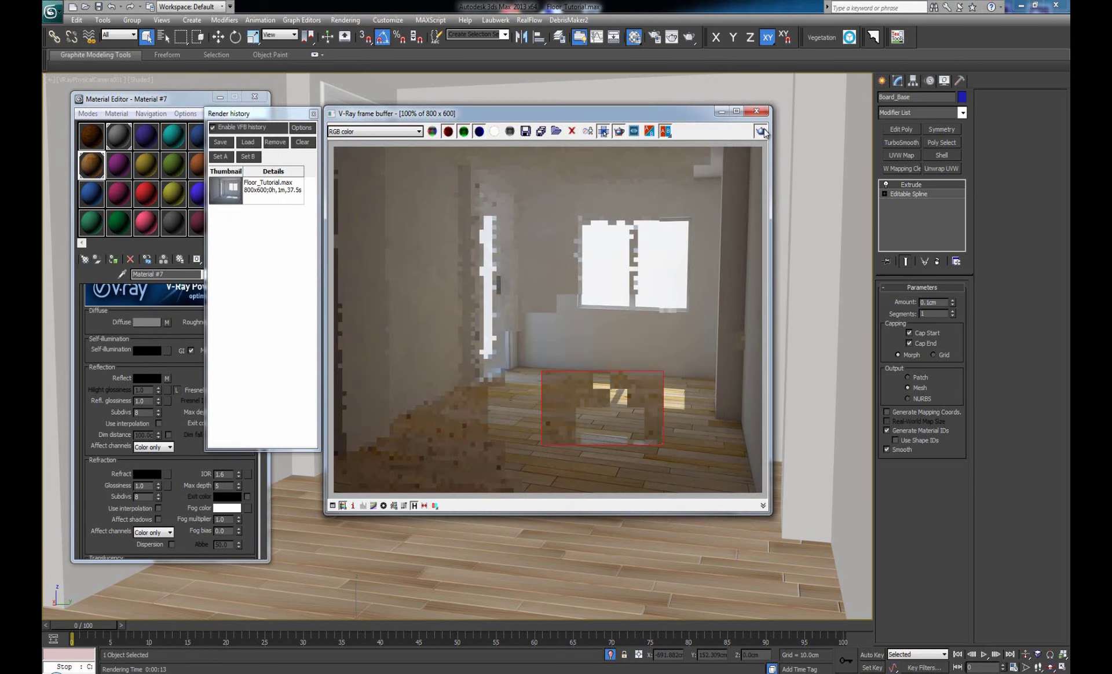
{"action": "left_click", "coordinate": [761, 131]}
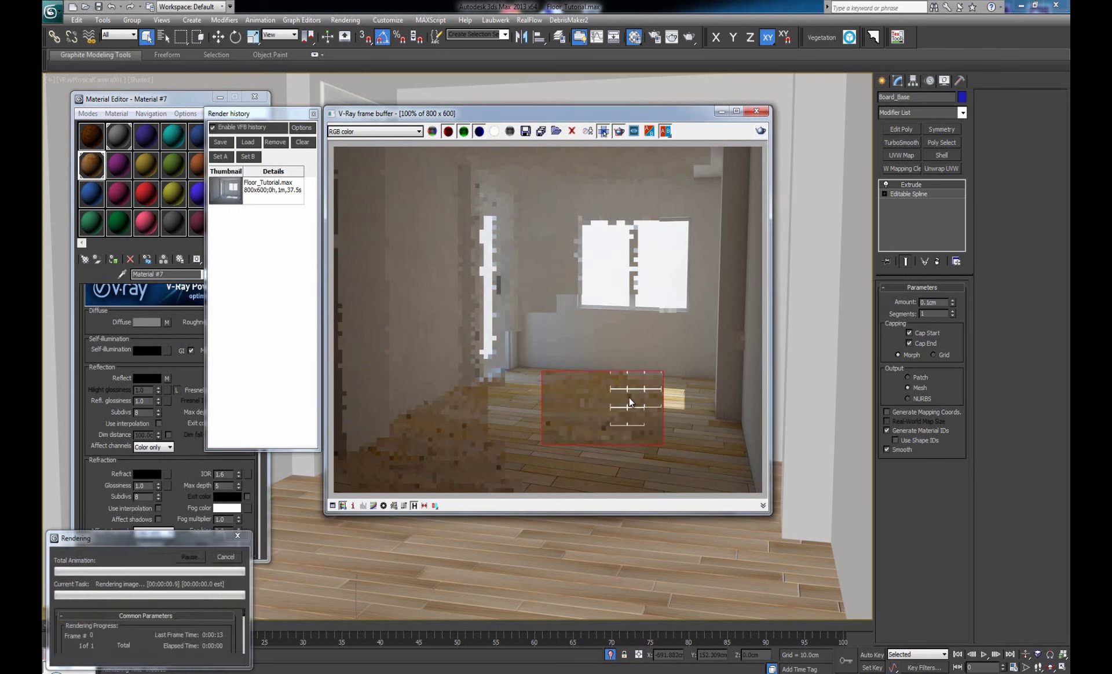